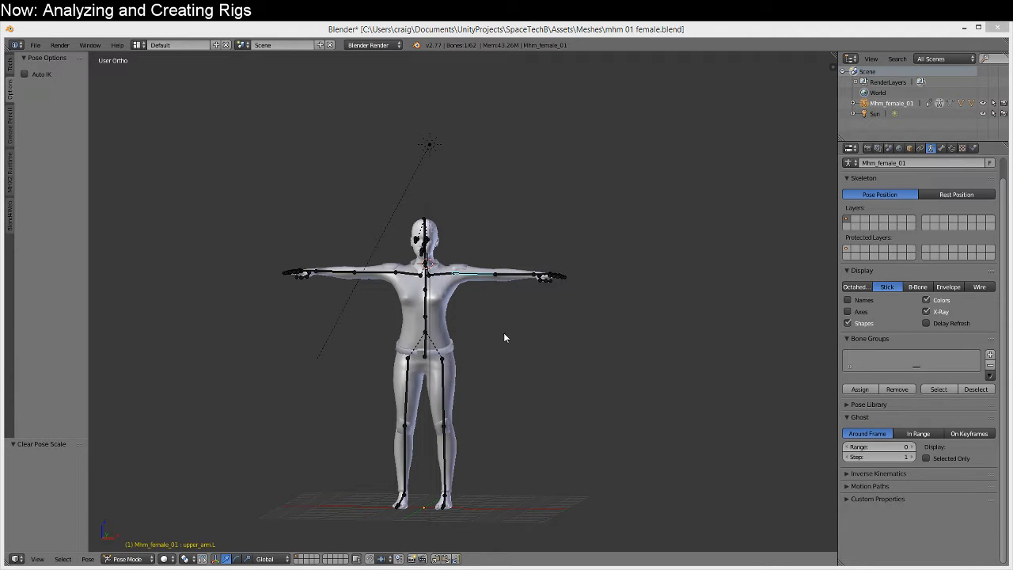
# Try rotating the left upper arm bone, the chest bone and the chest1 bone one after another.
pyautogui.press('r')
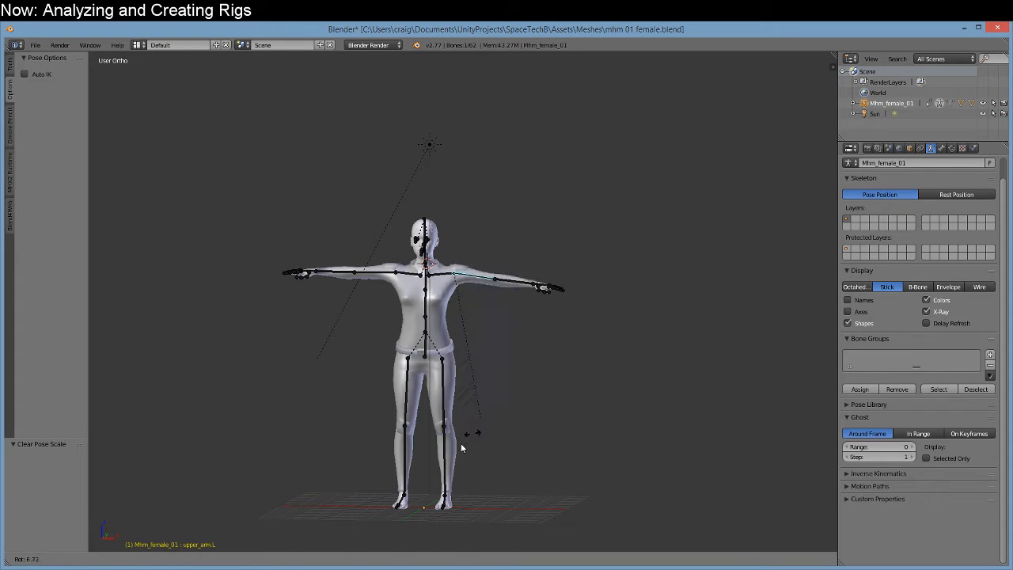
pyautogui.press('Escape')
pyautogui.rightClick(432, 310)
pyautogui.moveTo(470, 315); pyautogui.dragTo(529, 312, button='middle')
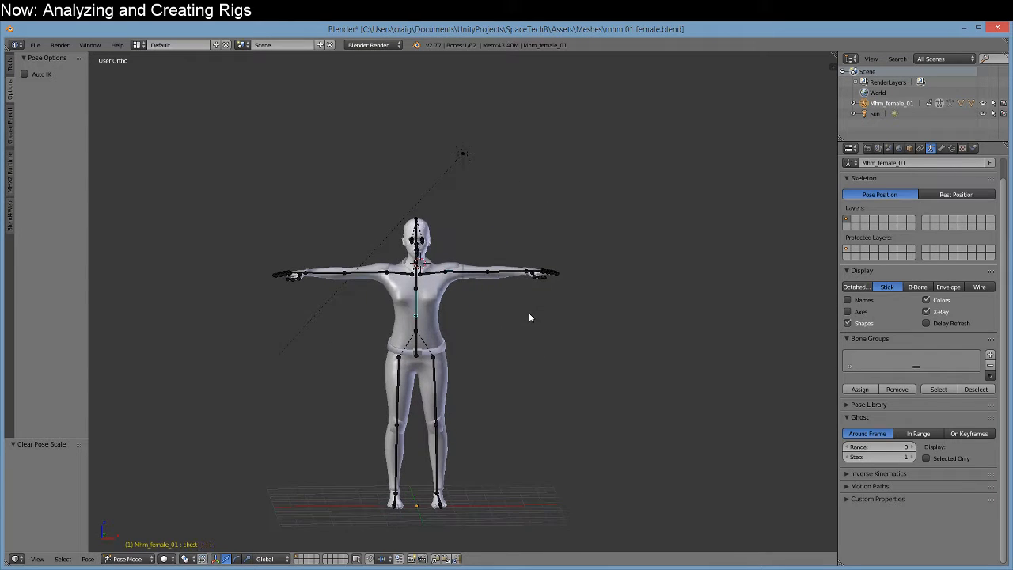
pyautogui.press('r')
pyautogui.press('Escape')
pyautogui.rightClick(420, 274)
pyautogui.press('r')
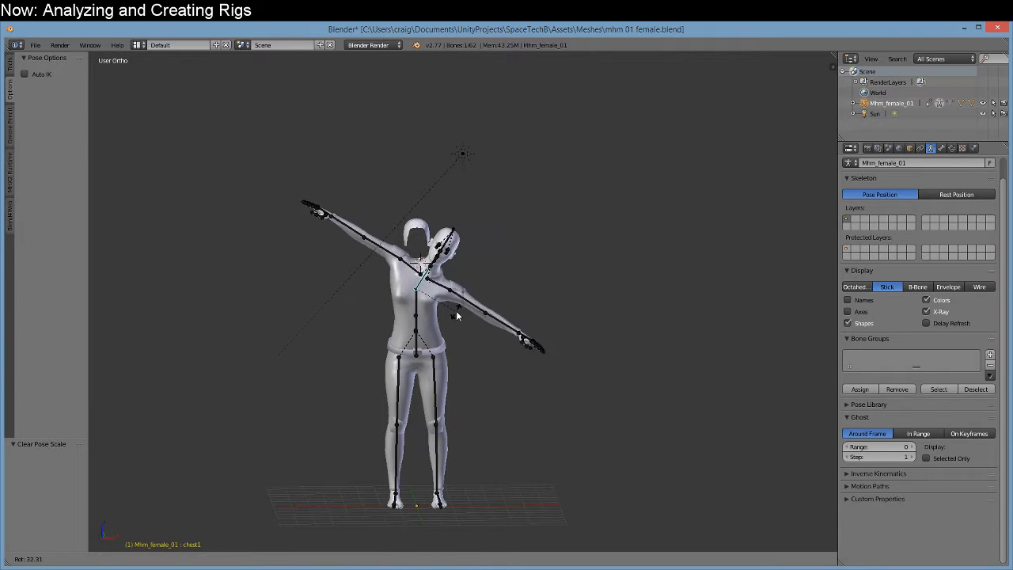
pyautogui.press('Escape')
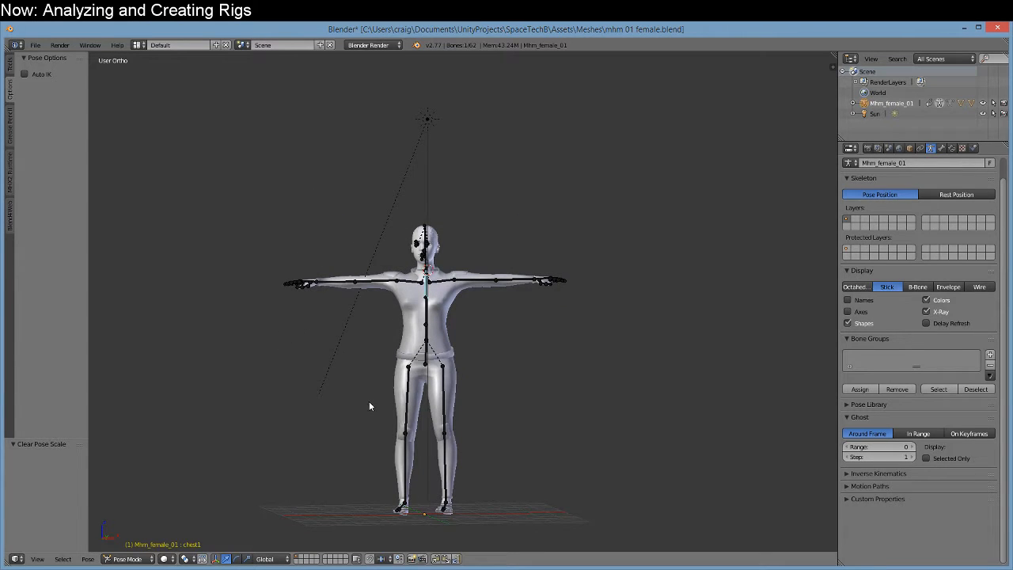
# Select the jumpsuit mesh and set its Shape Heavy shape key to 1.000.
pyautogui.scroll(2, 369, 402)
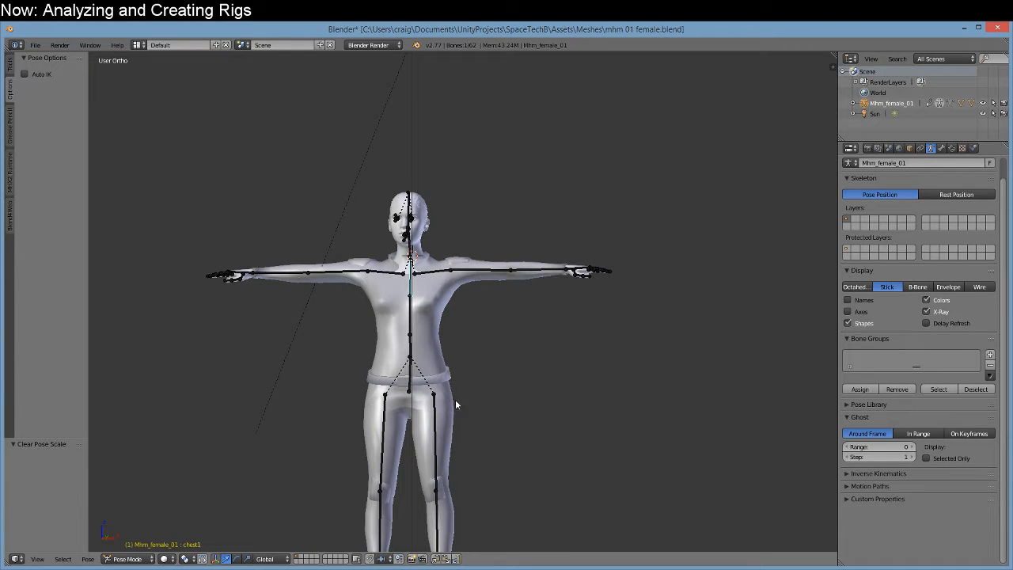
pyautogui.rightClick(422, 250)
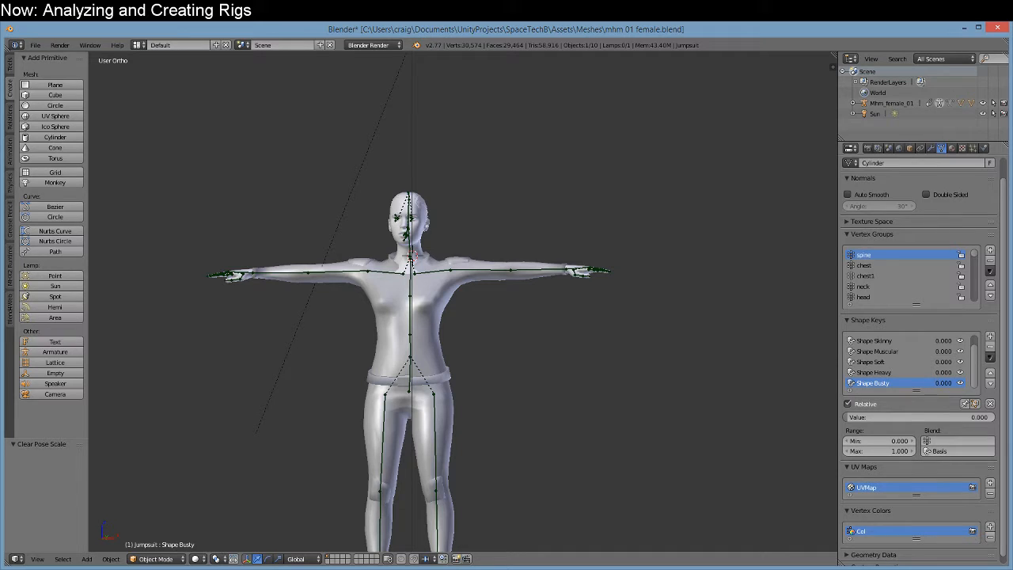
pyautogui.moveTo(942, 352); pyautogui.dragTo(981, 374)
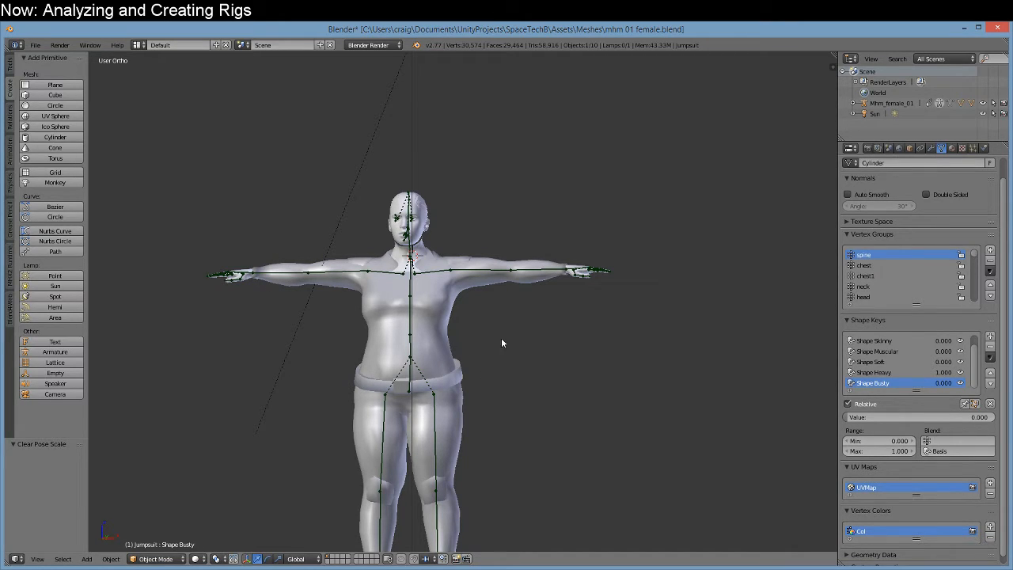
# Select the Head mesh and set its Shape Heavy shape key to 1.000 to match the jumpsuit.
pyautogui.keyDown('shift'); pyautogui.moveTo(502, 340); pyautogui.dragTo(500, 395, button='middle'); pyautogui.keyUp('shift')
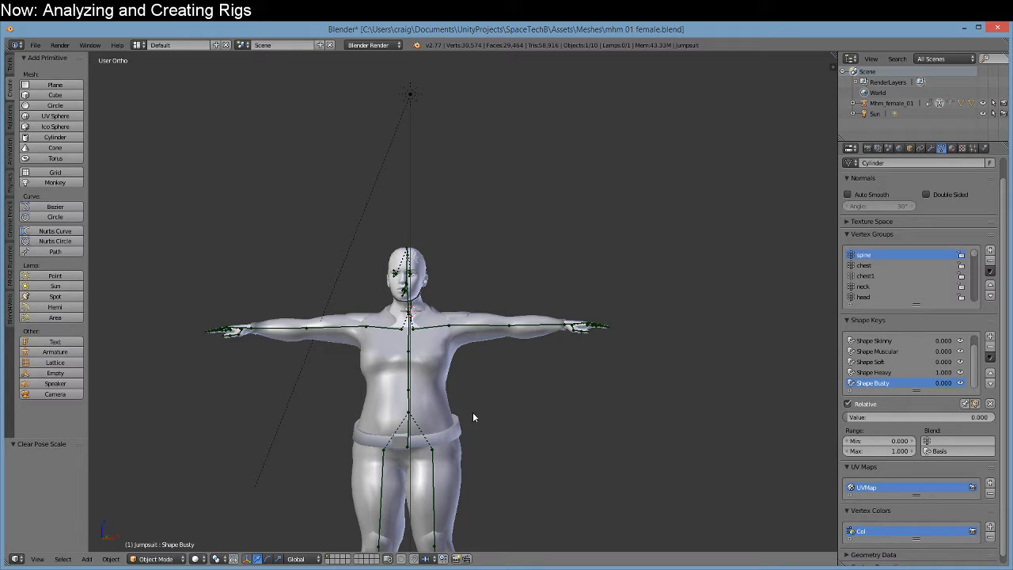
pyautogui.moveTo(414, 393); pyautogui.dragTo(508, 351, button='middle')
pyautogui.scroll(6, 372, 426)
pyautogui.scroll(4, 507, 351)
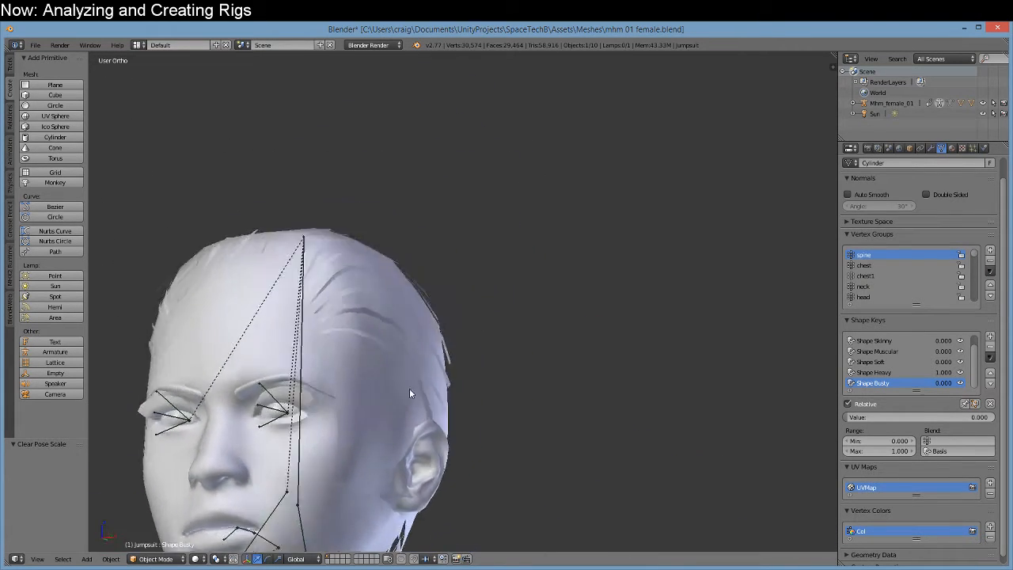
pyautogui.keyDown('shift'); pyautogui.moveTo(411, 404); pyautogui.dragTo(614, 159, button='middle'); pyautogui.keyUp('shift')
pyautogui.moveTo(529, 288); pyautogui.dragTo(487, 273, button='middle')
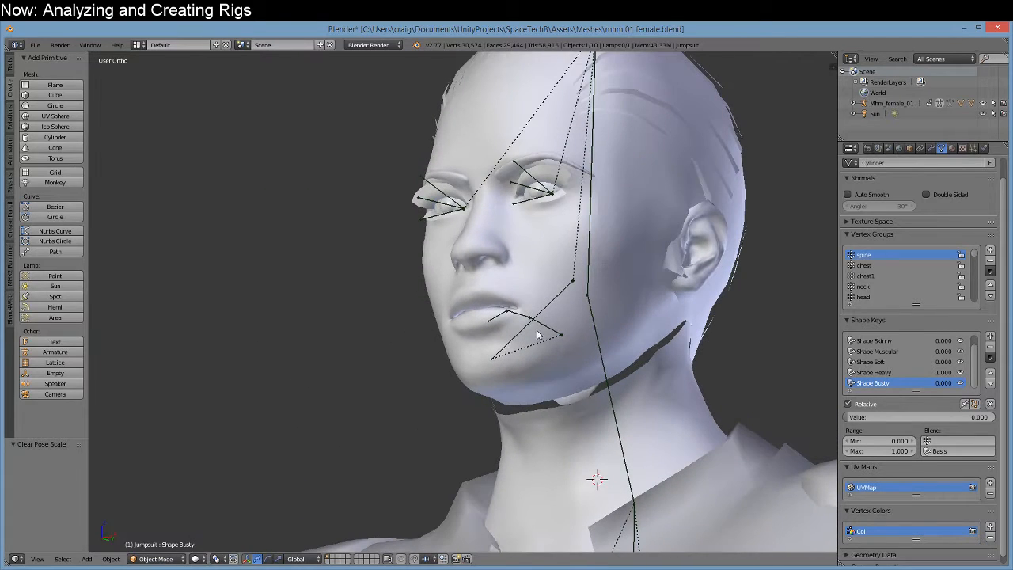
pyautogui.click(645, 282)
pyautogui.rightClick(645, 284)
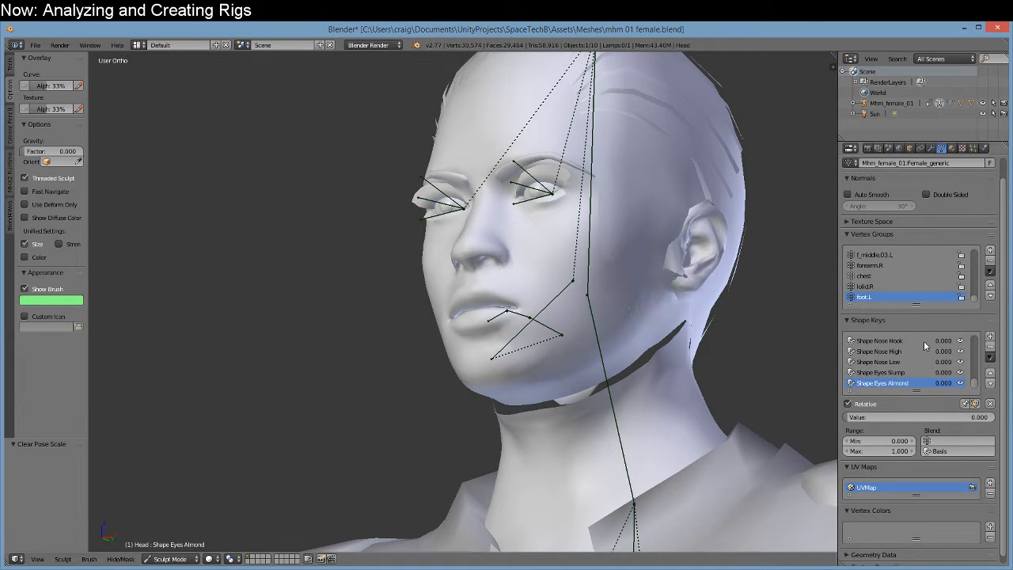
pyautogui.scroll(5, 913, 377)
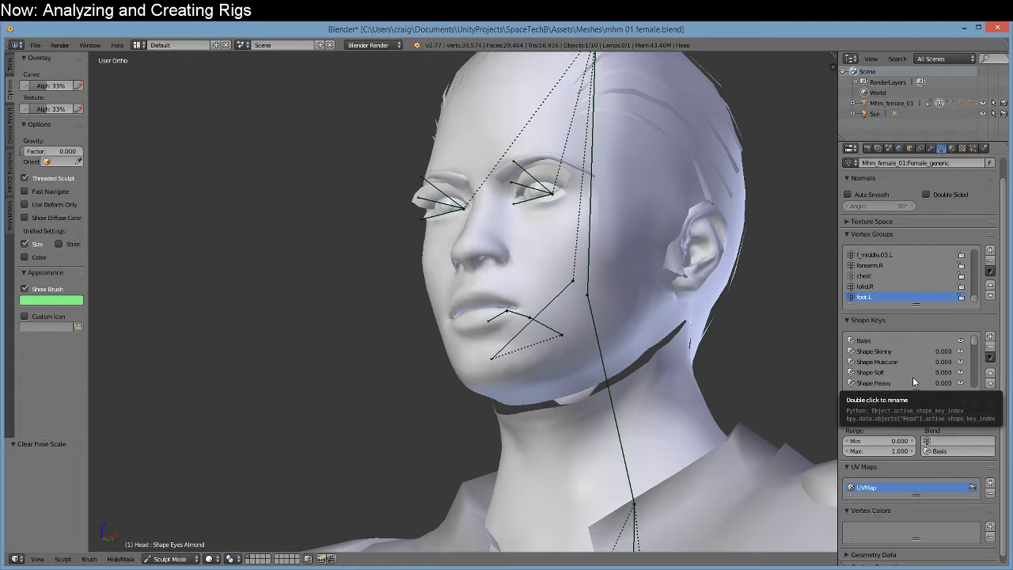
pyautogui.scroll(-1, 913, 376)
pyautogui.moveTo(936, 374); pyautogui.dragTo(971, 374)
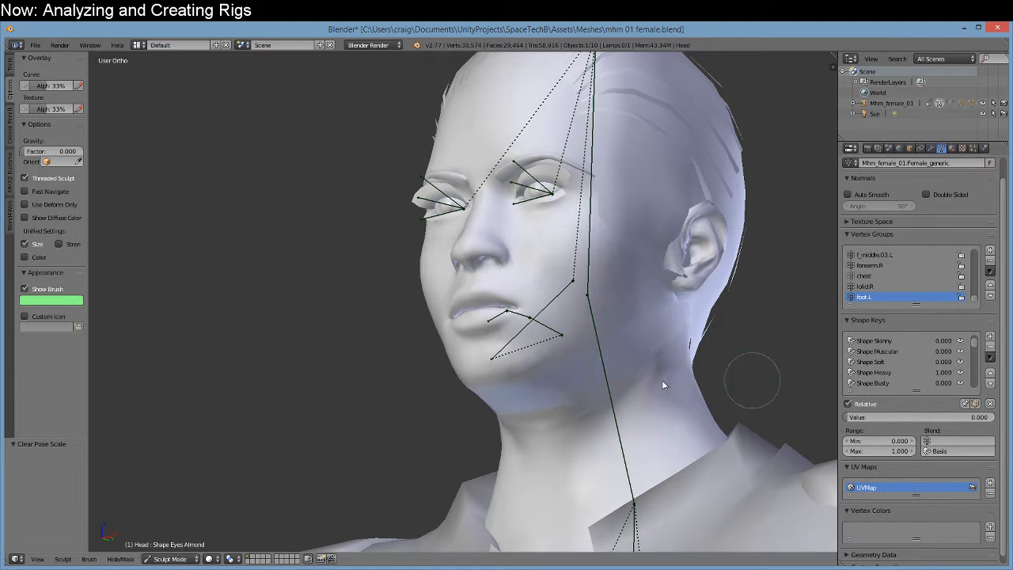
pyautogui.moveTo(663, 386); pyautogui.dragTo(538, 399, button='middle')
pyautogui.keyDown('shift'); pyautogui.moveTo(707, 389); pyautogui.dragTo(636, 391, button='middle'); pyautogui.keyUp('shift')
pyautogui.scroll(2, 636, 391)
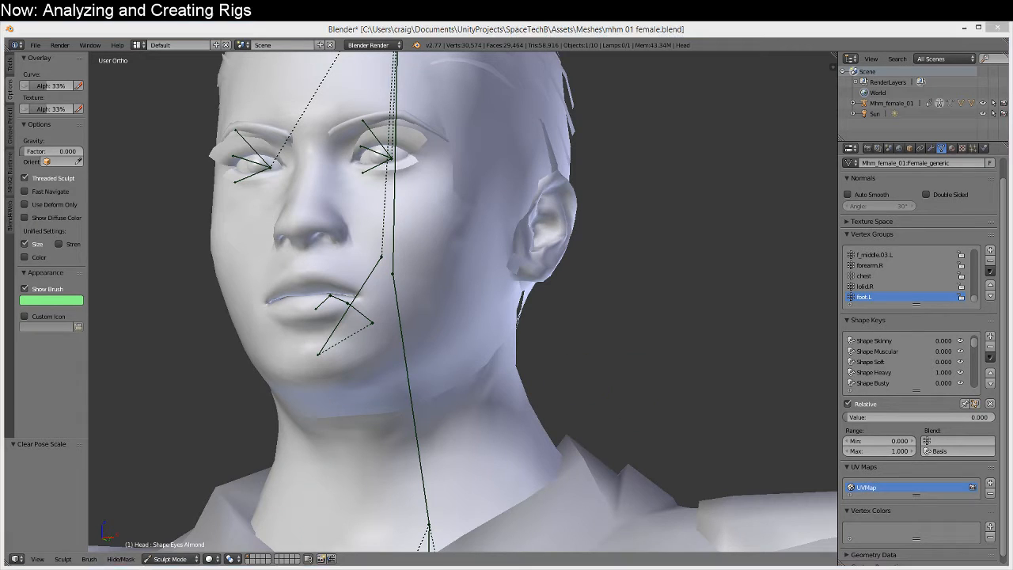
# Switch to the Blender window with UMA_Blender.blend and try scaling the LeftArmAdjust bone.
pyautogui.moveTo(175, 524)
pyautogui.click(213, 489)
pyautogui.moveTo(213, 489); pyautogui.dragTo(539, 430, button='middle')
pyautogui.scroll(3, 496, 391)
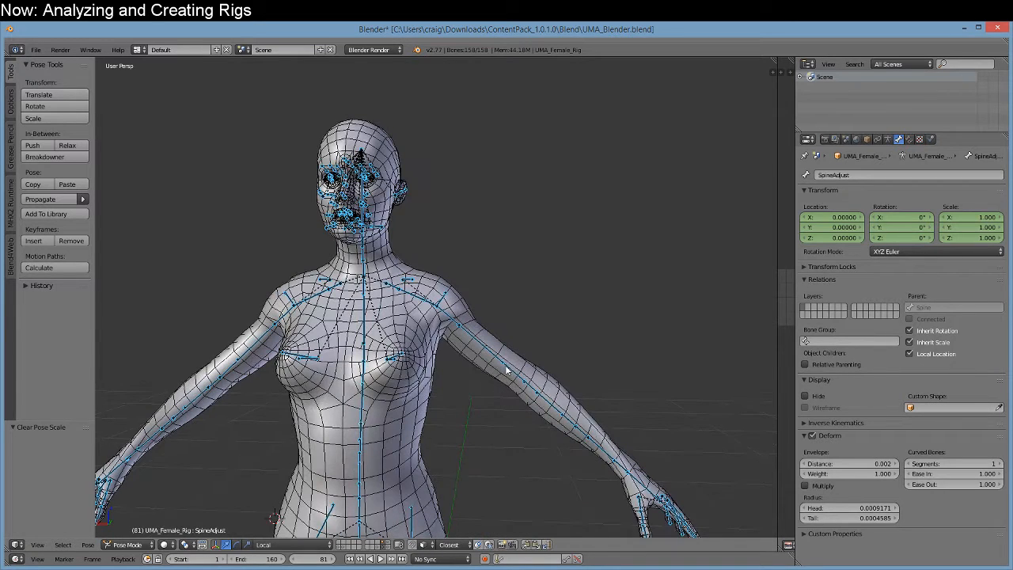
pyautogui.rightClick(504, 365)
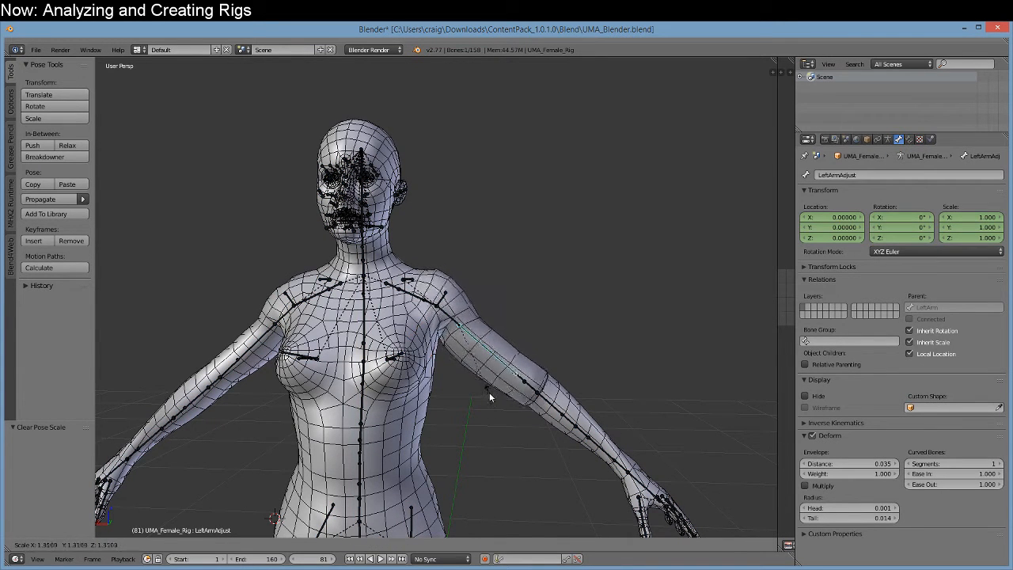
# Delete the two small shoulder bones, RightShoulder.001 and its left counterpart, in Edit Mode.
pyautogui.rightClick(446, 302)
pyautogui.keyDown('shift'); pyautogui.rightClick(290, 301); pyautogui.keyUp('shift')
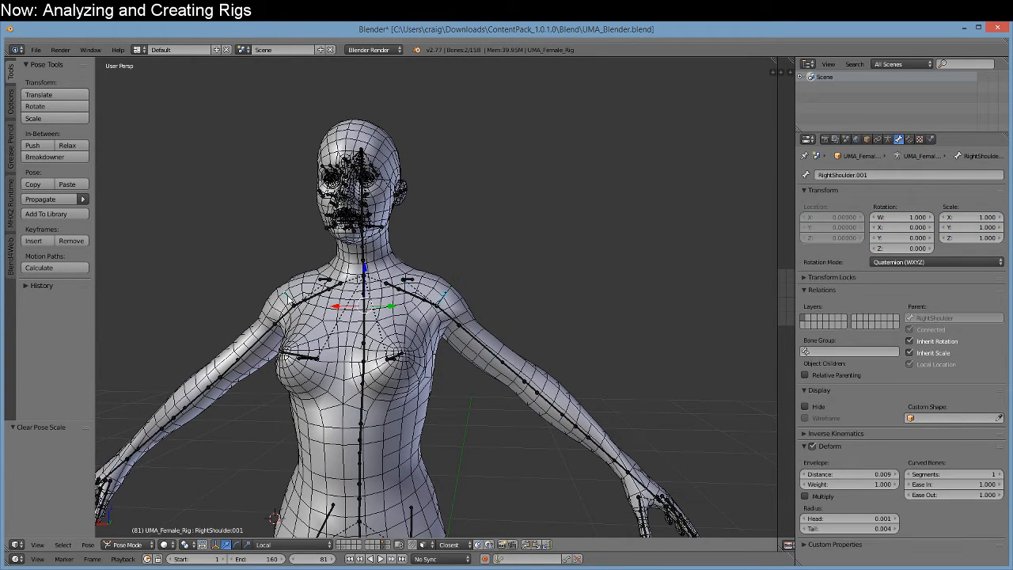
pyautogui.press('Tab')
pyautogui.press('x')
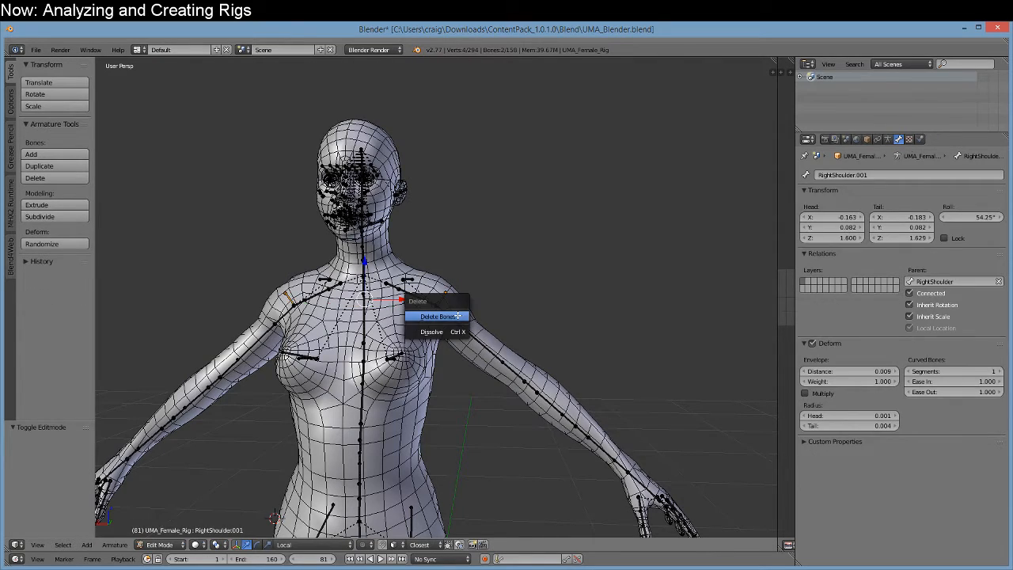
pyautogui.click(458, 316)
# Select the LeftArm bone, return to Pose Mode and scale it along Y by about 1.576.
pyautogui.rightClick(472, 340)
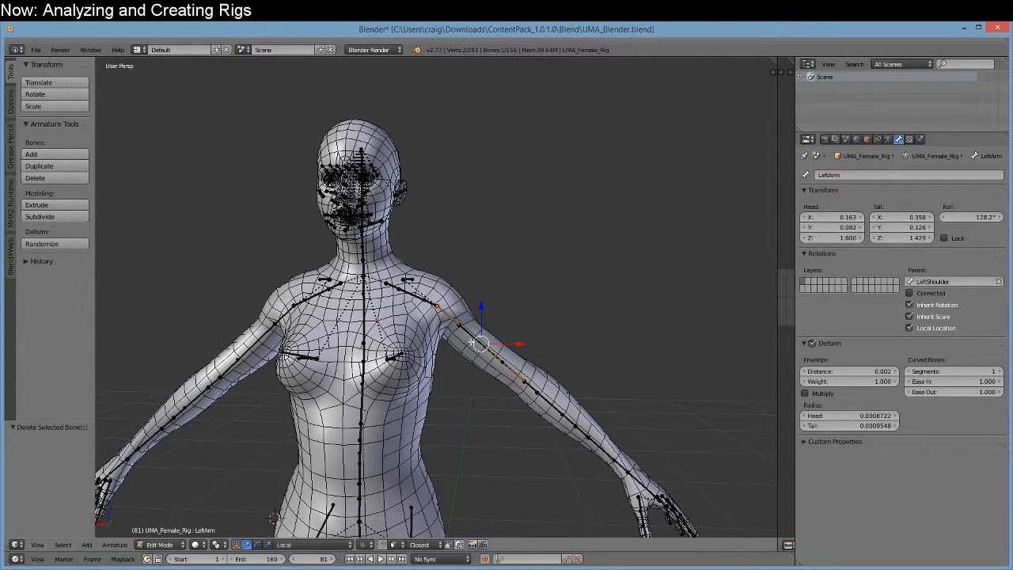
pyautogui.keyDown('shift'); pyautogui.moveTo(479, 446); pyautogui.dragTo(452, 398, button='middle'); pyautogui.keyUp('shift')
pyautogui.scroll(-1, 453, 402)
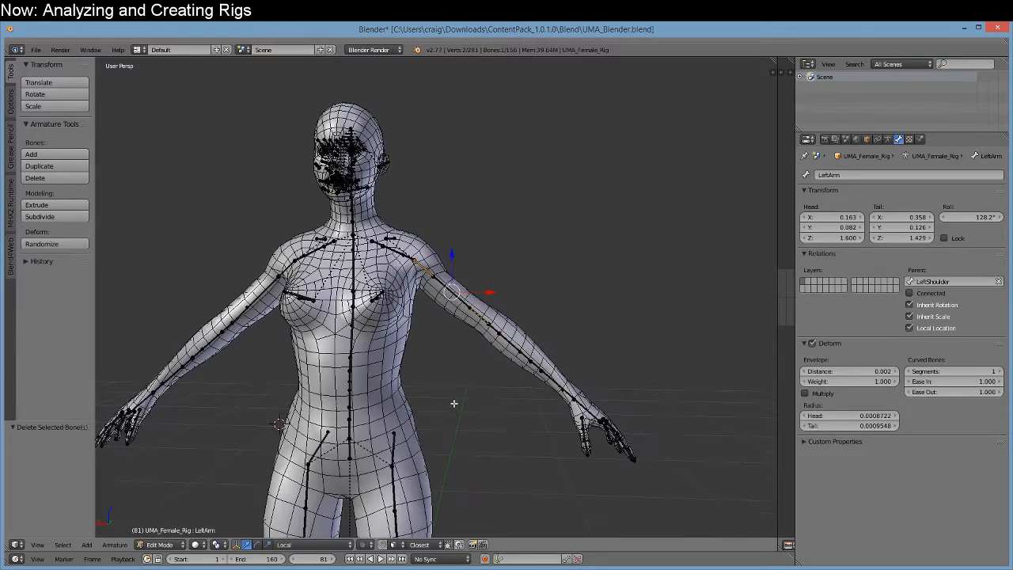
pyautogui.hotkey('ctrl', 'Tab')
pyautogui.press('s')
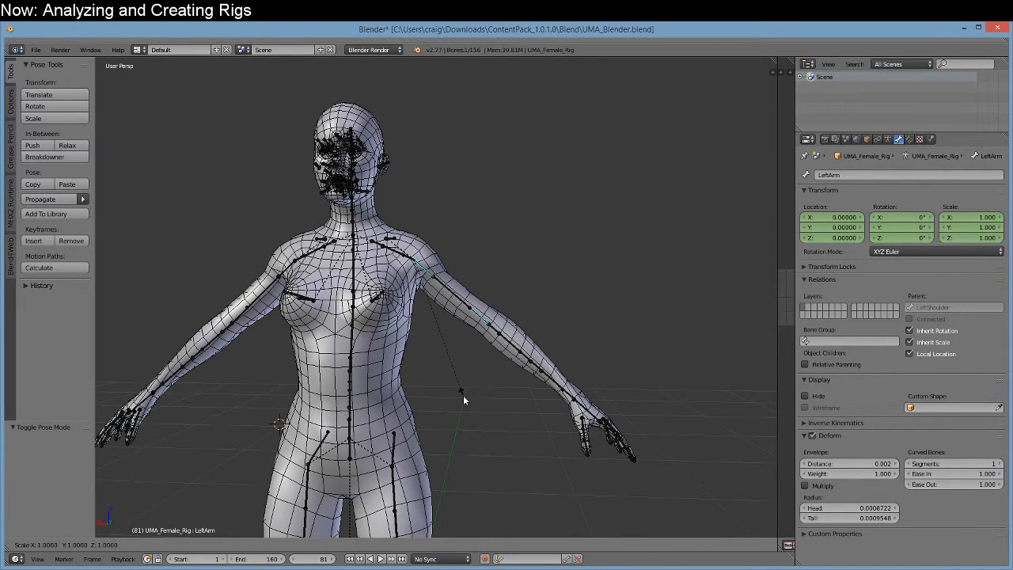
pyautogui.press('y')
pyautogui.click(522, 460)
# Rotate the LeftForeArm bone to test how the forearm bends under the stretched upper arm.
pyautogui.moveTo(527, 458); pyautogui.dragTo(368, 289, button='middle')
pyautogui.rightClick(544, 371)
pyautogui.moveTo(559, 377); pyautogui.dragTo(479, 441, button='middle')
pyautogui.press('r')
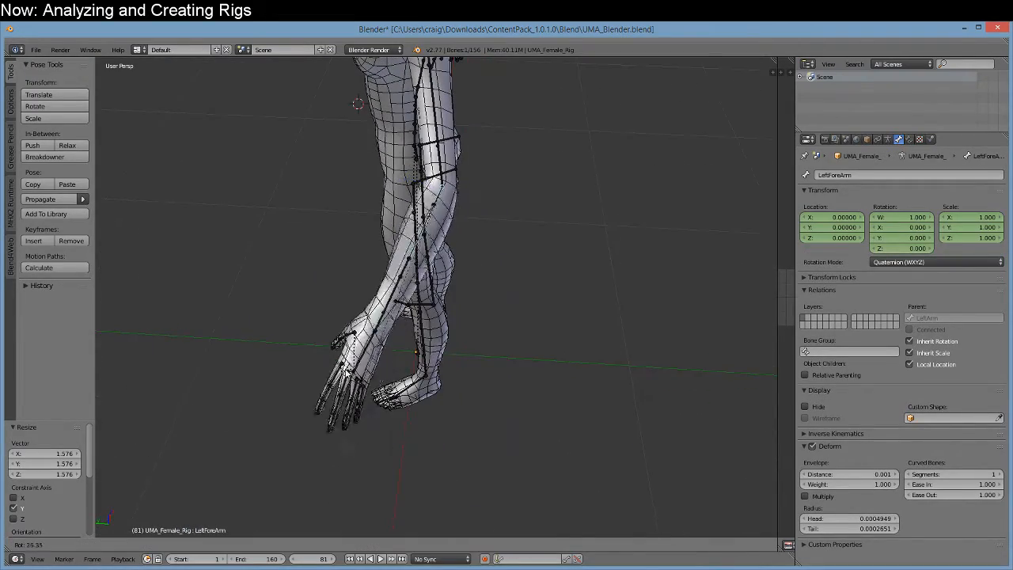
pyautogui.click(278, 252)
# Clear the LeftForeArm bone's pose rotation and the LeftArm bone's pose scale.
pyautogui.moveTo(445, 364); pyautogui.dragTo(554, 391, button='middle')
pyautogui.hotkey('alt', 'r')
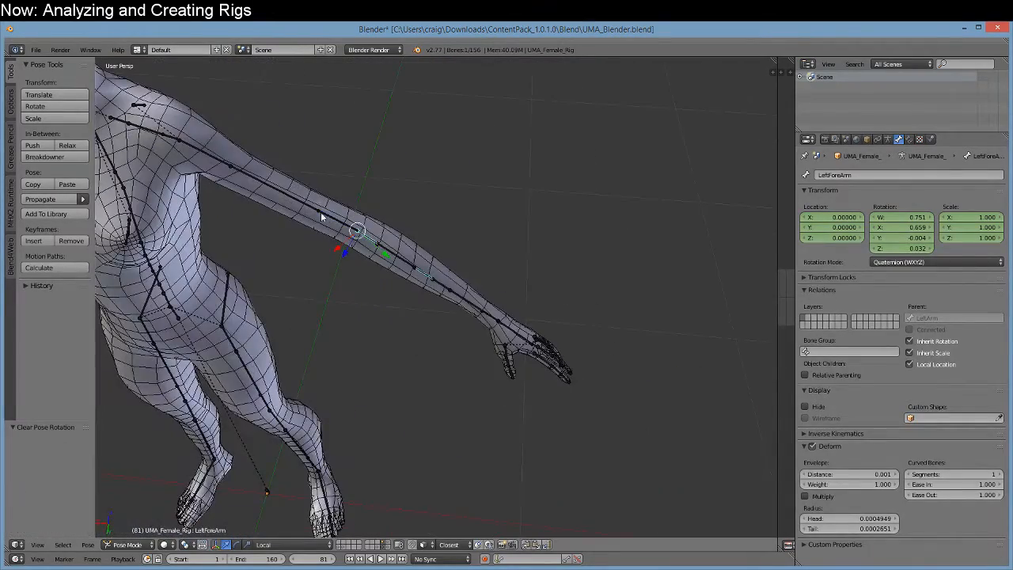
pyautogui.rightClick(205, 158)
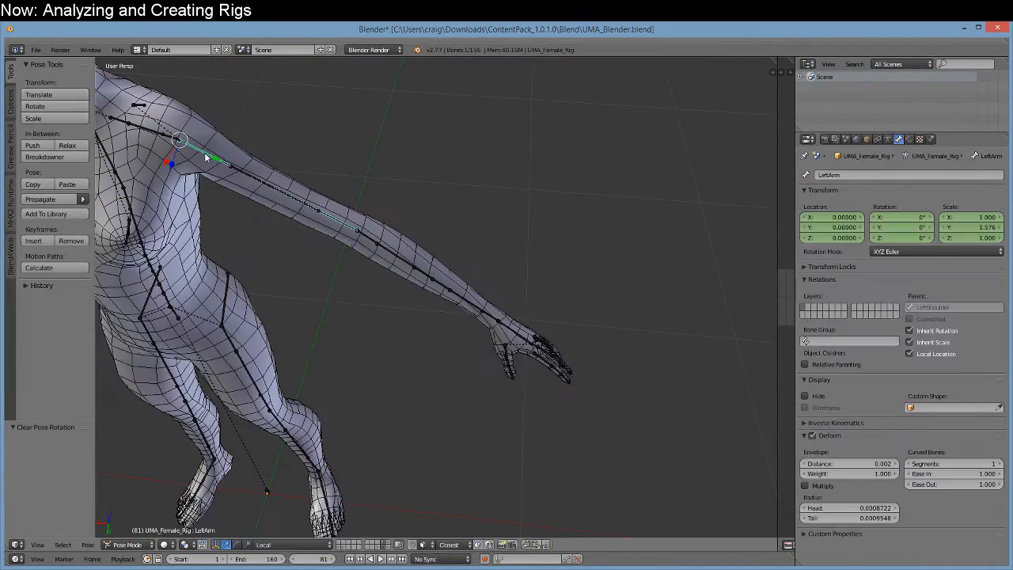
pyautogui.hotkey('alt', 's')
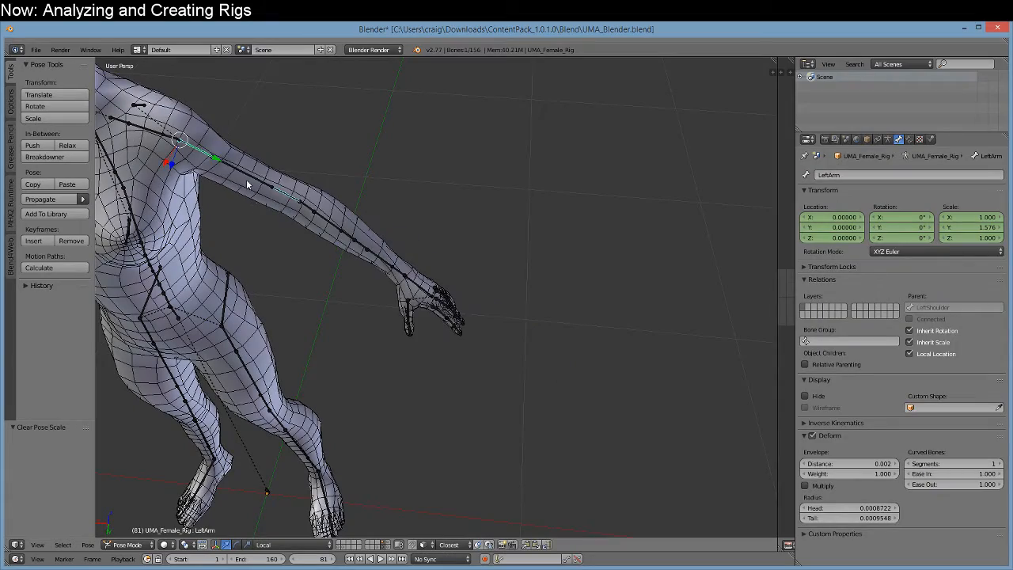
# Try rotating the LeftArmAdjust bone and scaling it along its local X axis.
pyautogui.rightClick(244, 175)
pyautogui.moveTo(243, 176); pyautogui.dragTo(405, 371, button='middle')
pyautogui.press('r')
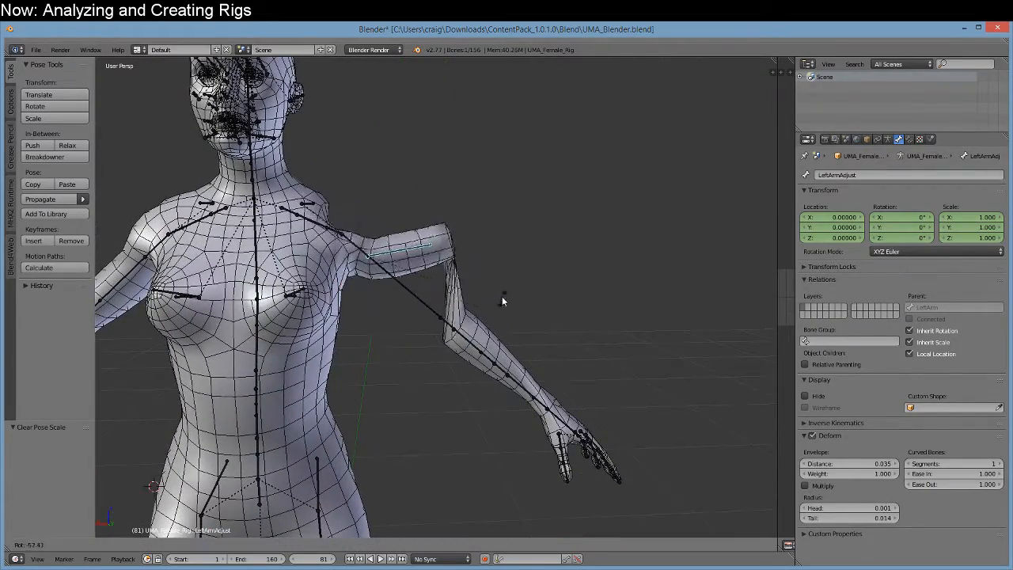
pyautogui.rightClick(499, 301)
pyautogui.press('s')
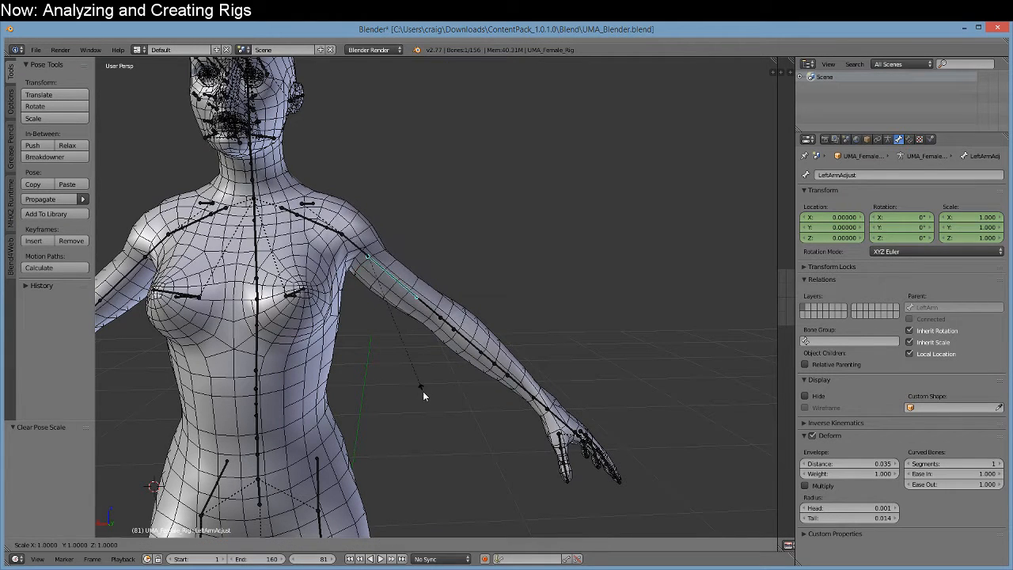
pyautogui.press('x')
pyautogui.press('x')
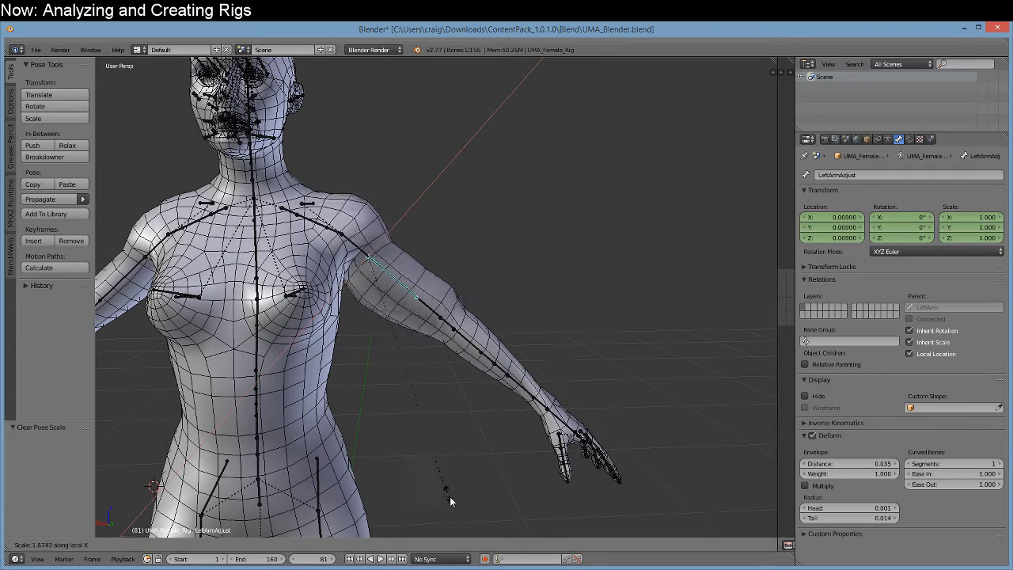
pyautogui.rightClick(449, 496)
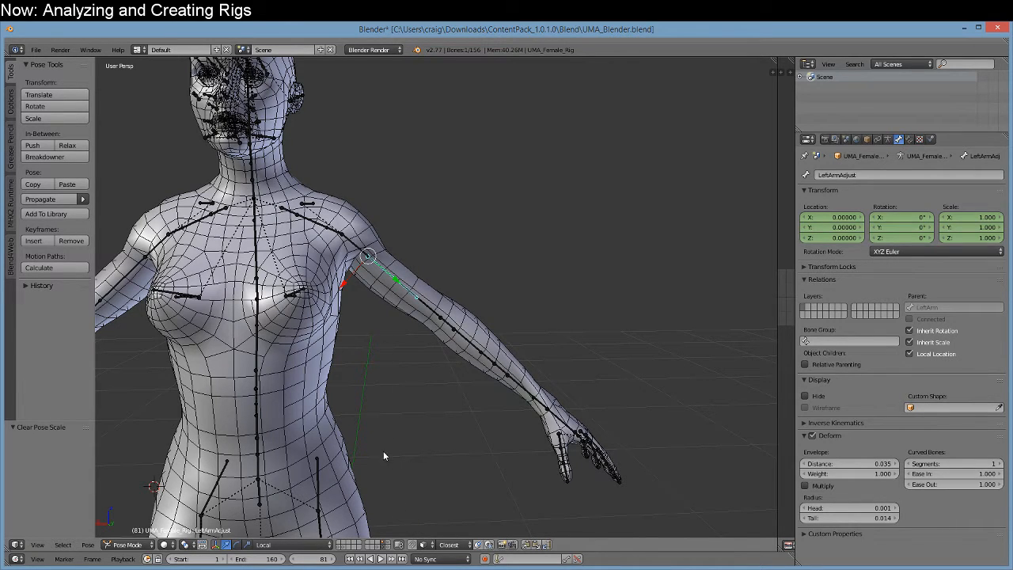
# Examine the layout of the facial bones on the head in close-up.
pyautogui.keyDown('shift'); pyautogui.moveTo(384, 455); pyautogui.dragTo(340, 166, button='middle'); pyautogui.keyUp('shift')
pyautogui.moveTo(341, 166); pyautogui.dragTo(447, 562, button='middle')
pyautogui.moveTo(547, 202); pyautogui.dragTo(443, 237, button='middle')
pyautogui.keyDown('shift'); pyautogui.moveTo(404, 201); pyautogui.dragTo(493, 265, button='middle'); pyautogui.keyUp('shift')
pyautogui.scroll(4, 493, 265)
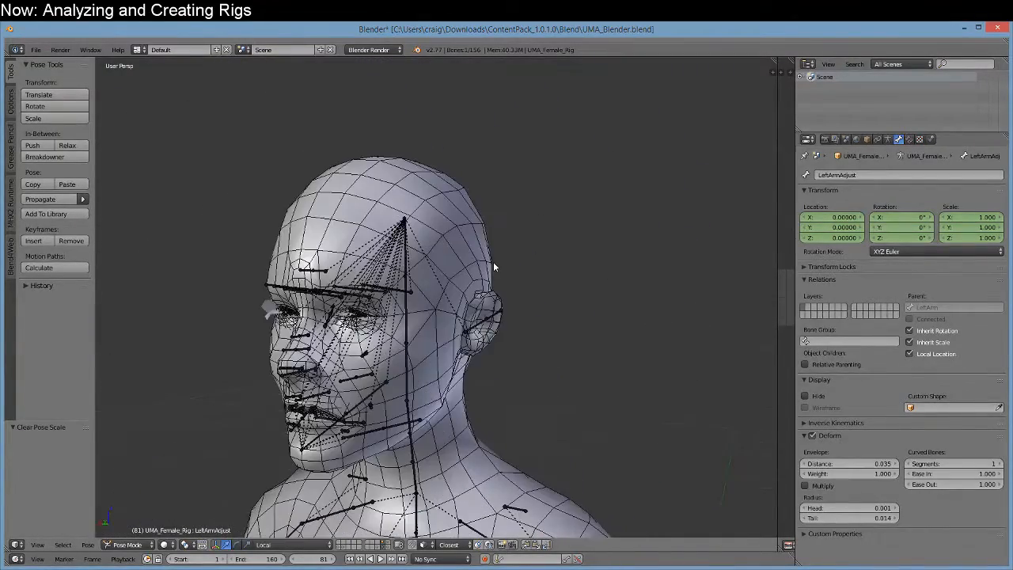
pyautogui.moveTo(403, 284); pyautogui.dragTo(469, 307, button='middle')
pyautogui.scroll(2, 469, 308)
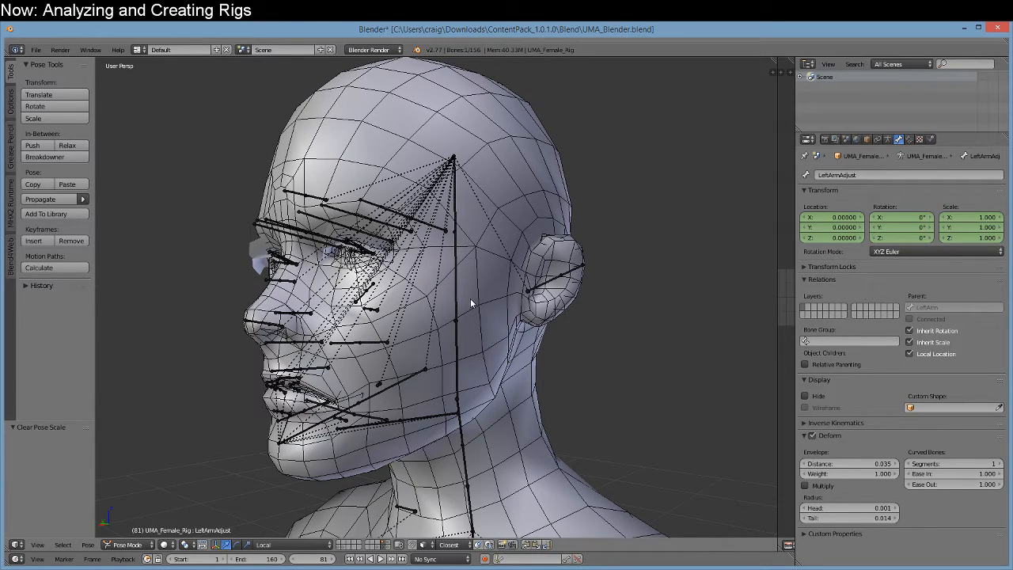
# Try rotating and moving the LeftEyebrowUp bone on the face.
pyautogui.moveTo(470, 298); pyautogui.dragTo(379, 193, button='middle')
pyautogui.rightClick(406, 218)
pyautogui.press('r')
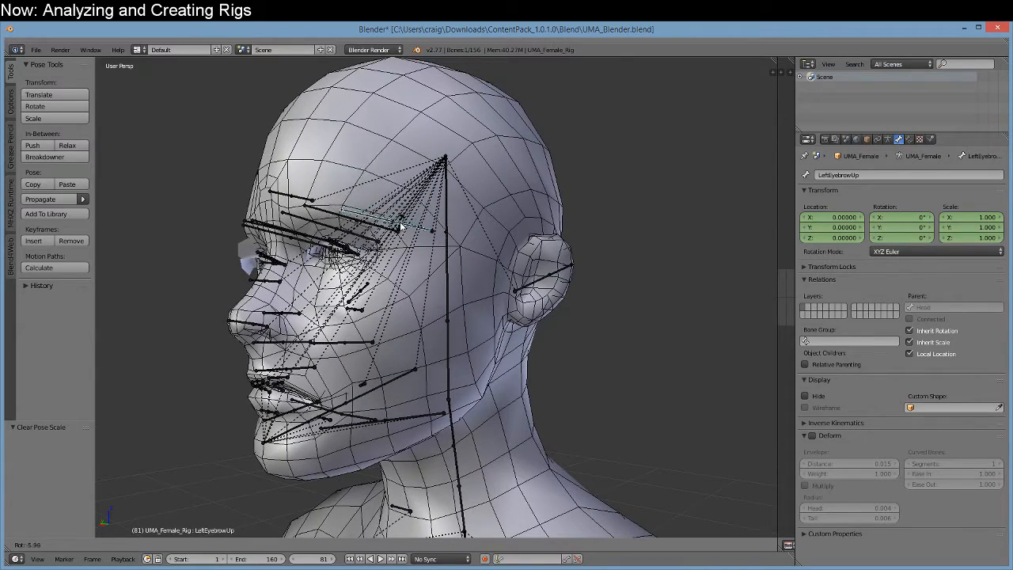
pyautogui.press('g')
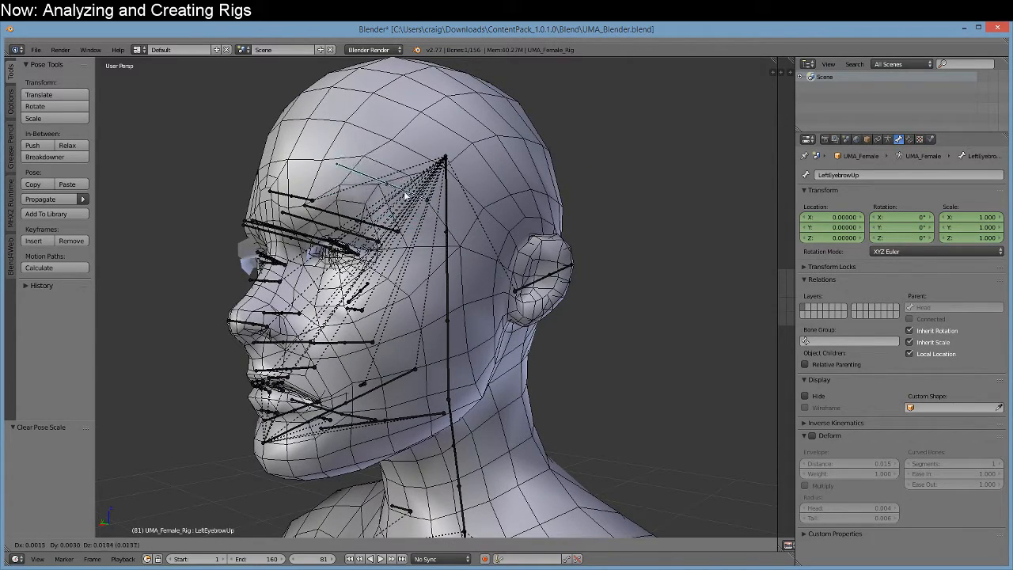
pyautogui.rightClick(405, 201)
pyautogui.moveTo(365, 244)
pyautogui.mouseDown(button='middle')
pyautogui.moveTo(383, 265)
pyautogui.moveTo(379, 248)
pyautogui.mouseUp(button='middle')
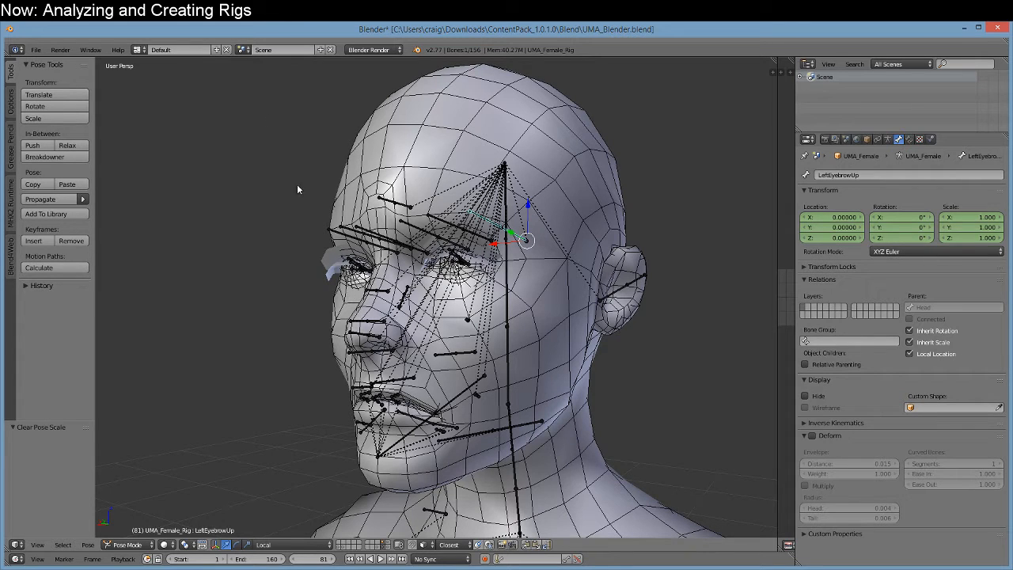
# Switch to the Blender window with crf01.blend open.
pyautogui.moveTo(269, 567)
pyautogui.click(385, 524)
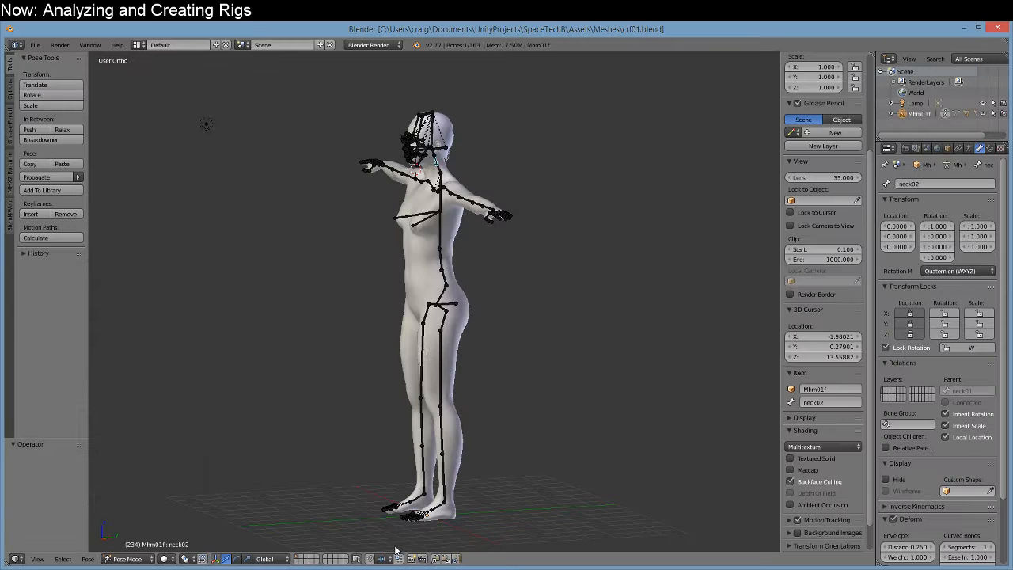
# Try rotating the levator02.L bone beside the nose on the face.
pyautogui.keyDown('shift'); pyautogui.moveTo(464, 267); pyautogui.dragTo(497, 395, button='middle'); pyautogui.keyUp('shift')
pyautogui.scroll(8, 482, 381)
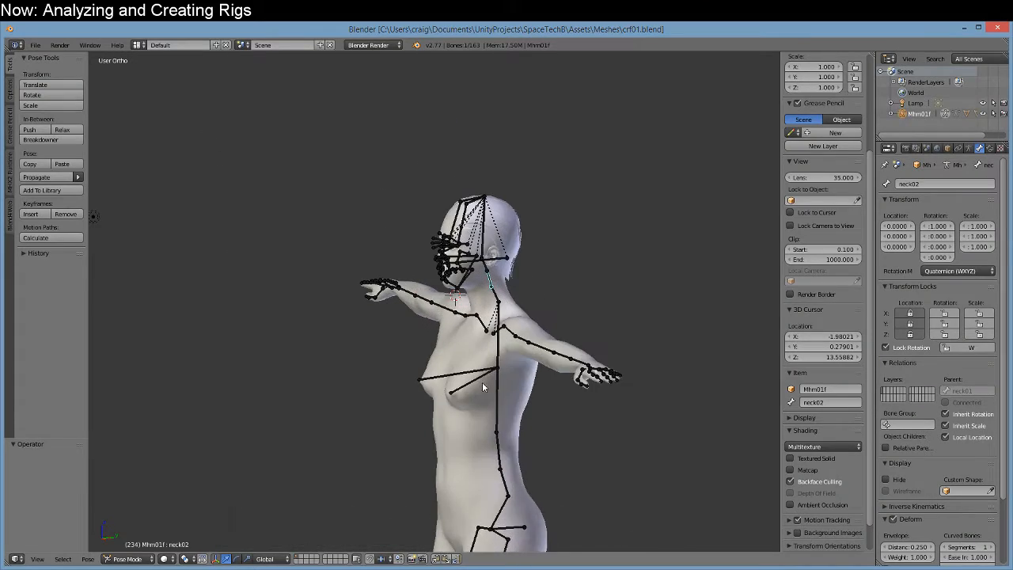
pyautogui.moveTo(464, 326); pyautogui.dragTo(516, 403, button='middle')
pyautogui.rightClick(387, 330)
pyautogui.scroll(1, 434, 391)
pyautogui.press('r')
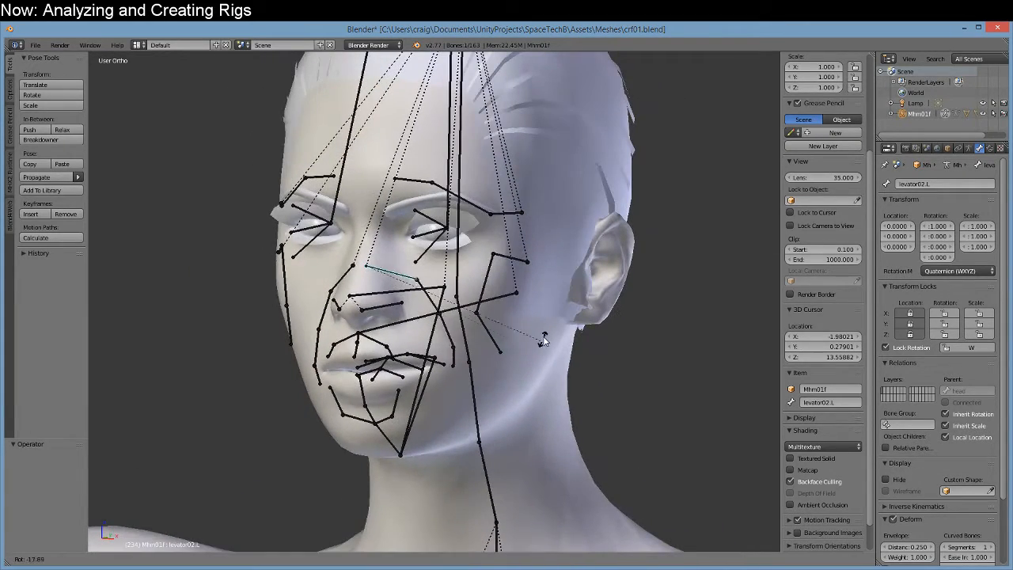
pyautogui.click(550, 324)
# Rotate the temporalis02.L bone at the outer cheek by about -21.5°.
pyautogui.rightClick(518, 261)
pyautogui.moveTo(554, 328); pyautogui.dragTo(393, 334, button='middle')
pyautogui.press('r')
pyautogui.click(538, 319)
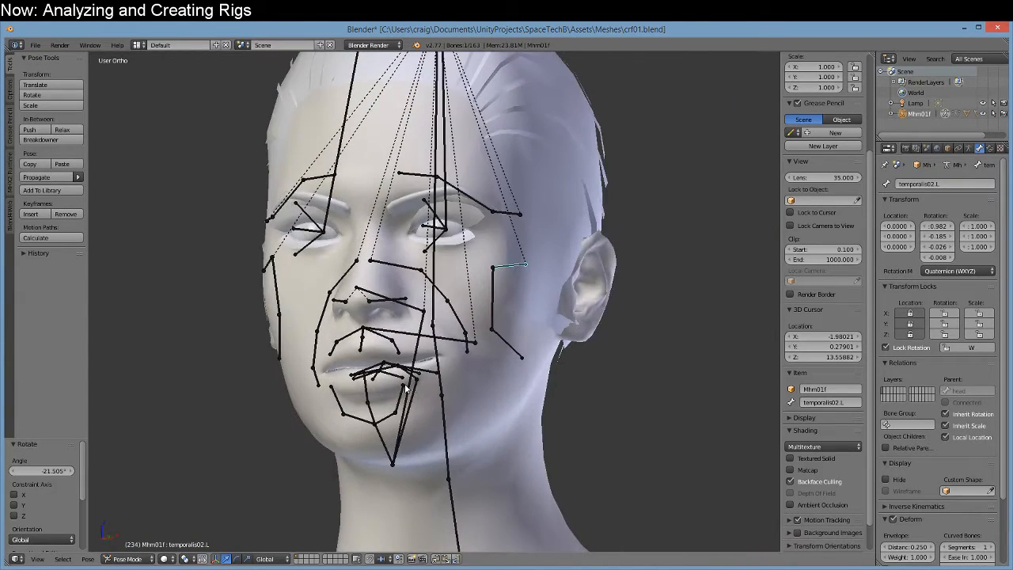
# Rotate the special01 bone above the upper lip about 1.3° around the global Z axis.
pyautogui.rightClick(400, 333)
pyautogui.press('r')
pyautogui.press('x')
pyautogui.press('z')
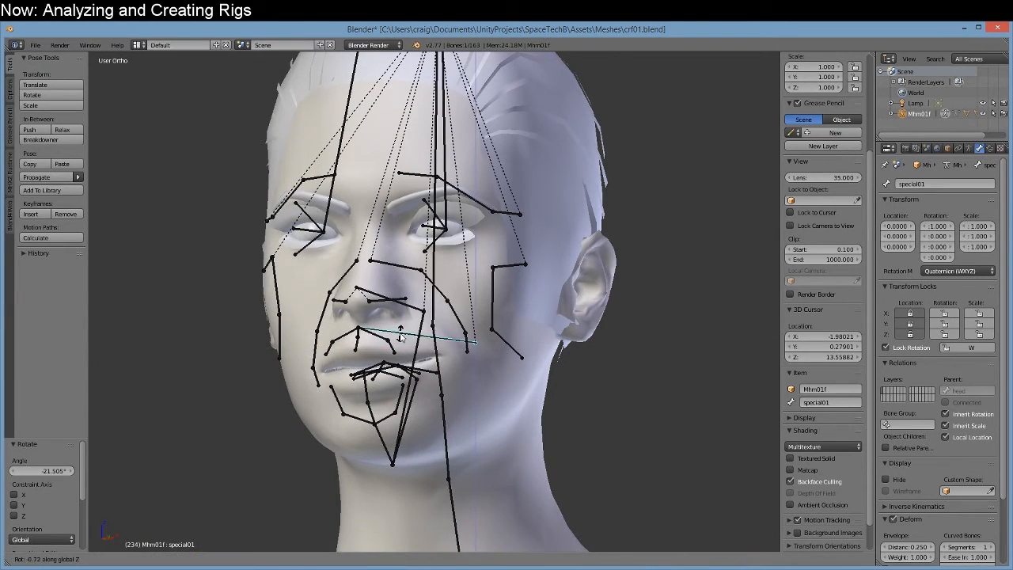
pyautogui.click(414, 337)
# Try rotating the special01 bone around its local Y axis.
pyautogui.press('r')
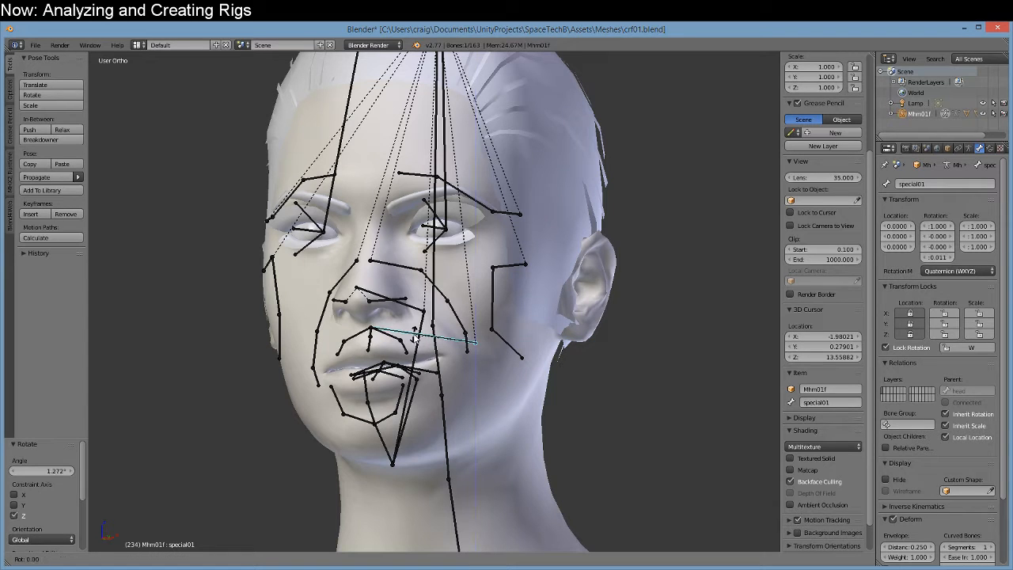
pyautogui.press('y')
pyautogui.press('y')
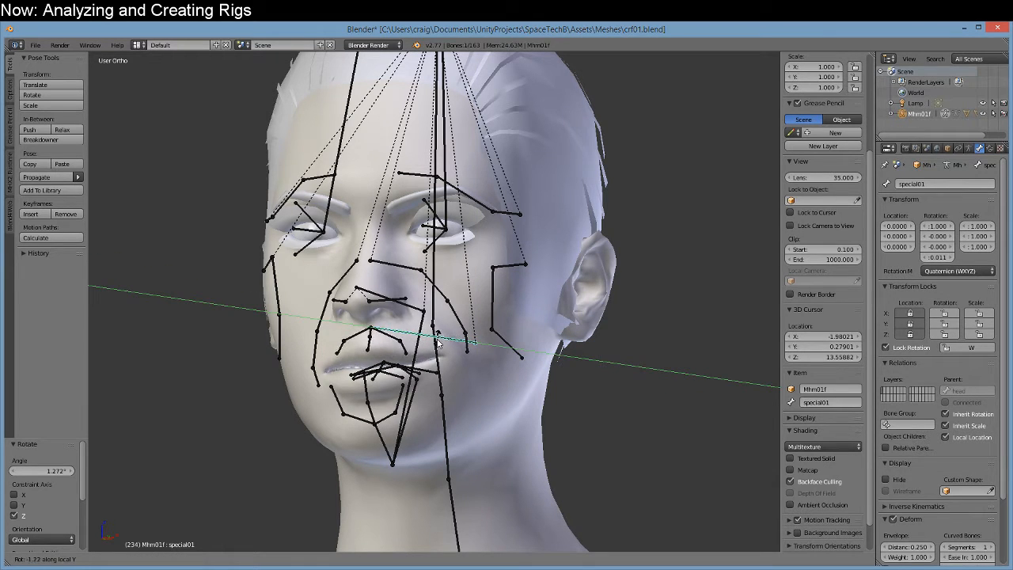
pyautogui.click(441, 347)
pyautogui.moveTo(415, 408); pyautogui.dragTo(431, 440, button='middle')
# Rotate the bone between the nose and upper lip about -5.7° around the global Z axis.
pyautogui.rightClick(408, 320)
pyautogui.moveTo(408, 326); pyautogui.dragTo(484, 295, button='middle')
pyautogui.press('r')
pyautogui.press('z')
pyautogui.click(509, 382)
# Select the levator06.L bone at the nostril and rotate it about -25.7°.
pyautogui.rightClick(401, 323)
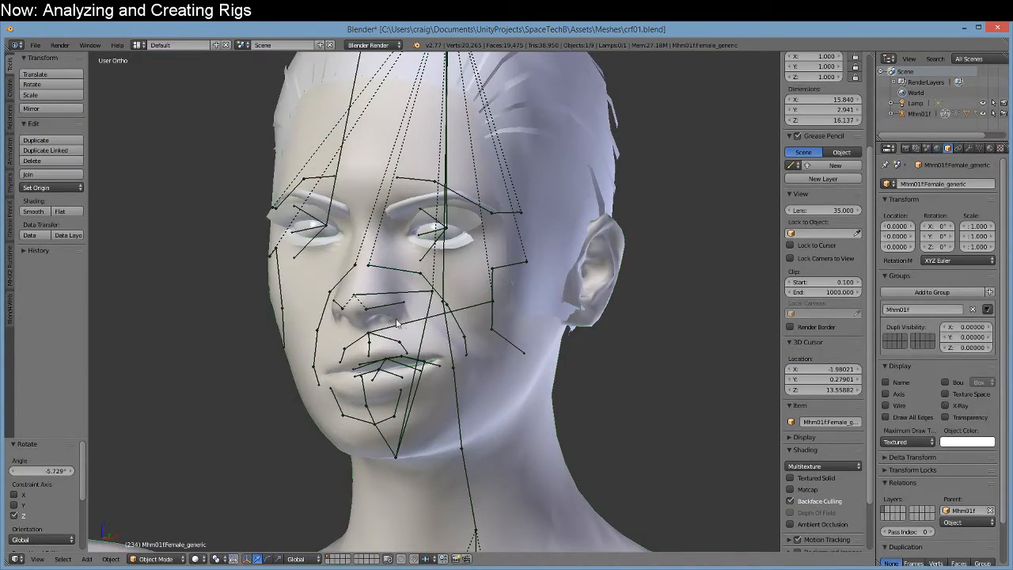
pyautogui.rightClick(387, 305)
pyautogui.moveTo(459, 340); pyautogui.dragTo(530, 360, button='middle')
pyautogui.scroll(2, 528, 350)
pyautogui.press('r')
pyautogui.press('z')
pyautogui.click(528, 350)
# Examine the left eyebrow bones in close-up, checking temporalis01.L at the temple and oculi01.L at the inner brow.
pyautogui.keyDown('shift'); pyautogui.moveTo(555, 326); pyautogui.dragTo(498, 394, button='middle'); pyautogui.keyUp('shift')
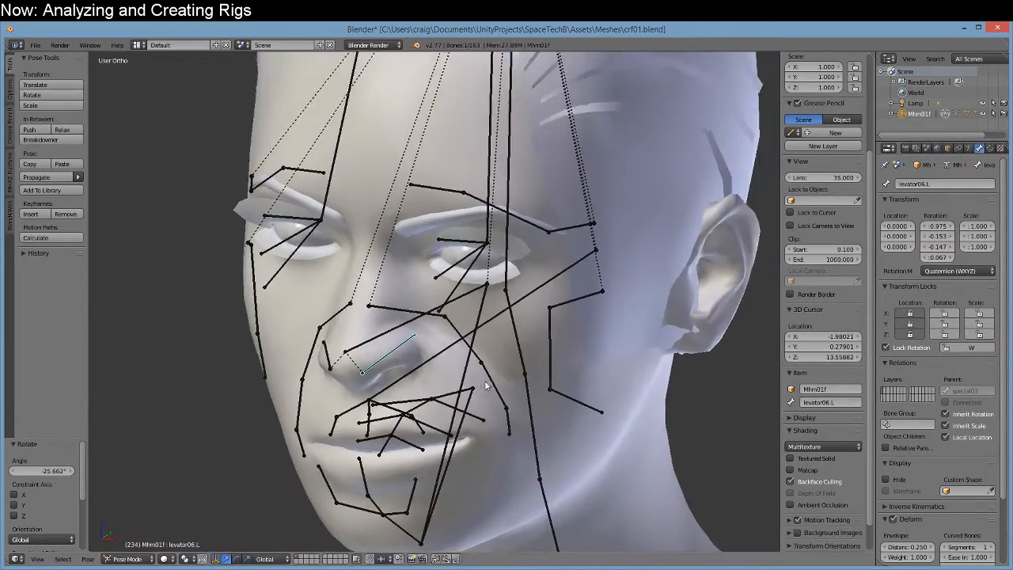
pyautogui.rightClick(568, 233)
pyautogui.keyDown('shift'); pyautogui.moveTo(571, 242); pyautogui.dragTo(499, 392, button='middle'); pyautogui.keyUp('shift')
pyautogui.scroll(1, 497, 393)
pyautogui.scroll(1, 489, 402)
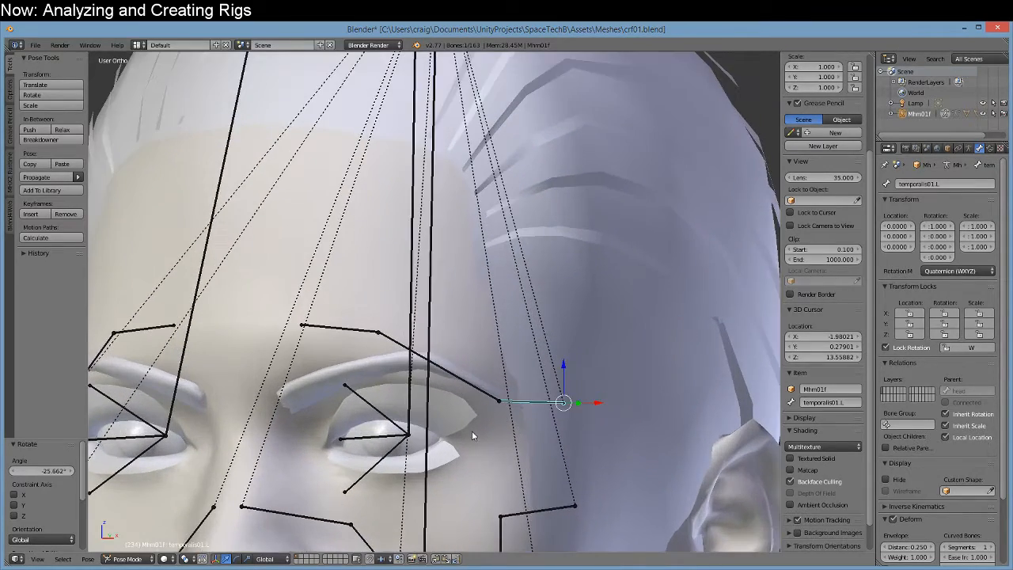
pyautogui.keyDown('shift'); pyautogui.moveTo(472, 430); pyautogui.dragTo(477, 402, button='middle'); pyautogui.keyUp('shift')
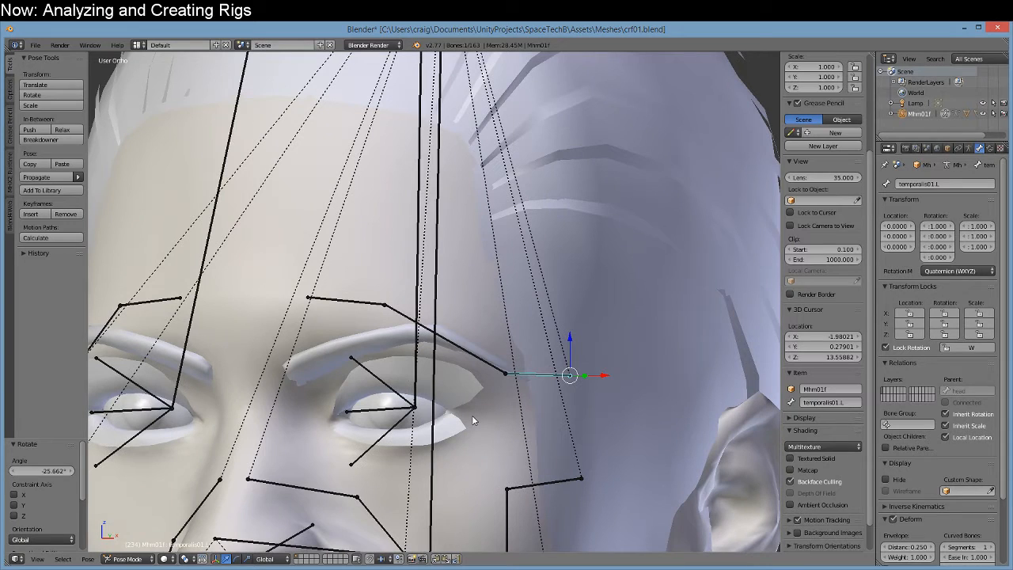
pyautogui.scroll(3, 464, 424)
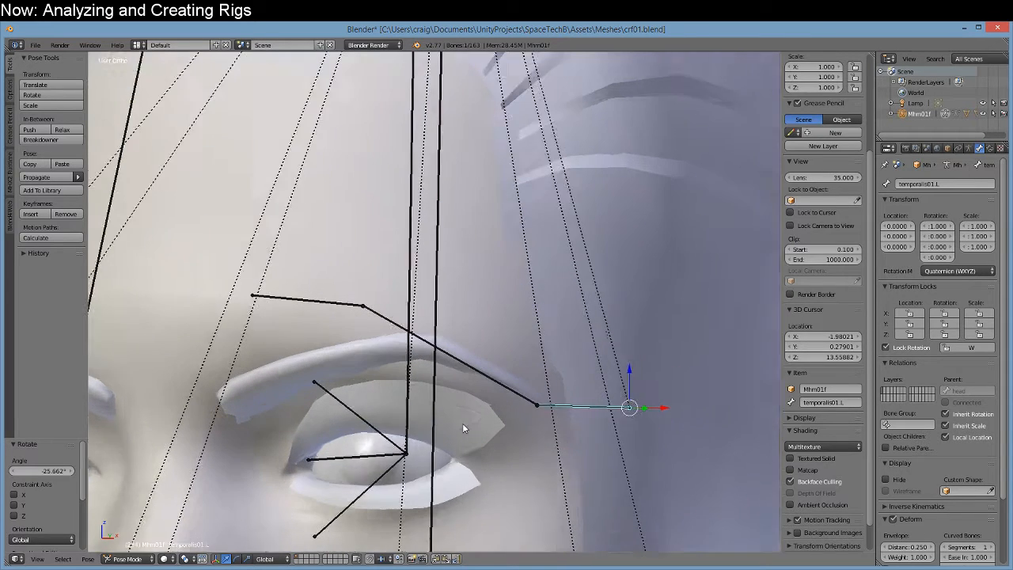
pyautogui.scroll(-2, 463, 425)
pyautogui.scroll(-2, 465, 434)
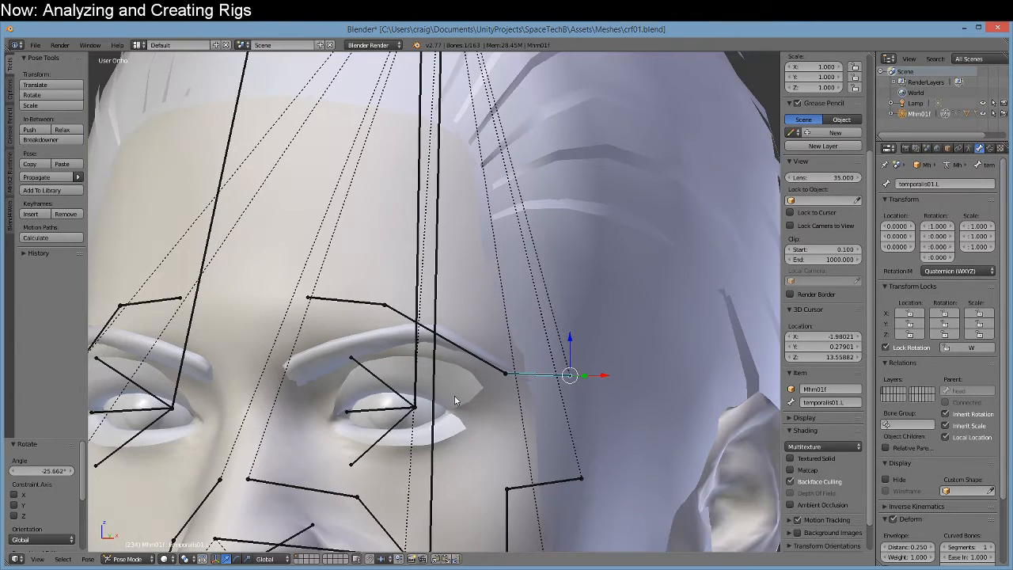
pyautogui.rightClick(363, 302)
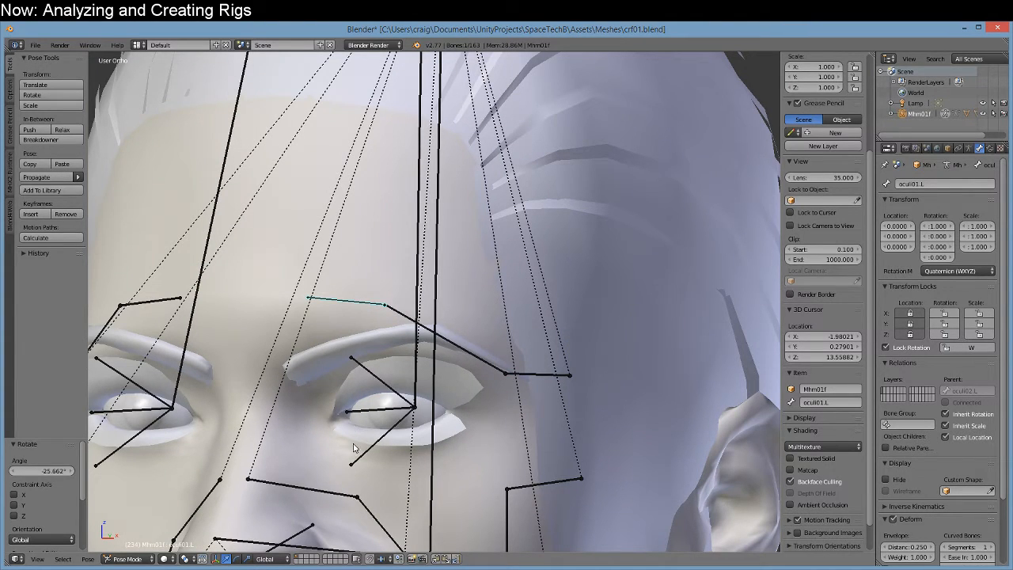
pyautogui.rightClick(520, 379)
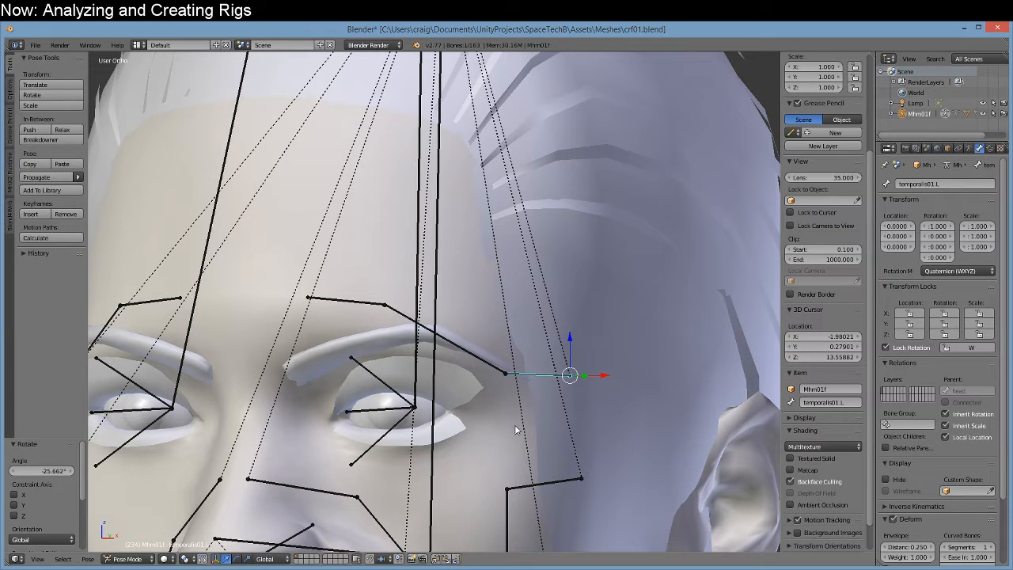
# Try rotating the oculi01.L inner eyebrow bone about -44.5° and clear its pose rotation.
pyautogui.rightClick(354, 301)
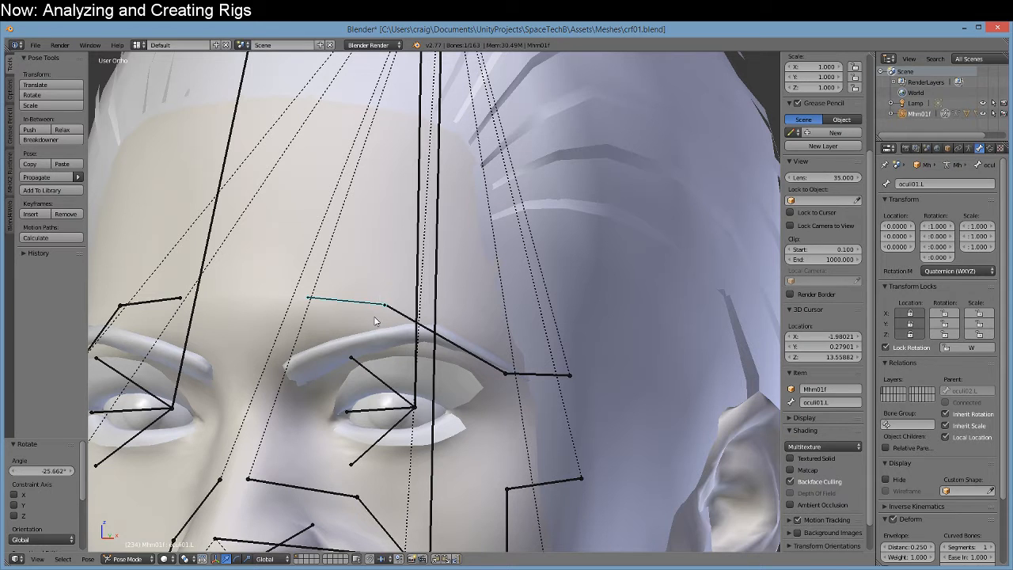
pyautogui.press('r')
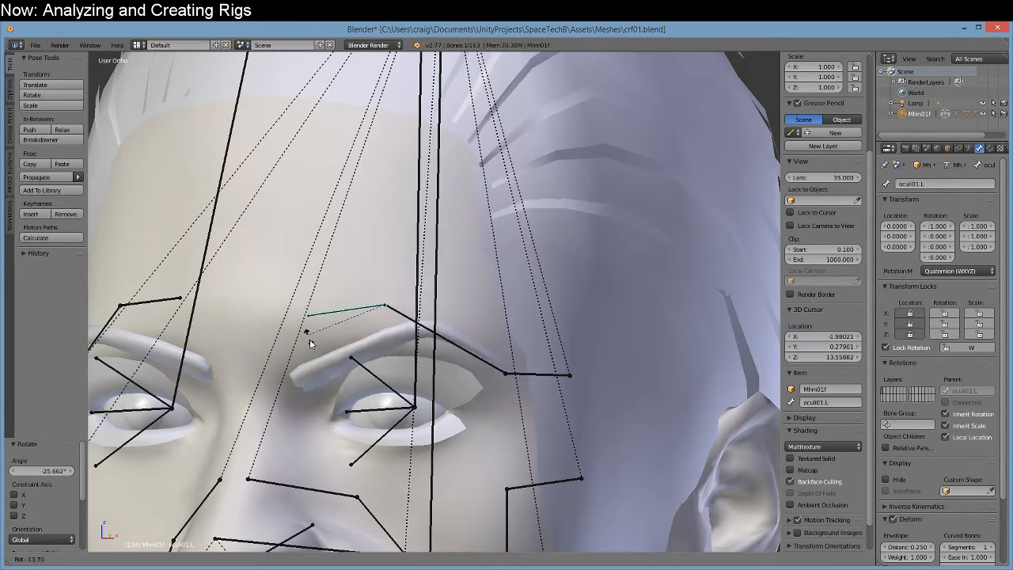
pyautogui.click(328, 381)
pyautogui.moveTo(457, 459); pyautogui.dragTo(482, 455, button='middle')
pyautogui.hotkey('alt', 'r')
pyautogui.hotkey('ctrl', 'z')
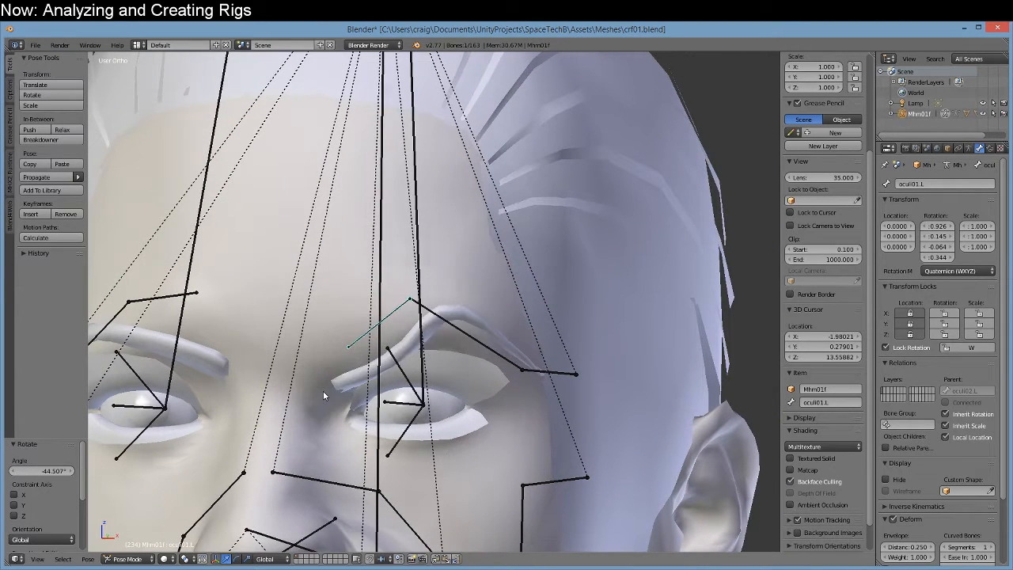
pyautogui.hotkey('alt', 'r')
# Try rotating the oculi02.L bone over the outer part of the left eyebrow.
pyautogui.rightClick(492, 353)
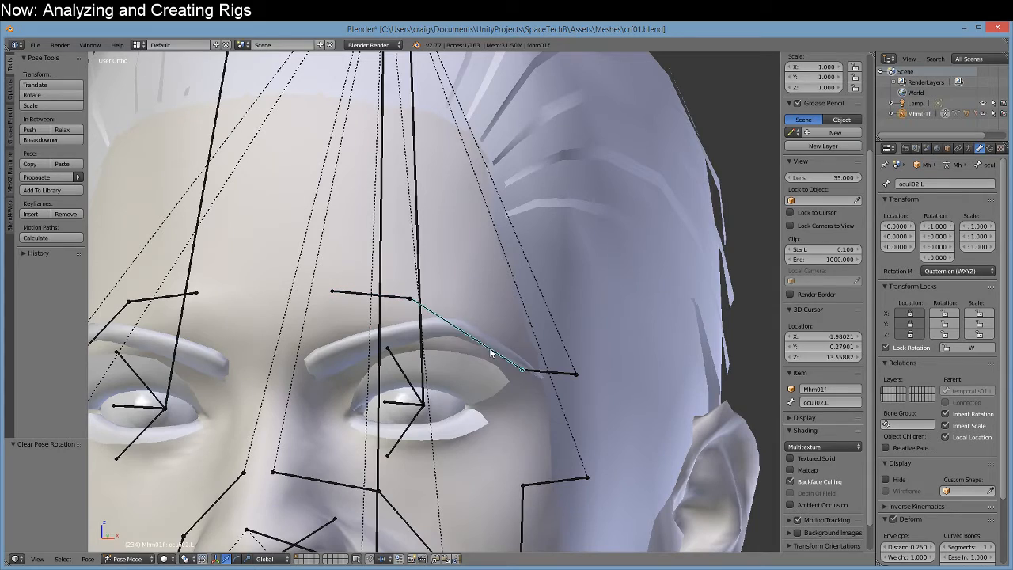
pyautogui.moveTo(492, 354); pyautogui.dragTo(511, 396, button='middle')
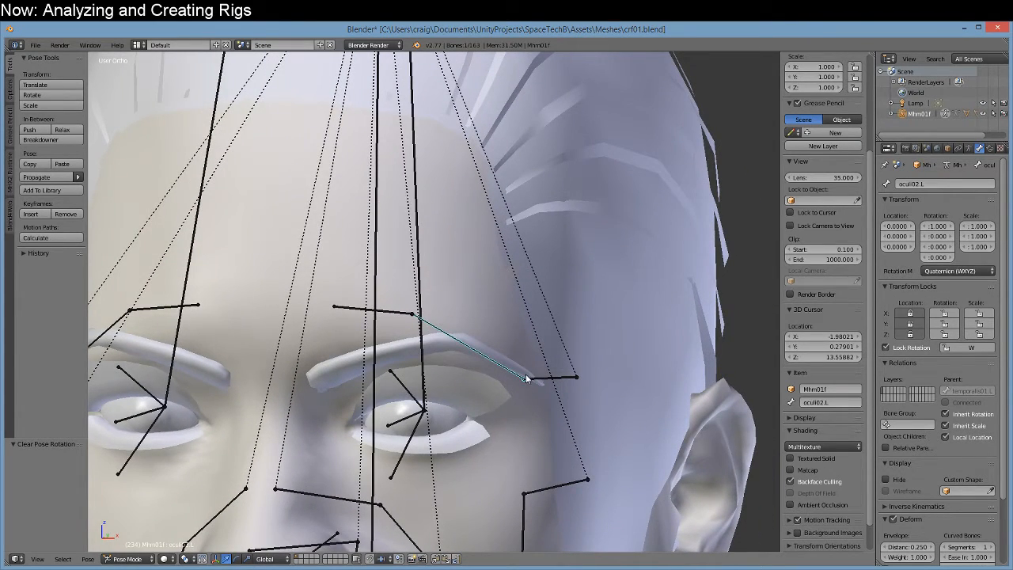
pyautogui.press('r')
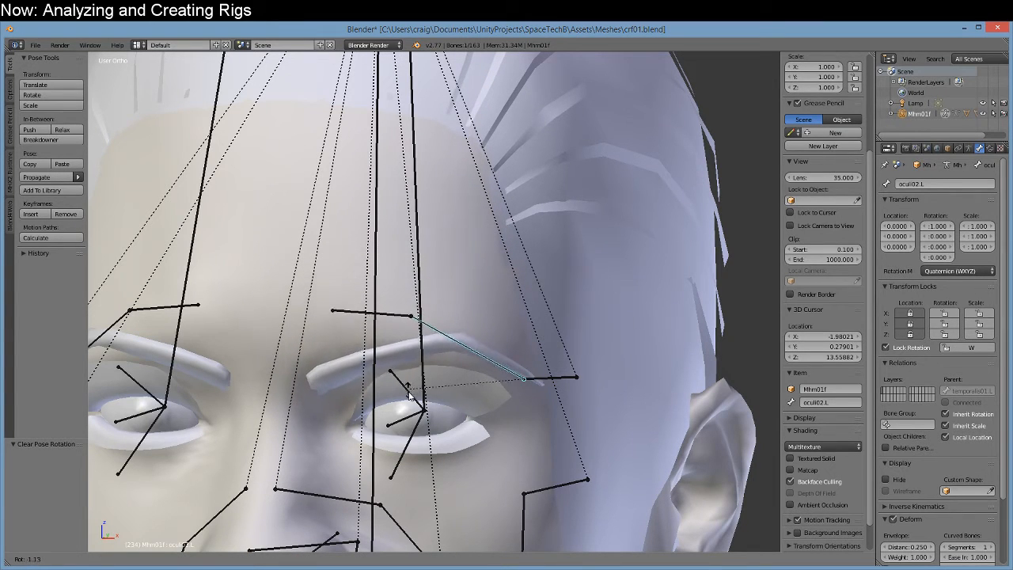
pyautogui.click(409, 394)
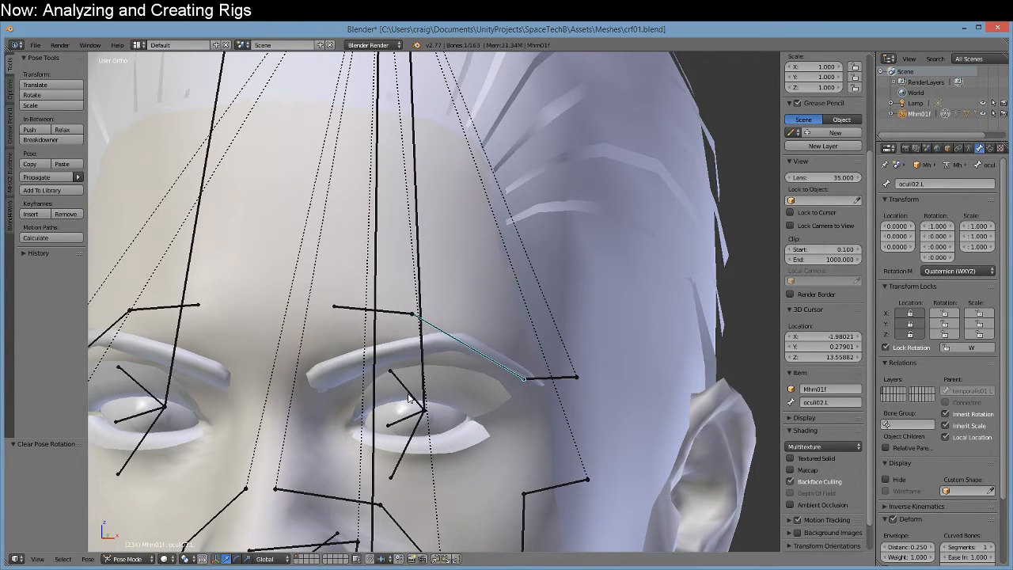
# Try rotating the temporalis01.L bone at the outer end of the left eyebrow.
pyautogui.rightClick(562, 383)
pyautogui.moveTo(543, 450); pyautogui.dragTo(515, 446, button='middle')
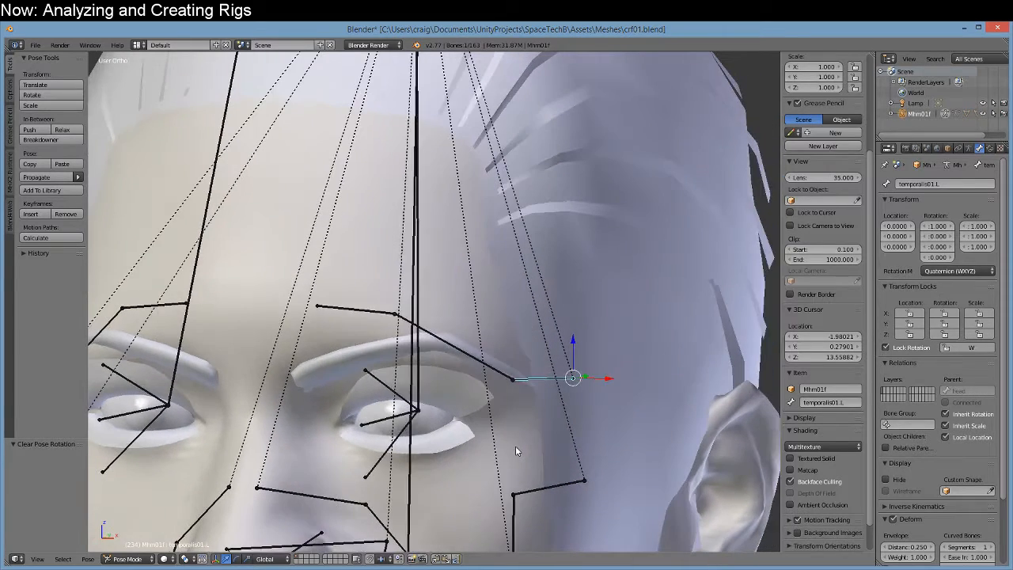
pyautogui.press('r')
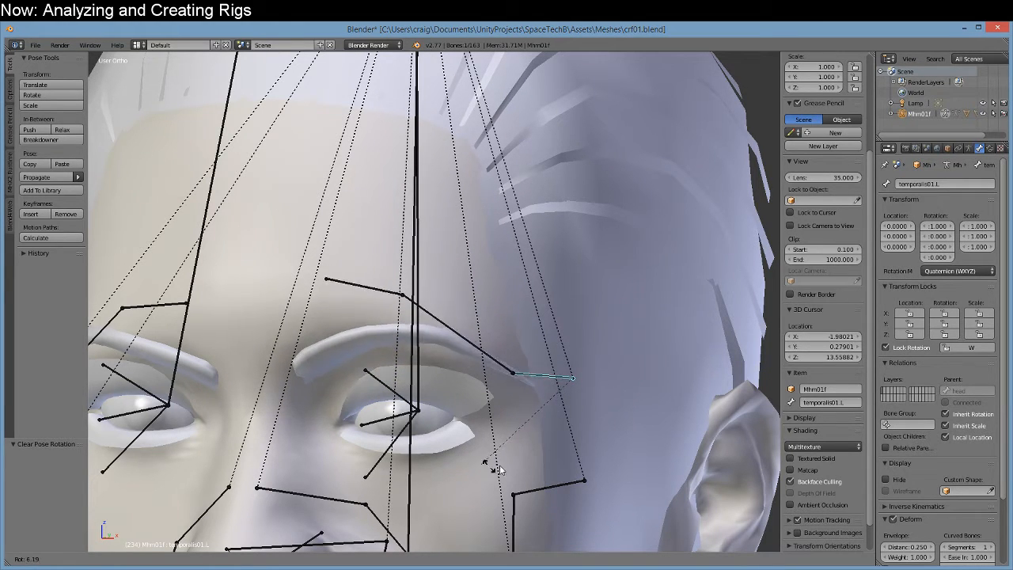
pyautogui.press('Escape')
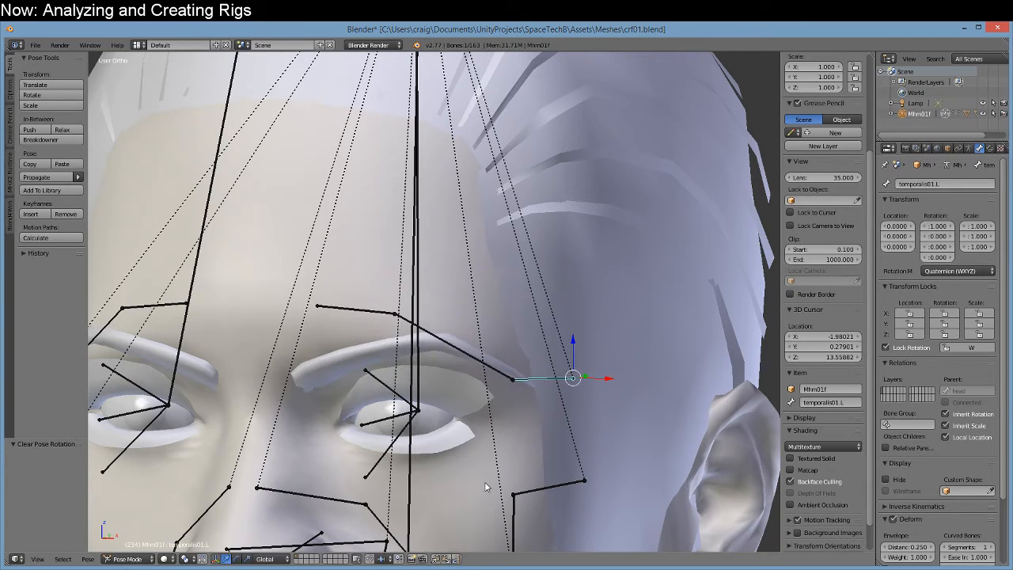
# Rotate the temporalis02.L bone at the outer cheek about 11.1° around the global Z axis.
pyautogui.scroll(-4, 433, 472)
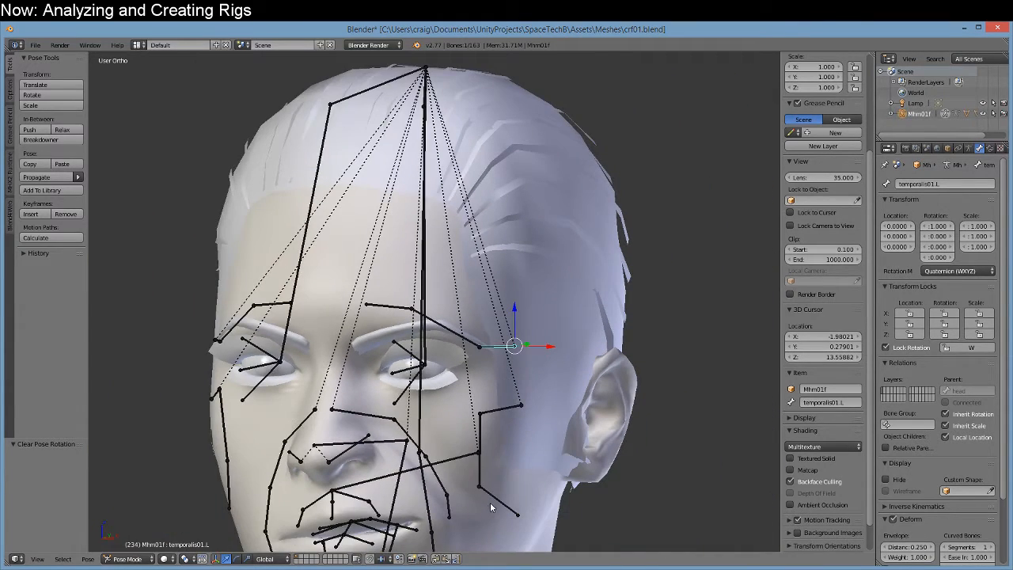
pyautogui.scroll(2, 493, 451)
pyautogui.keyDown('shift'); pyautogui.moveTo(494, 451); pyautogui.dragTo(504, 470, button='middle'); pyautogui.keyUp('shift')
pyautogui.rightClick(522, 363)
pyautogui.press('r')
pyautogui.press('z')
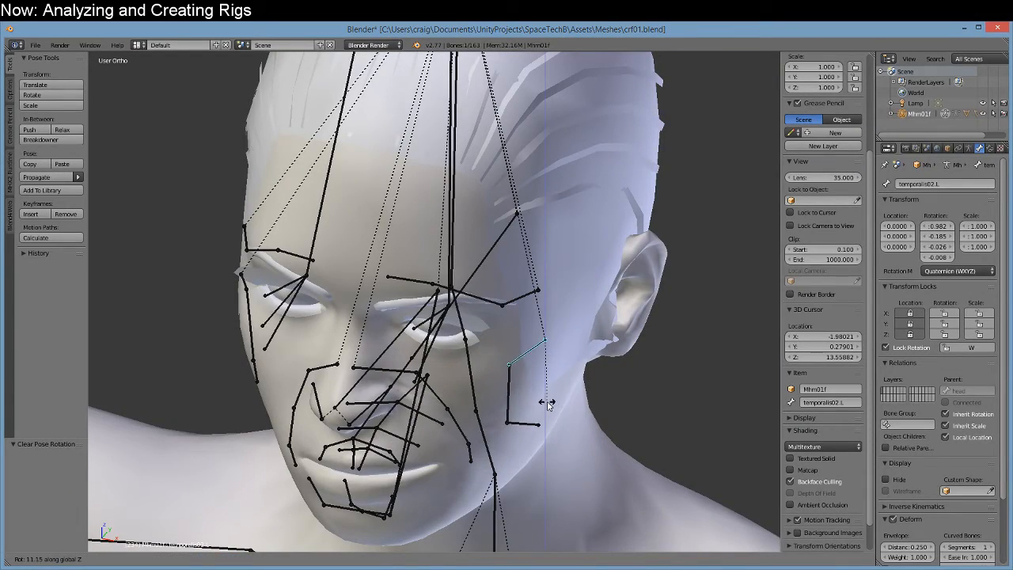
pyautogui.click(546, 404)
pyautogui.moveTo(542, 411); pyautogui.dragTo(524, 372, button='middle')
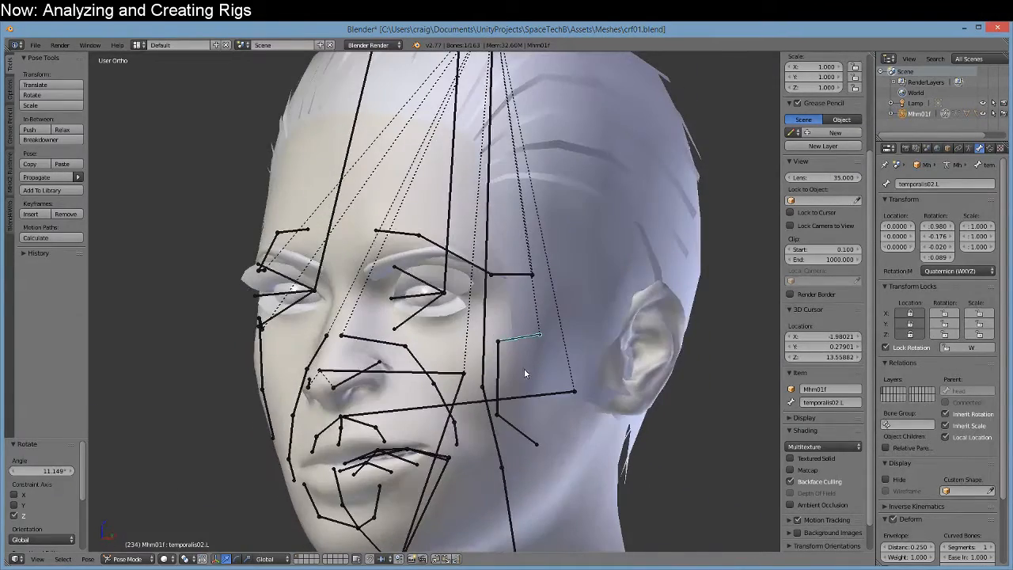
# Try scaling up the risorius03.L bone on the lower cheek to about 1.6, and undo the scaling.
pyautogui.moveTo(524, 435); pyautogui.dragTo(518, 340, button='middle')
pyautogui.rightClick(518, 340)
pyautogui.press('s')
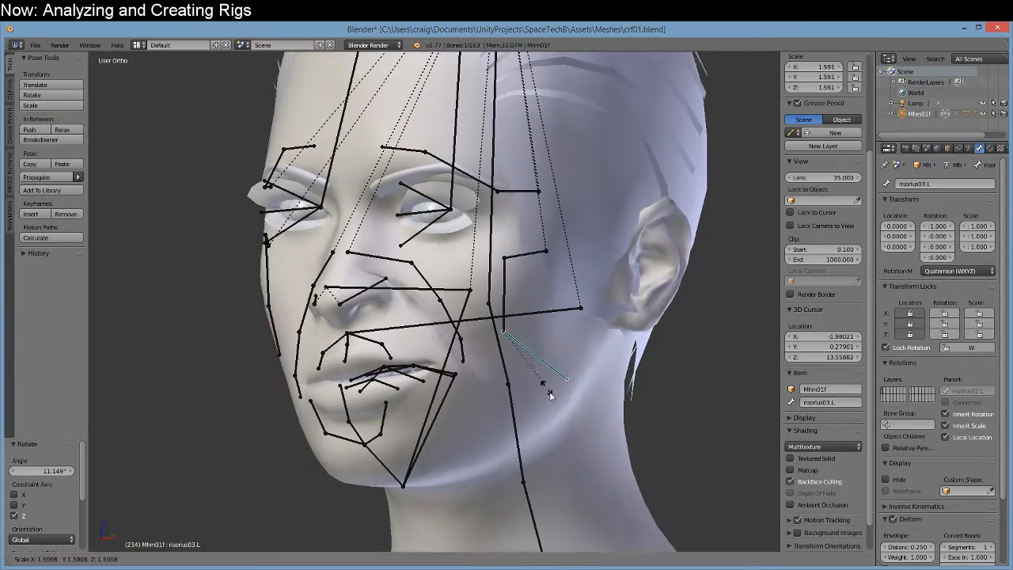
pyautogui.click(552, 404)
pyautogui.moveTo(552, 404); pyautogui.dragTo(582, 408, button='middle')
pyautogui.hotkey('ctrl', 'z')
# Try swinging the oculi01.L inner eyebrow bone through a wide rotation in close-up.
pyautogui.rightClick(535, 257)
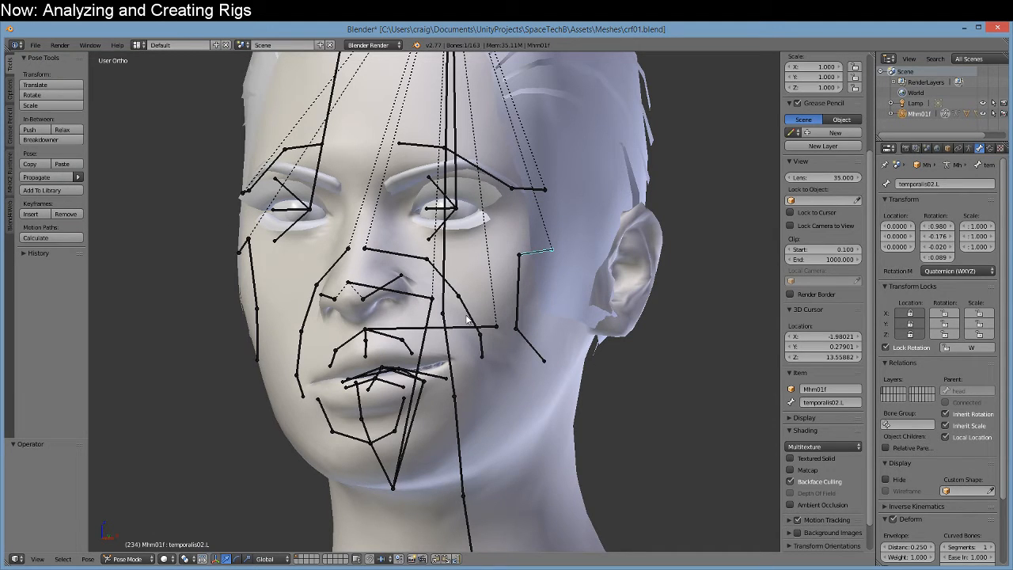
pyautogui.scroll(5, 499, 280)
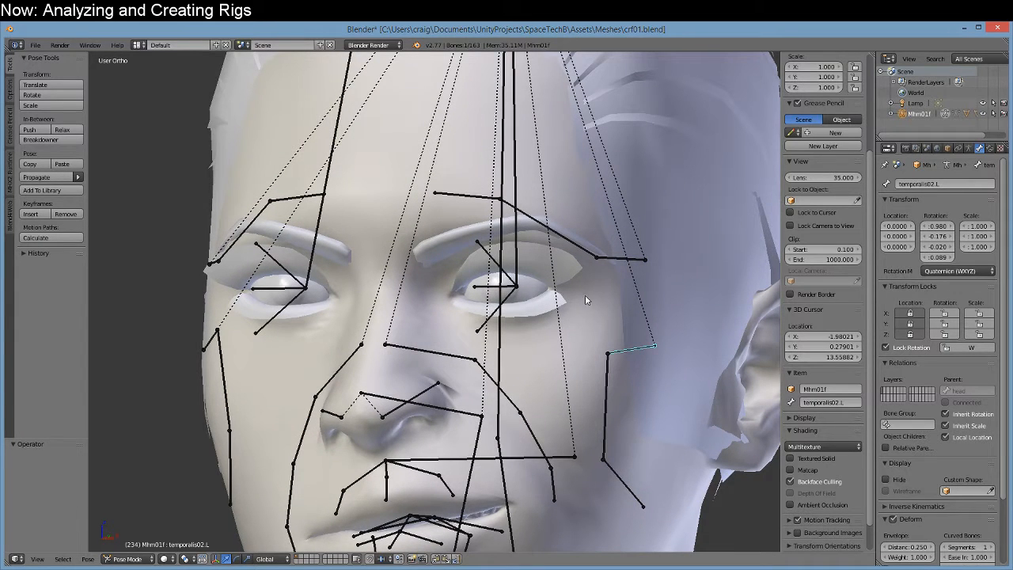
pyautogui.scroll(6, 585, 298)
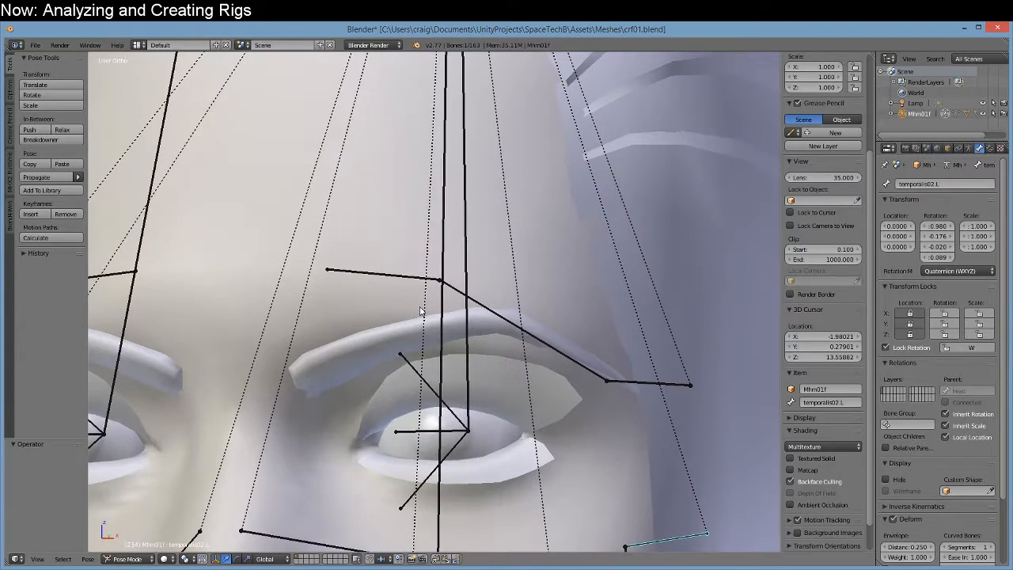
pyautogui.click(400, 275)
pyautogui.rightClick(400, 276)
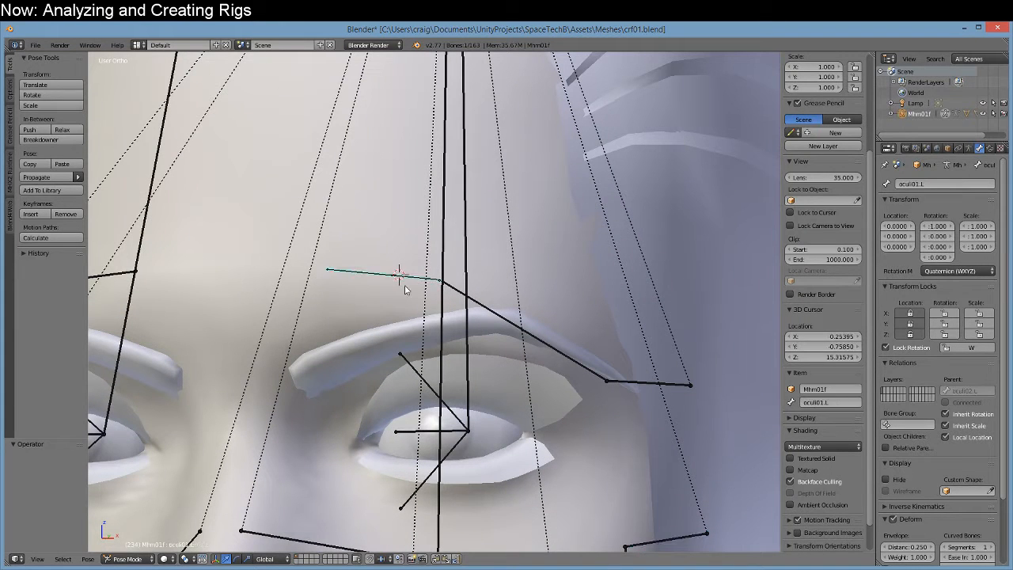
pyautogui.press('r')
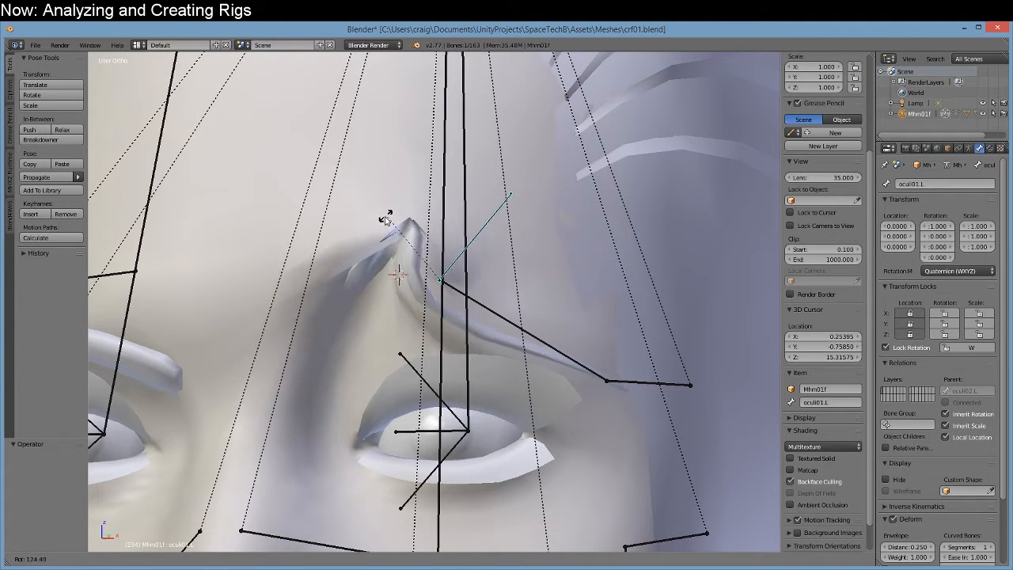
pyautogui.click(418, 372)
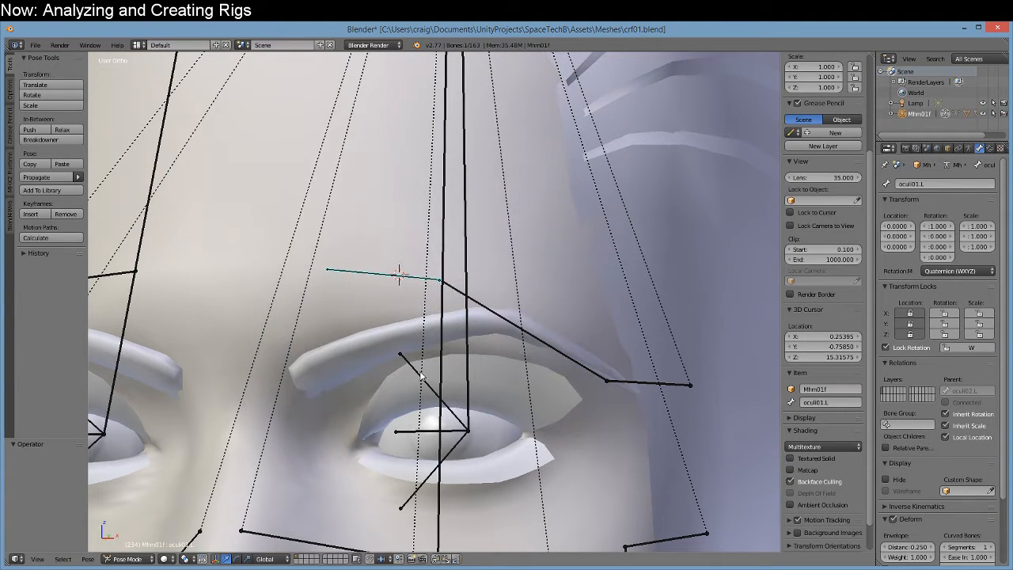
# Try raising the whole left eyebrow by rotating the temporalis01.L bone, and cancel the rotation.
pyautogui.rightClick(633, 382)
pyautogui.press('r')
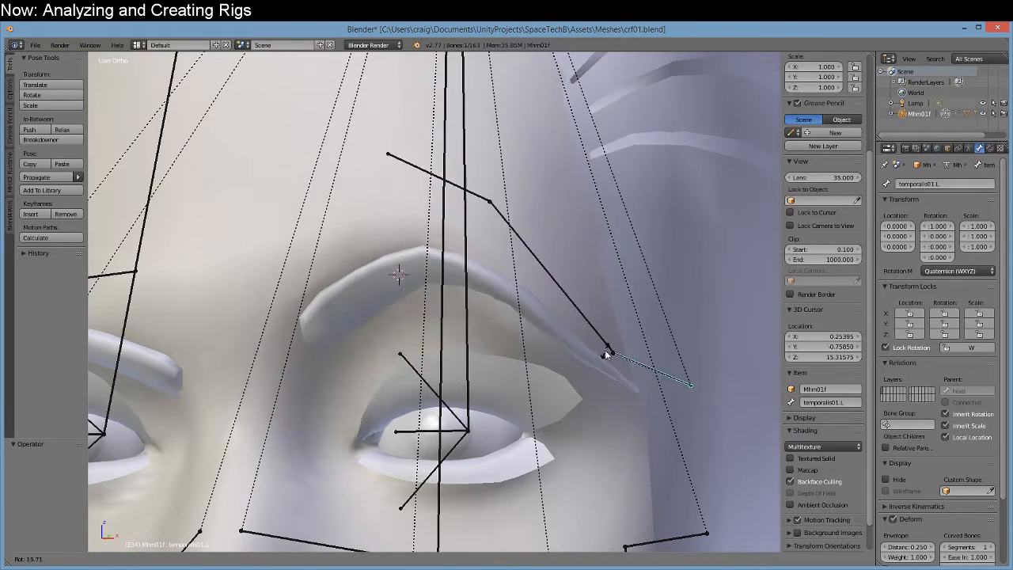
pyautogui.rightClick(605, 352)
pyautogui.scroll(-3, 515, 421)
pyautogui.scroll(-5, 500, 428)
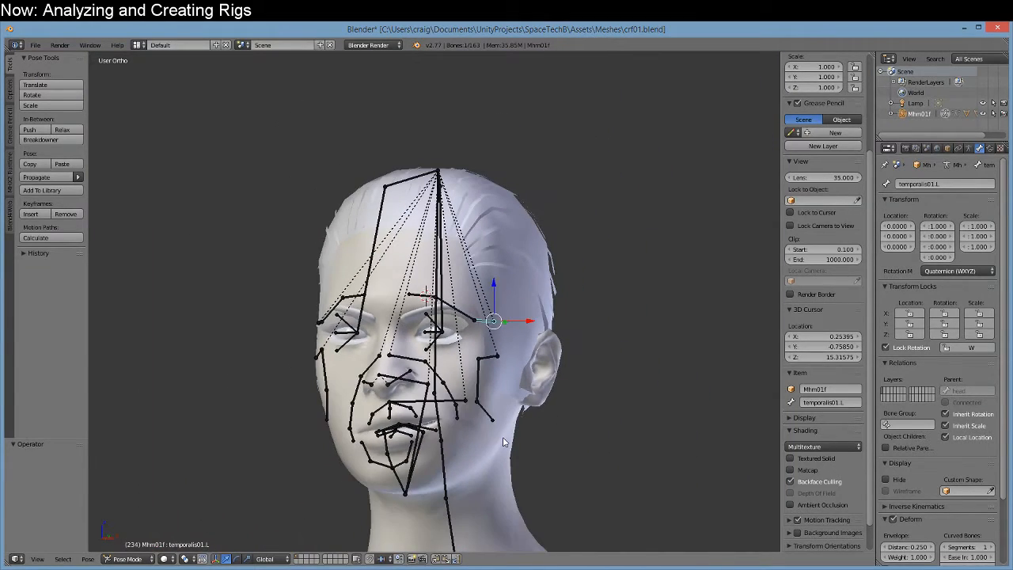
pyautogui.keyDown('shift'); pyautogui.moveTo(509, 444); pyautogui.dragTo(511, 446, button='middle'); pyautogui.keyUp('shift')
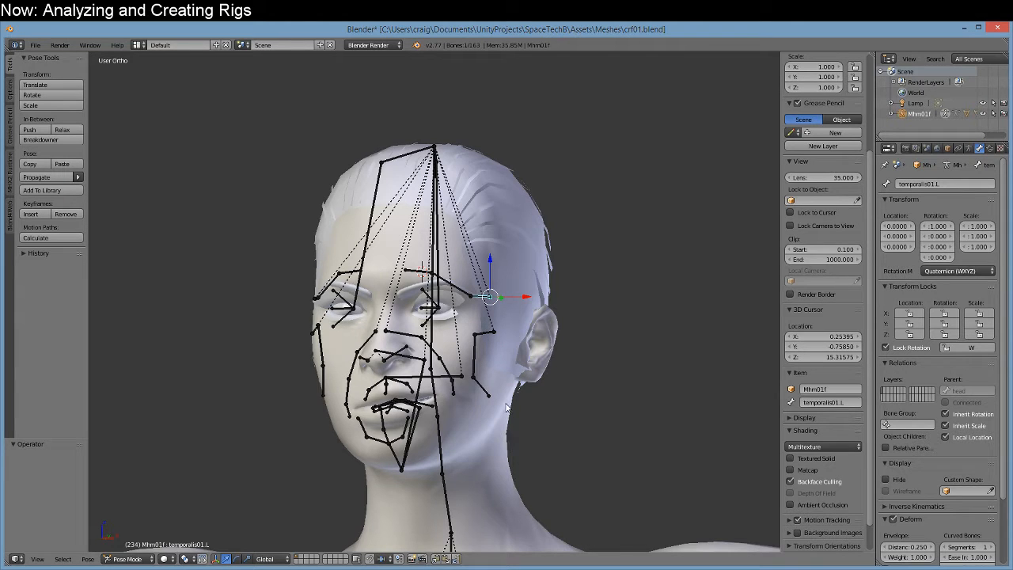
# Select the special05.L bone above the left eye and unlock its location on the X, Y and Z axes.
pyautogui.scroll(6, 467, 301)
pyautogui.rightClick(451, 280)
pyautogui.scroll(-2, 453, 284)
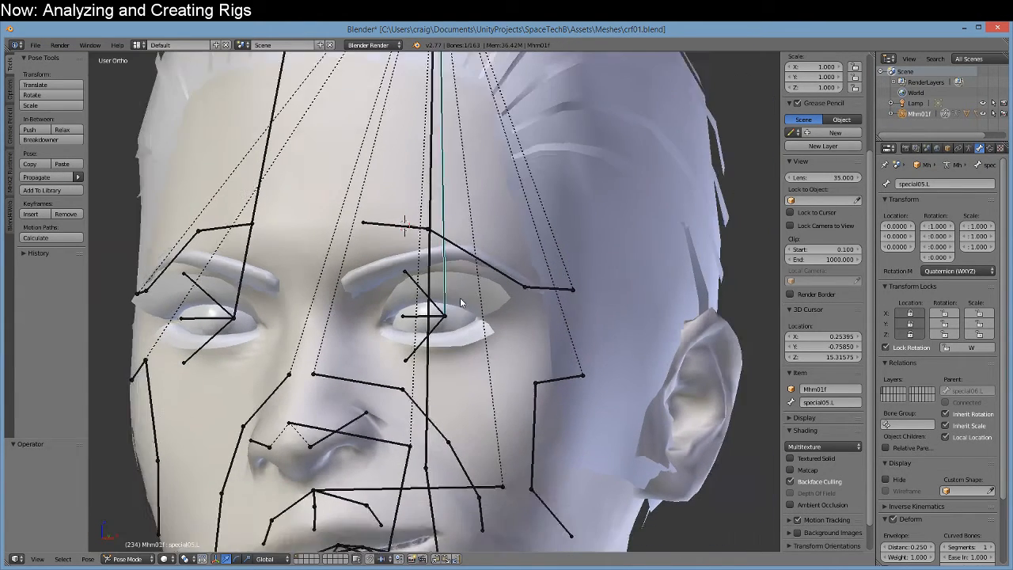
pyautogui.moveTo(469, 321); pyautogui.dragTo(525, 347, button='middle')
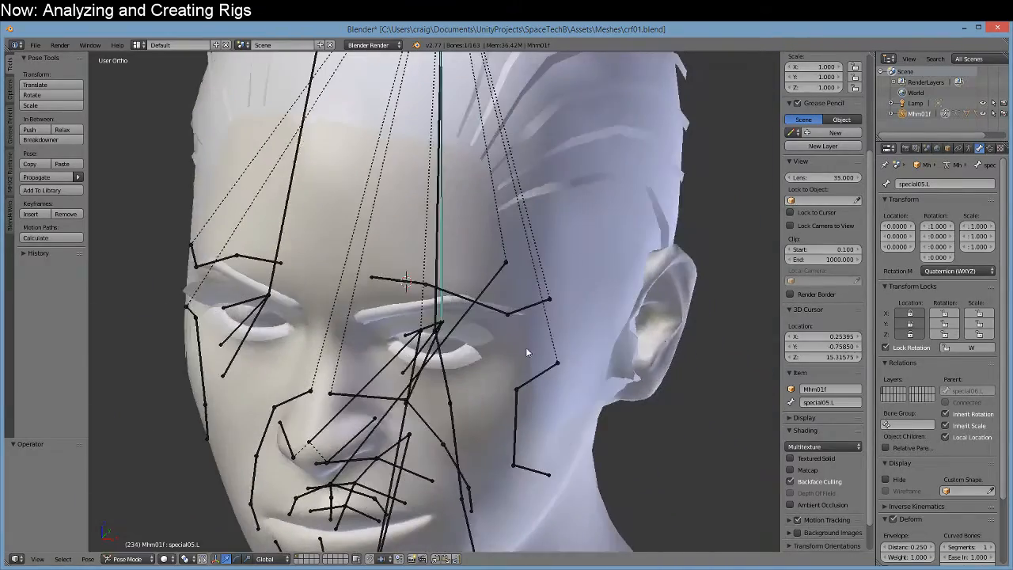
pyautogui.click(909, 313)
pyautogui.click(909, 324)
pyautogui.click(908, 333)
# Try nudging the unlocked special05.L bone up and down along the global Z axis, and undo the move.
pyautogui.moveTo(560, 292); pyautogui.dragTo(450, 190, button='middle')
pyautogui.scroll(-2, 501, 262)
pyautogui.scroll(3, 450, 191)
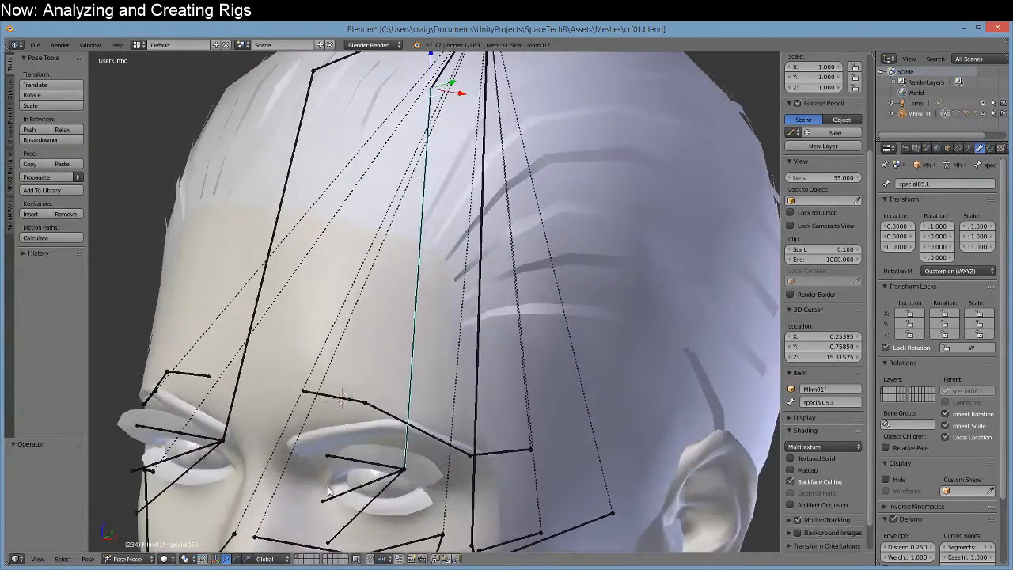
pyautogui.keyDown('shift'); pyautogui.moveTo(431, 437); pyautogui.dragTo(439, 422, button='middle'); pyautogui.keyUp('shift')
pyautogui.scroll(-1, 439, 420)
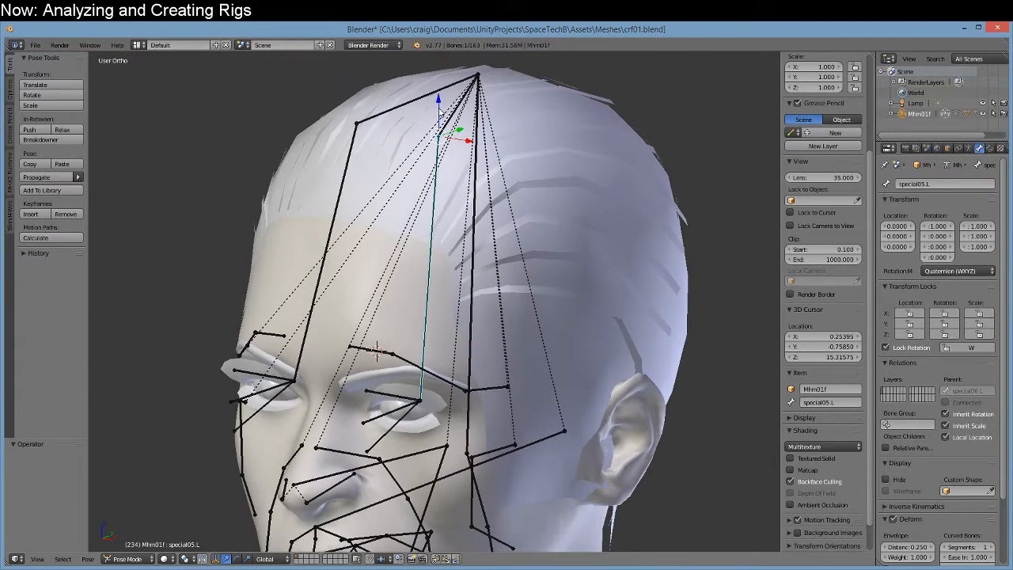
pyautogui.moveTo(438, 101); pyautogui.dragTo(441, 111)
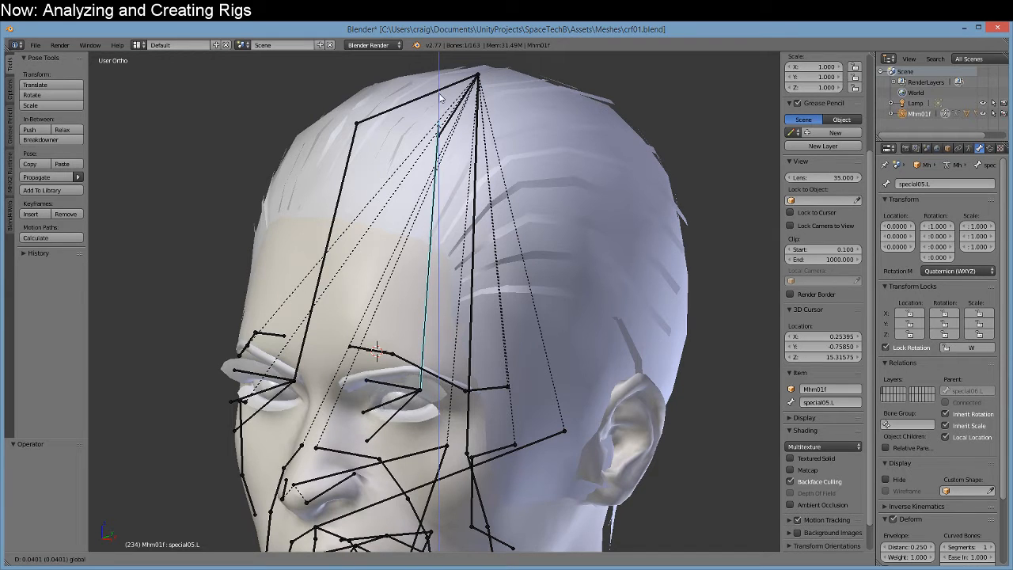
pyautogui.moveTo(441, 102); pyautogui.dragTo(442, 104)
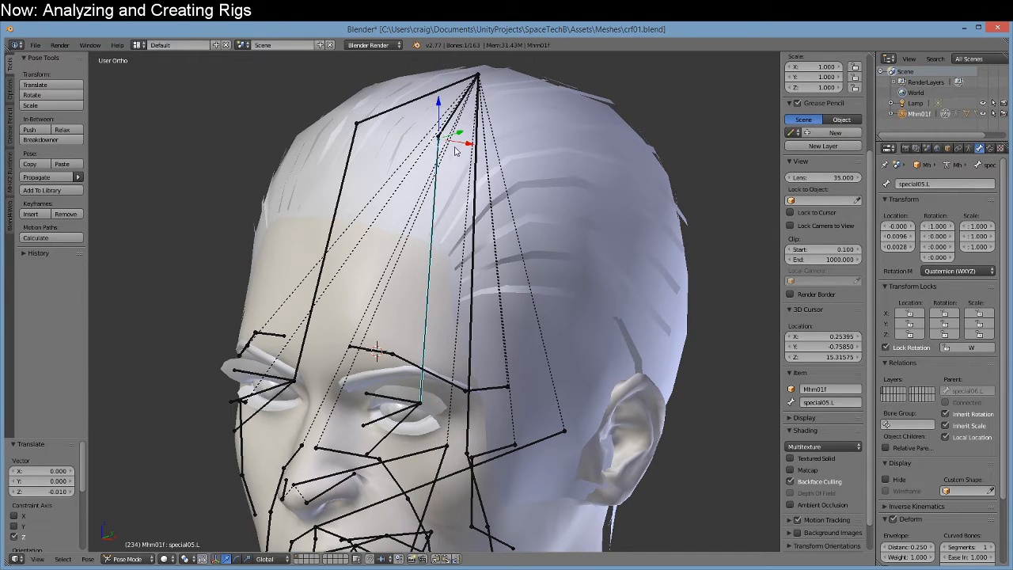
pyautogui.hotkey('ctrl', 'z')
# Try shifting the special05.L bone about -0.041 along the global X axis, and undo the shift.
pyautogui.moveTo(470, 144)
pyautogui.mouseDown()
pyautogui.moveTo(479, 143)
pyautogui.moveTo(462, 131)
pyautogui.moveTo(489, 148)
pyautogui.moveTo(464, 140)
pyautogui.mouseUp()
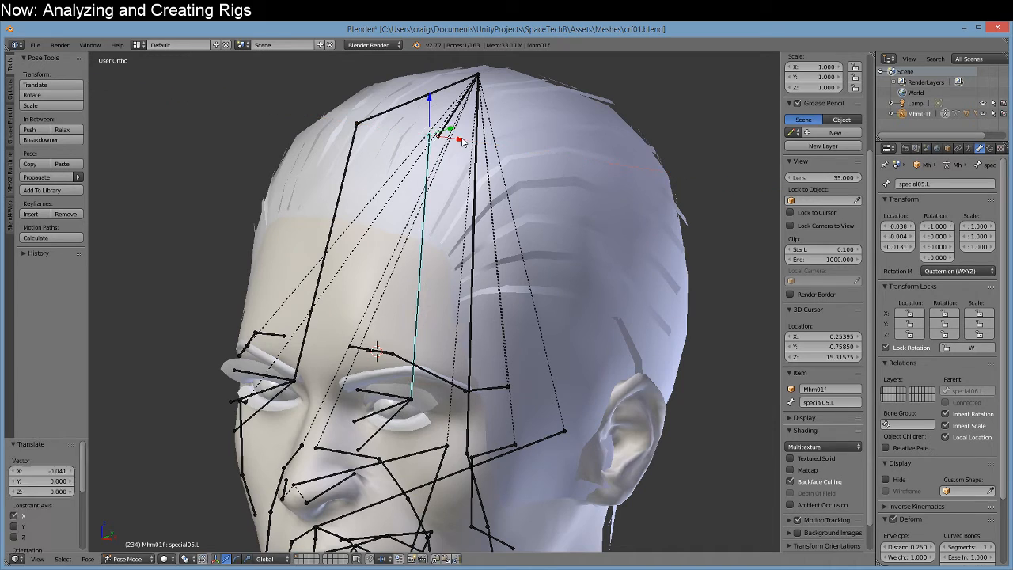
pyautogui.moveTo(549, 226); pyautogui.dragTo(482, 214, button='middle')
pyautogui.moveTo(511, 156); pyautogui.dragTo(515, 179)
pyautogui.click(515, 179)
pyautogui.moveTo(412, 296); pyautogui.dragTo(490, 363, button='middle')
pyautogui.hotkey('ctrl', 'z')
# Compare the head from several angles, try pulling special05.L upward along Z, and undo the change.
pyautogui.scroll(-4, 489, 363)
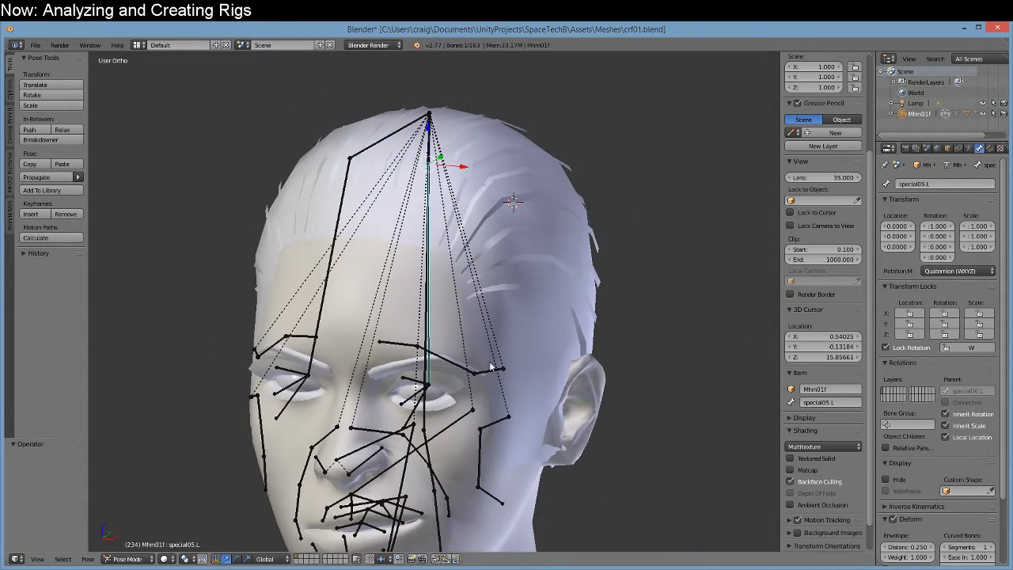
pyautogui.moveTo(565, 437); pyautogui.dragTo(529, 440, button='middle')
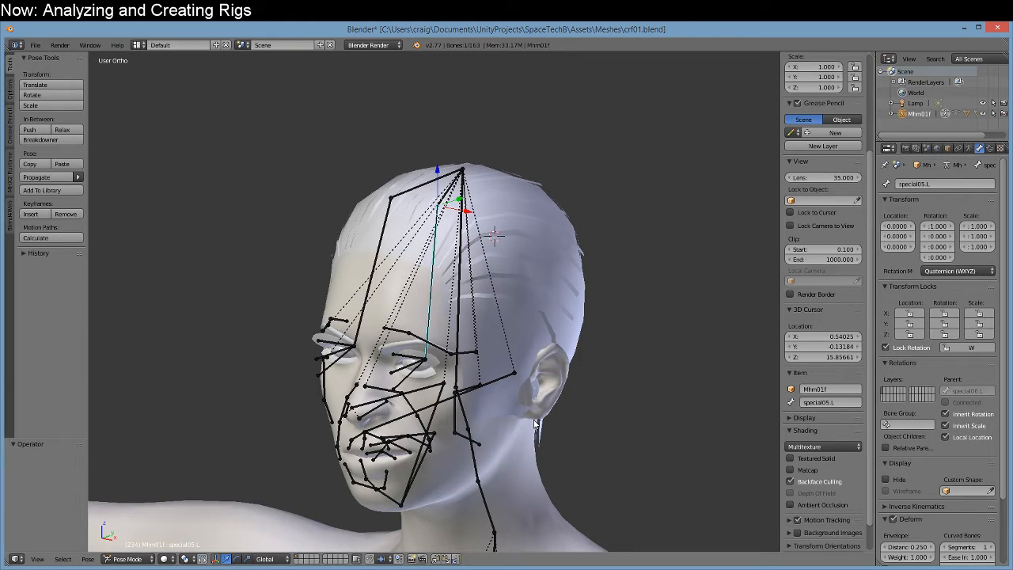
pyautogui.moveTo(505, 437); pyautogui.dragTo(537, 475, button='middle')
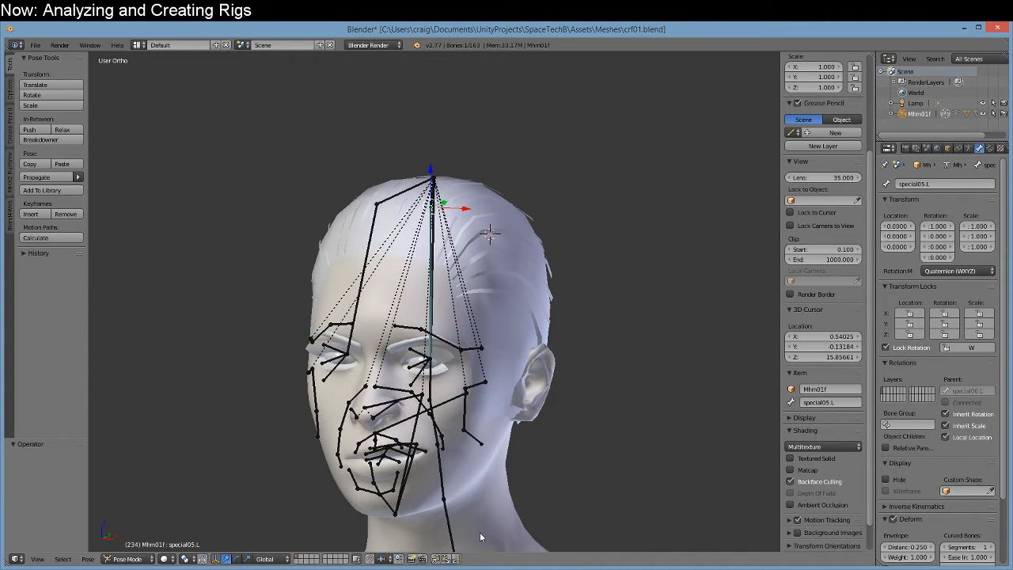
pyautogui.moveTo(478, 511); pyautogui.dragTo(405, 476, button='middle')
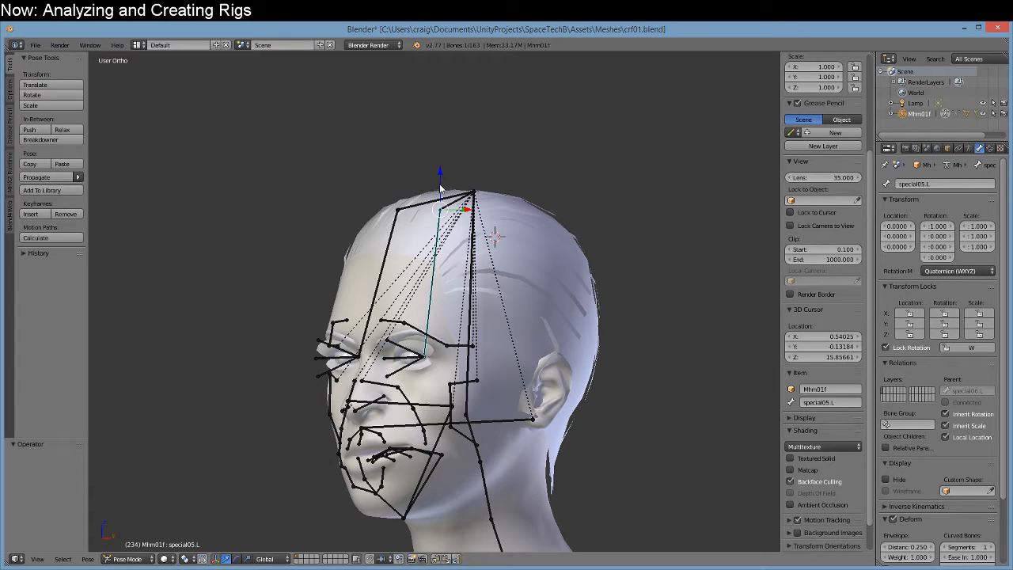
pyautogui.moveTo(440, 185); pyautogui.dragTo(452, 166)
pyautogui.hotkey('ctrl', 'z')
# Select the Female_generic body mesh at the side of the neck.
pyautogui.moveTo(424, 401); pyautogui.dragTo(459, 426, button='middle')
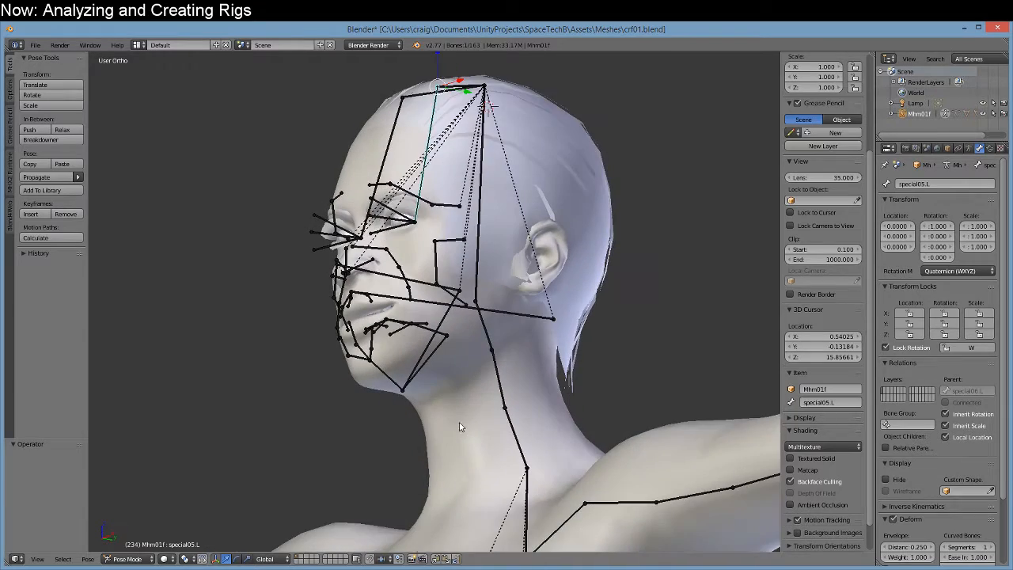
pyautogui.scroll(2, 493, 386)
pyautogui.keyDown('shift'); pyautogui.moveTo(485, 379); pyautogui.dragTo(499, 434, button='middle'); pyautogui.keyUp('shift')
pyautogui.rightClick(499, 433)
pyautogui.scroll(2, 499, 435)
pyautogui.click(497, 435)
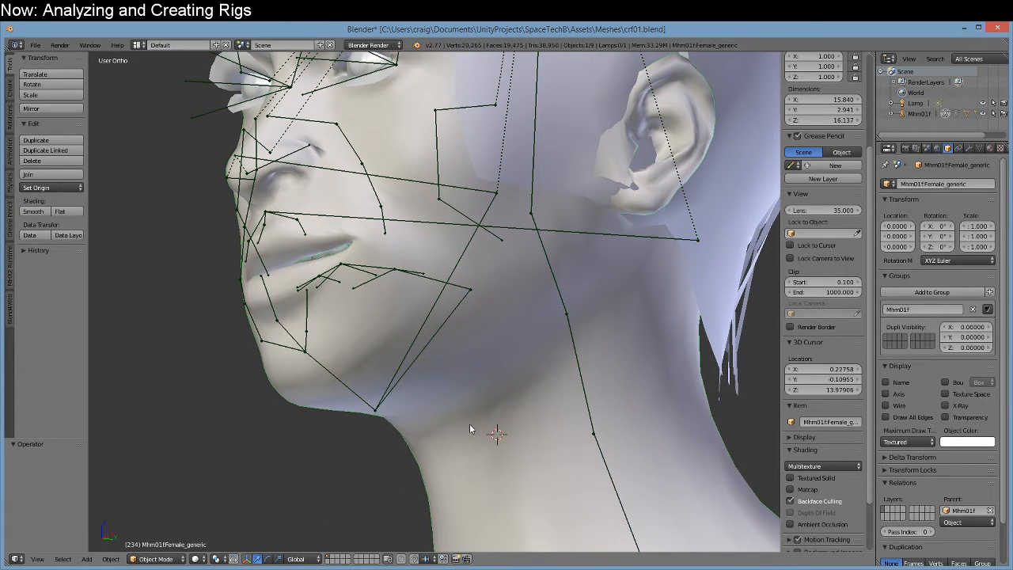
# Examine how the jaw, neck and collarbone bones sit inside the body mesh from several angles and distances.
pyautogui.scroll(-2, 469, 426)
pyautogui.scroll(-3, 470, 420)
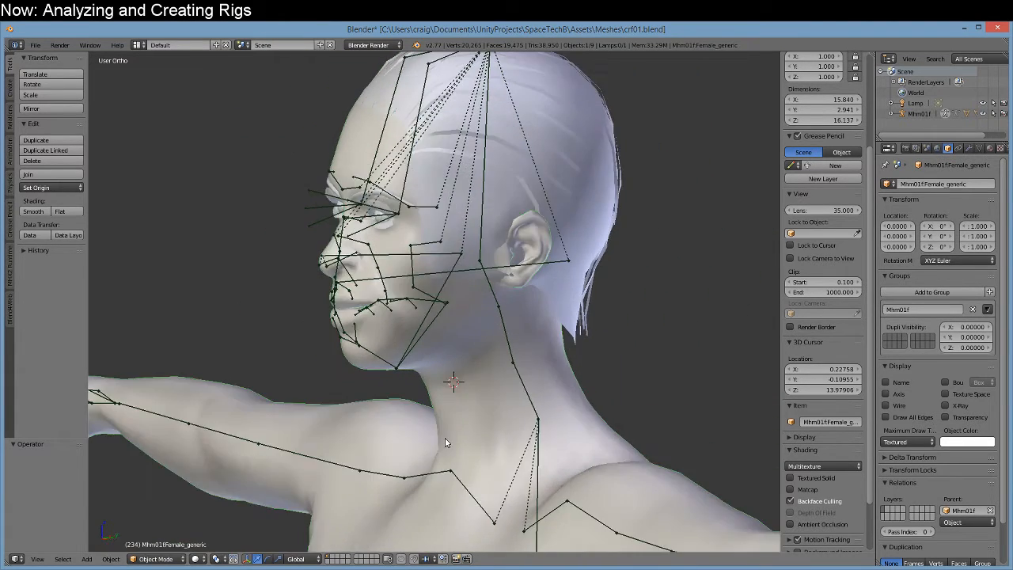
pyautogui.moveTo(445, 437); pyautogui.dragTo(465, 433, button='middle')
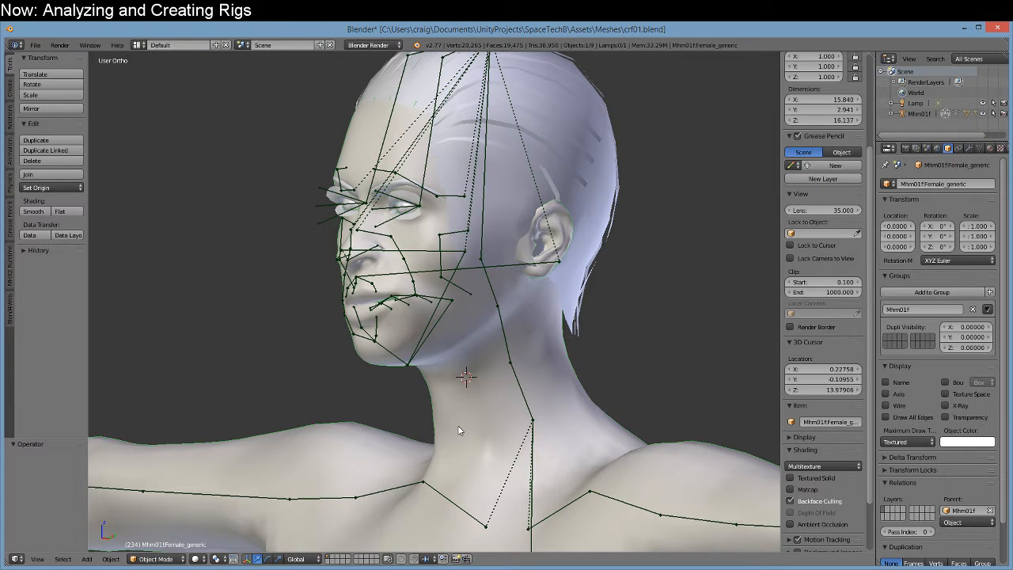
pyautogui.moveTo(457, 425); pyautogui.dragTo(421, 343, button='middle')
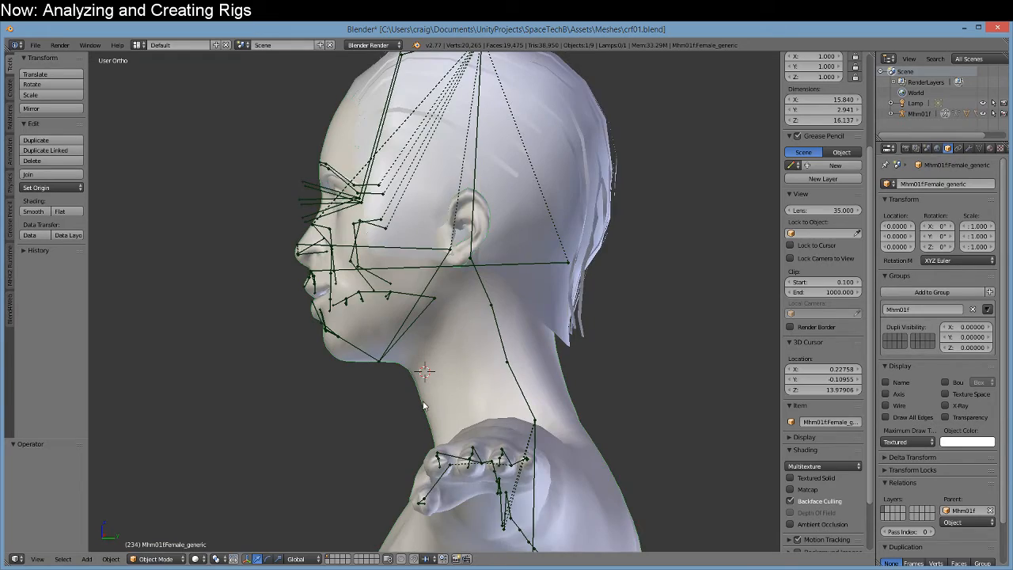
pyautogui.moveTo(424, 405); pyautogui.dragTo(504, 357, button='middle')
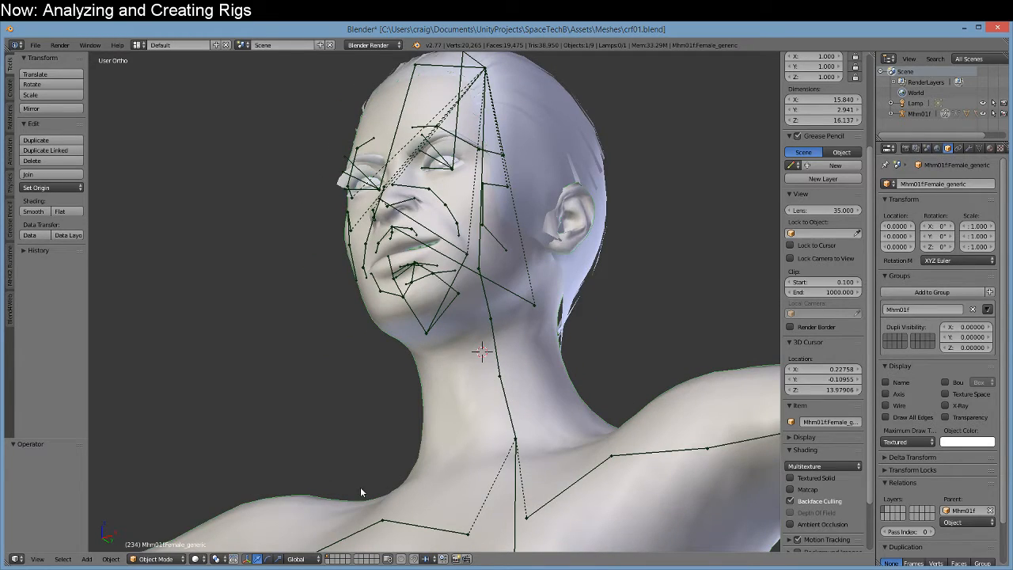
pyautogui.moveTo(543, 427); pyautogui.dragTo(524, 445, button='middle')
pyautogui.scroll(7, 525, 445)
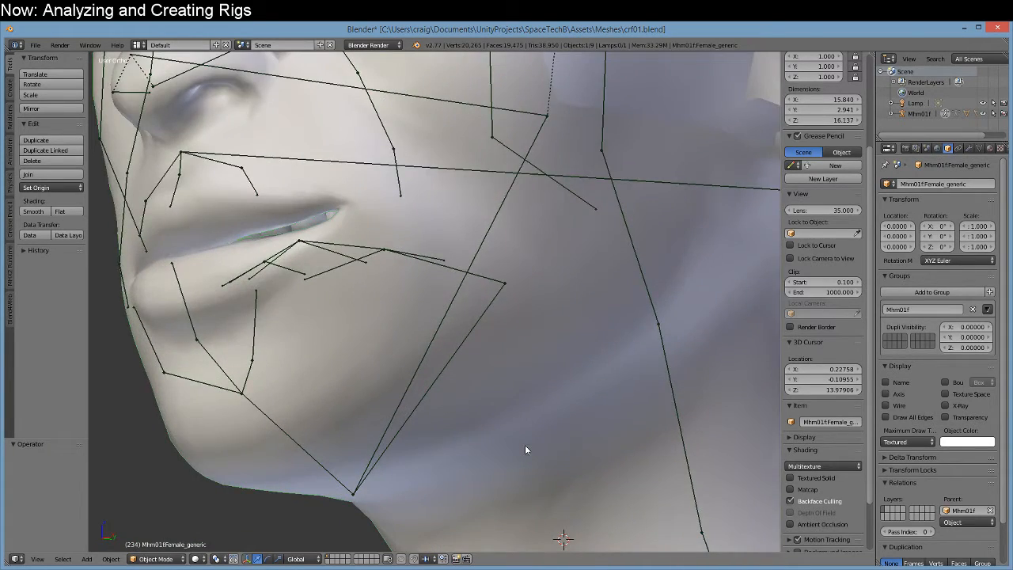
pyautogui.scroll(-7, 524, 445)
pyautogui.scroll(-1, 602, 420)
pyautogui.keyDown('shift'); pyautogui.moveTo(635, 449); pyautogui.dragTo(552, 349, button='middle'); pyautogui.keyUp('shift')
pyautogui.scroll(6, 552, 353)
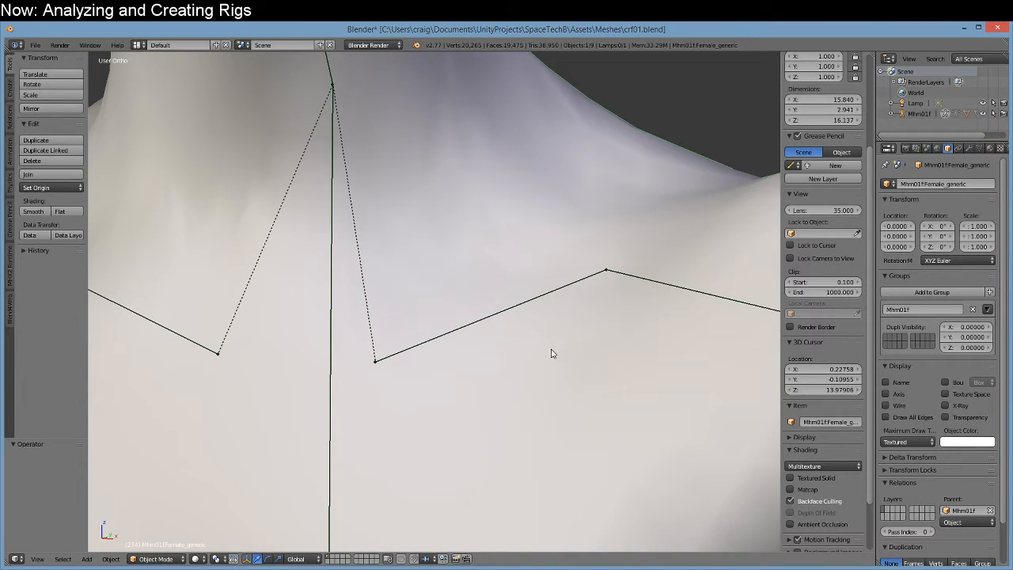
pyautogui.scroll(-7, 552, 353)
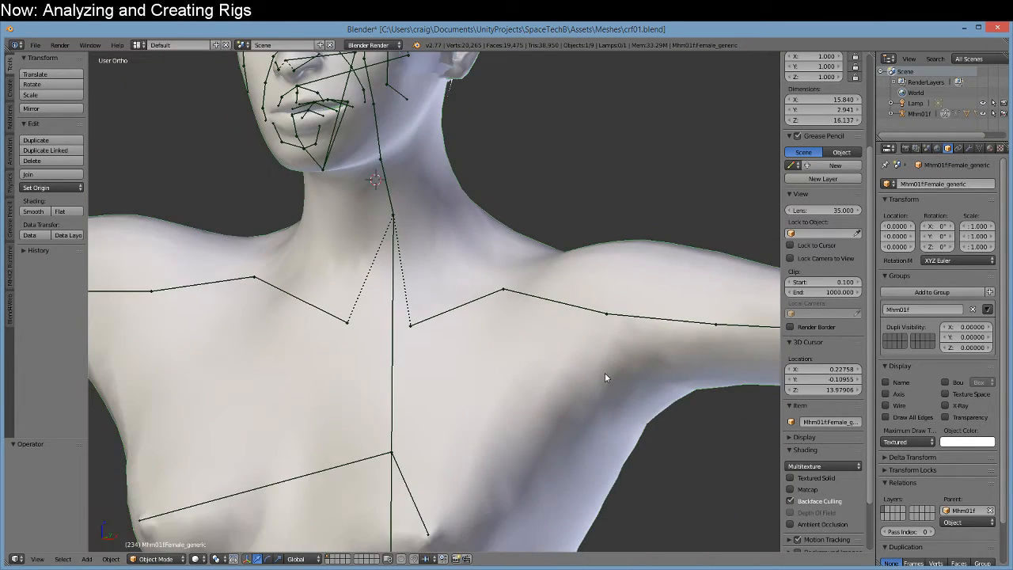
# Open the armature for bone editing and select the outer end joint of shoulder01.L in front view.
pyautogui.keyDown('shift'); pyautogui.moveTo(606, 378); pyautogui.dragTo(522, 393, button='middle'); pyautogui.keyUp('shift')
pyautogui.rightClick(452, 341)
pyautogui.press('Tab')
pyautogui.rightClick(444, 342)
pyautogui.scroll(7, 522, 393)
pyautogui.press('KP_1')
pyautogui.scroll(-2, 522, 391)
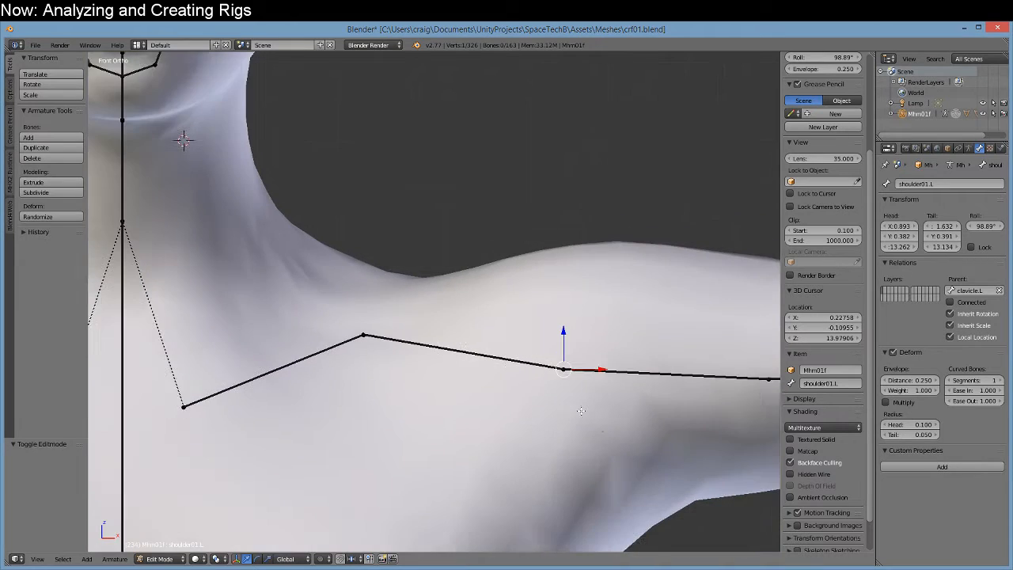
# Extrude a short upward bone from the left shoulder joint, about 0.102 in X and 0.303 in Z, and disconnect it from its parent.
pyautogui.keyDown('shift'); pyautogui.moveTo(575, 429); pyautogui.dragTo(383, 440, button='middle'); pyautogui.keyUp('shift')
pyautogui.press('e')
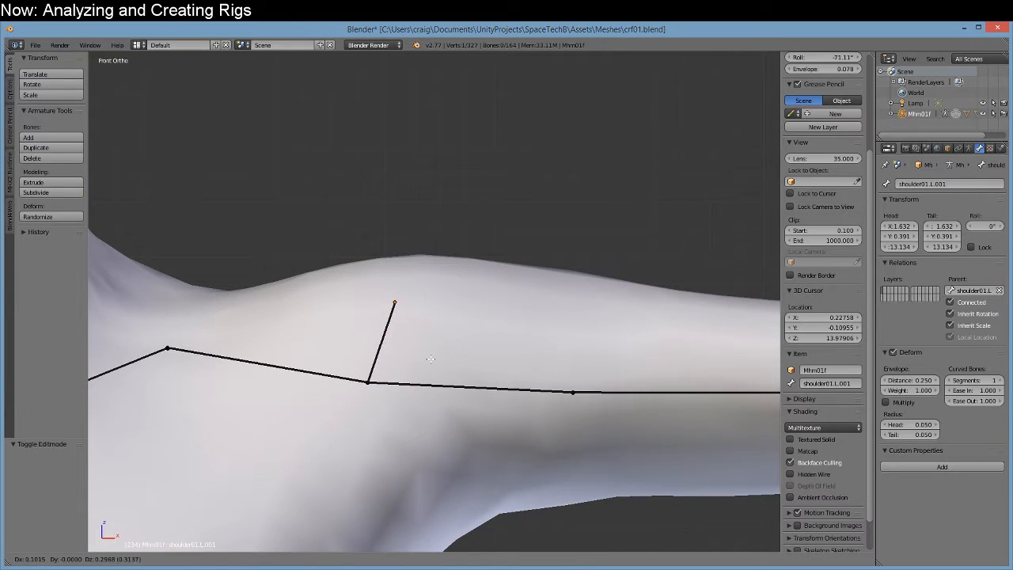
pyautogui.click(430, 356)
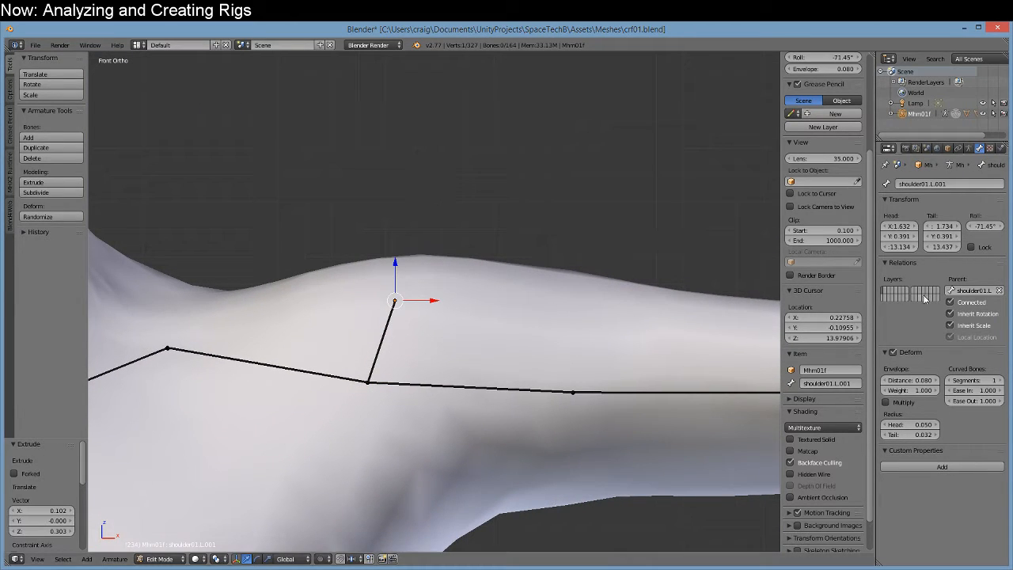
pyautogui.click(951, 302)
# Pose the left arm downward by rotating the upperarm01.L bone about -54° in back view.
pyautogui.hotkey('ctrl', 'Tab')
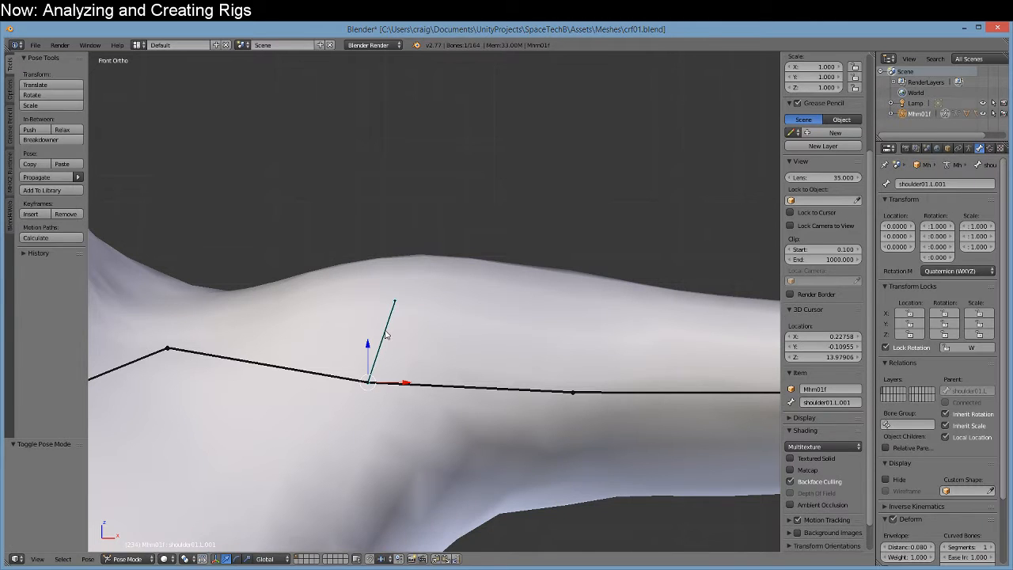
pyautogui.scroll(-3, 644, 388)
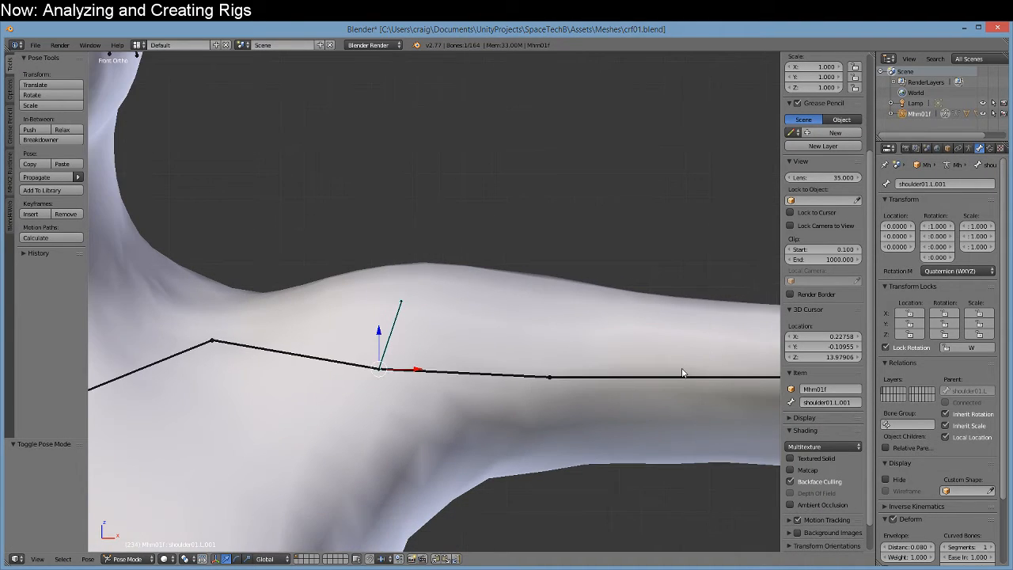
pyautogui.keyDown('shift'); pyautogui.moveTo(478, 388); pyautogui.dragTo(475, 415, button='middle'); pyautogui.keyUp('shift')
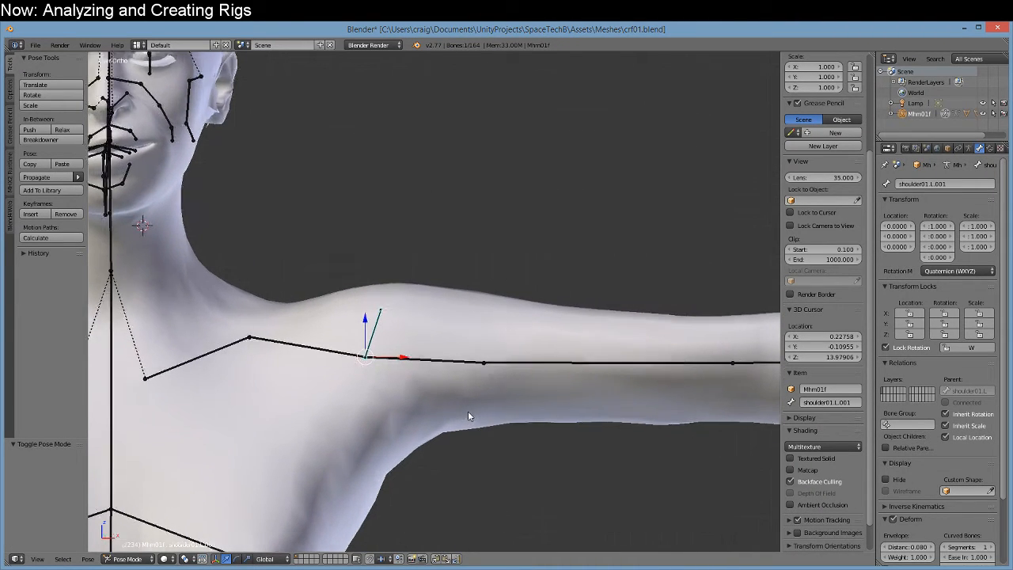
pyautogui.rightClick(442, 368)
pyautogui.press('KP_Decimal')
pyautogui.press('KP_3')
pyautogui.press('ctrl+KP_1')
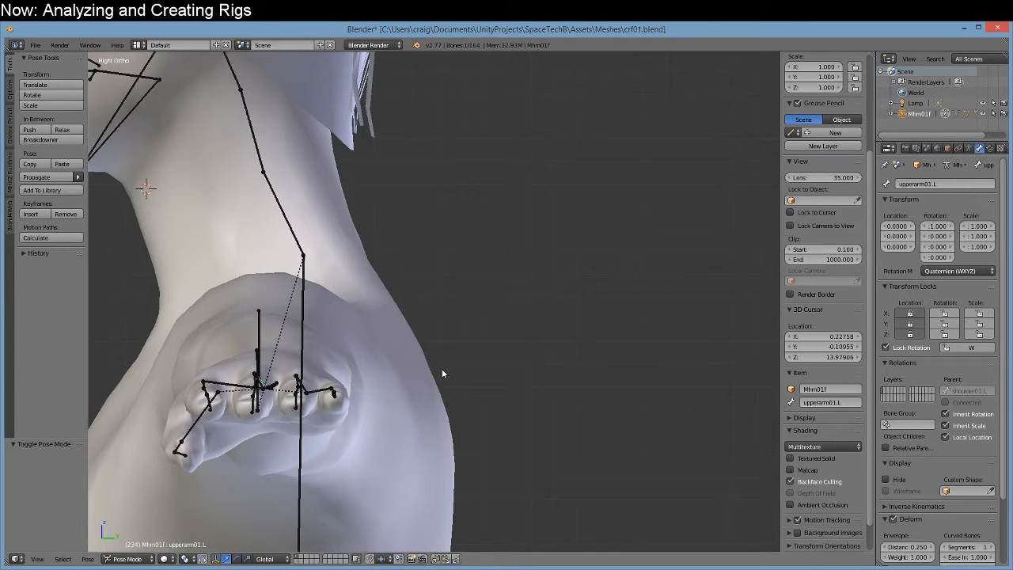
pyautogui.scroll(-3, 462, 384)
pyautogui.press('r')
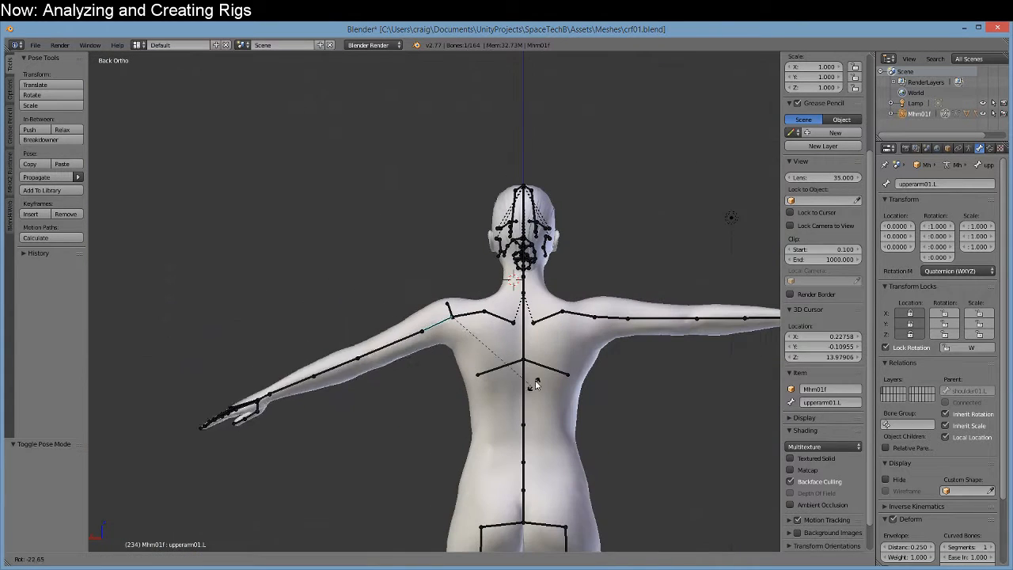
pyautogui.click(535, 335)
# Lower the left shoulder by rotating the shoulder01.L bone about -29.5° and inspect the shoulder deformation around the new bone.
pyautogui.rightClick(467, 316)
pyautogui.press('r')
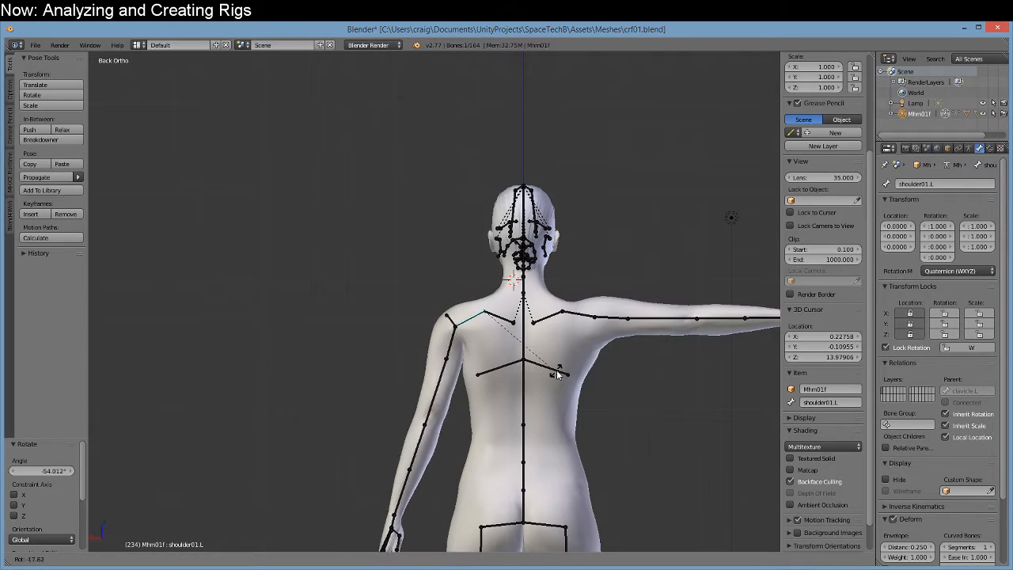
pyautogui.click(588, 371)
pyautogui.moveTo(588, 371); pyautogui.dragTo(683, 410, button='middle')
pyautogui.scroll(4, 438, 328)
pyautogui.keyDown('shift'); pyautogui.moveTo(409, 376); pyautogui.dragTo(459, 316, button='middle'); pyautogui.keyUp('shift')
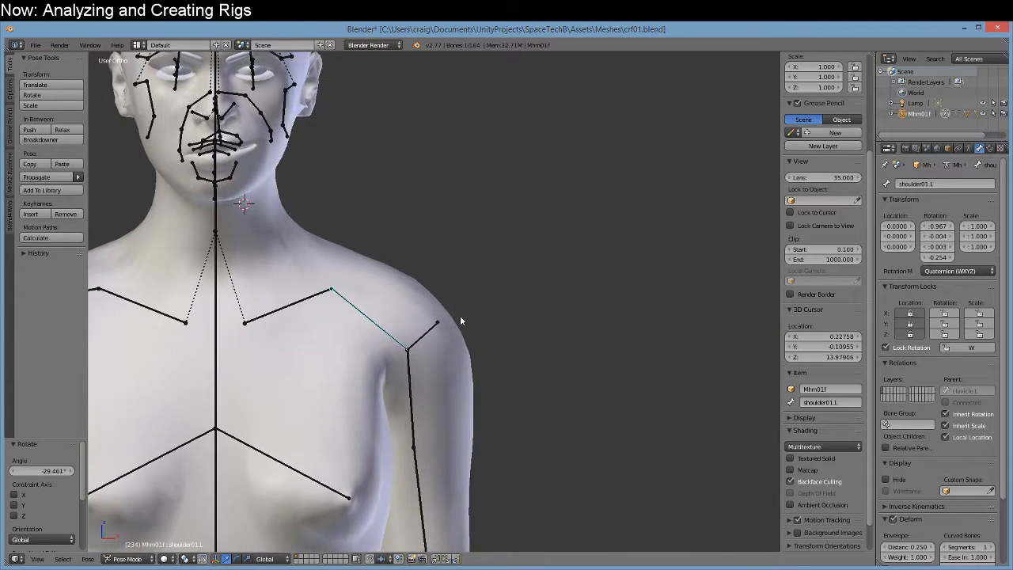
pyautogui.scroll(3, 461, 319)
pyautogui.keyDown('shift'); pyautogui.moveTo(467, 422); pyautogui.dragTo(505, 415, button='middle'); pyautogui.keyUp('shift')
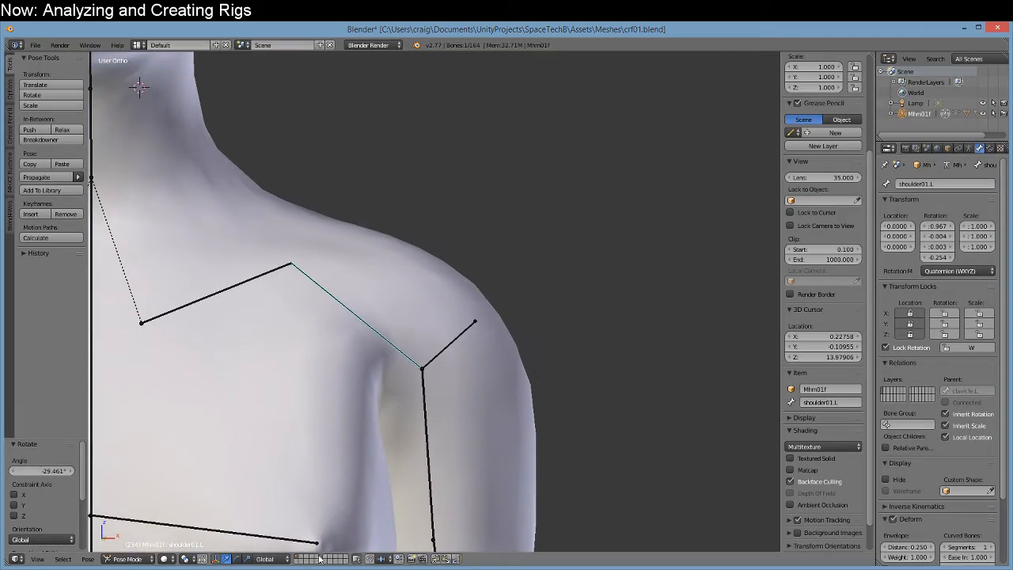
# Switch to the UMA_Blender.blend window and view the UMA_Female rig's head and shoulders.
pyautogui.click(186, 539)
pyautogui.scroll(-3, 332, 463)
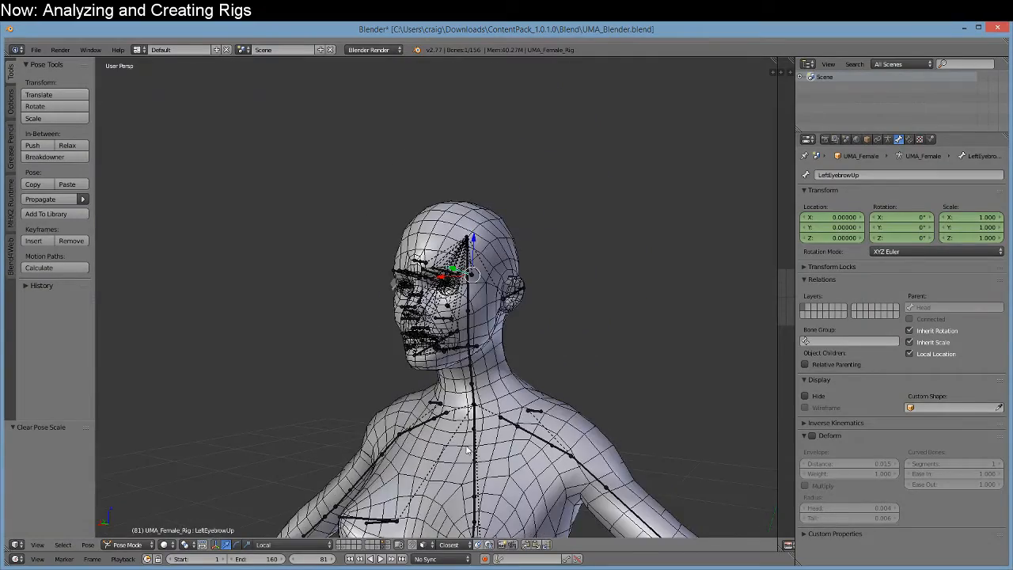
# Lower the UMA_Female rig's left arm by rotating the LeftArm bone about 41.7°.
pyautogui.moveTo(332, 464); pyautogui.dragTo(394, 358, button='middle')
pyautogui.scroll(2, 394, 356)
pyautogui.rightClick(405, 353)
pyautogui.rightClick(401, 351)
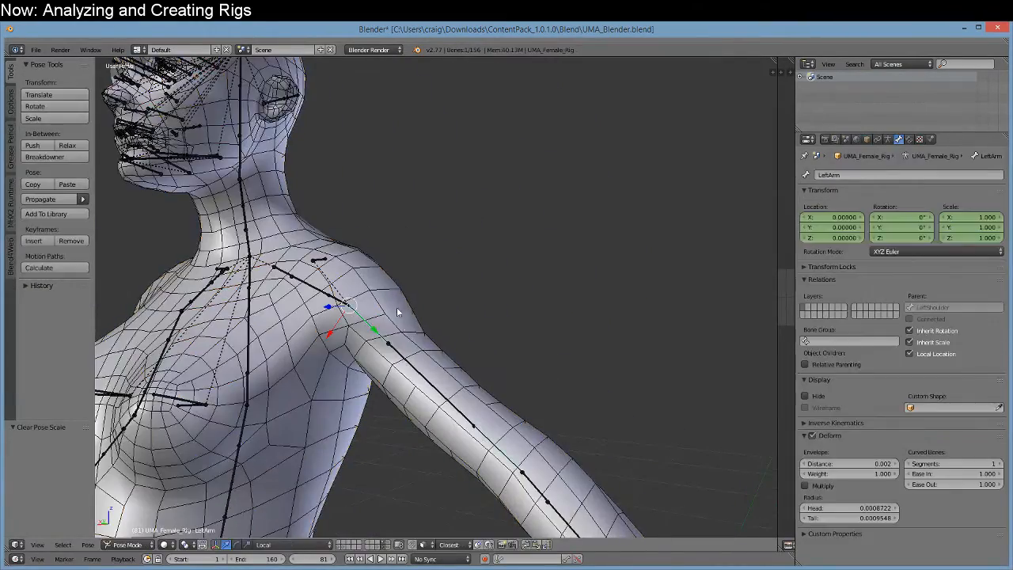
pyautogui.moveTo(353, 336); pyautogui.dragTo(397, 346, button='middle')
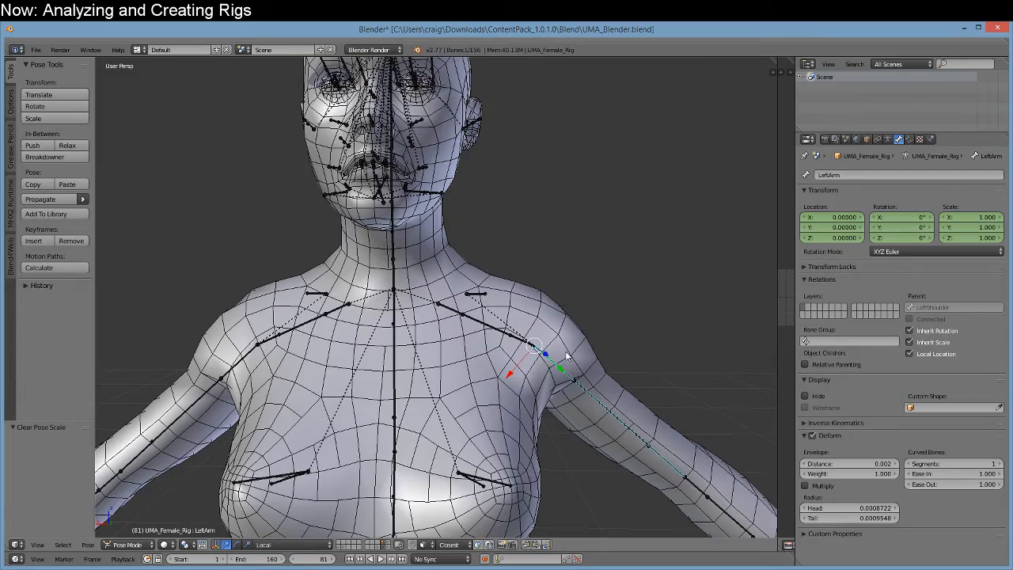
pyautogui.moveTo(567, 356); pyautogui.dragTo(588, 402, button='middle')
pyautogui.press('r')
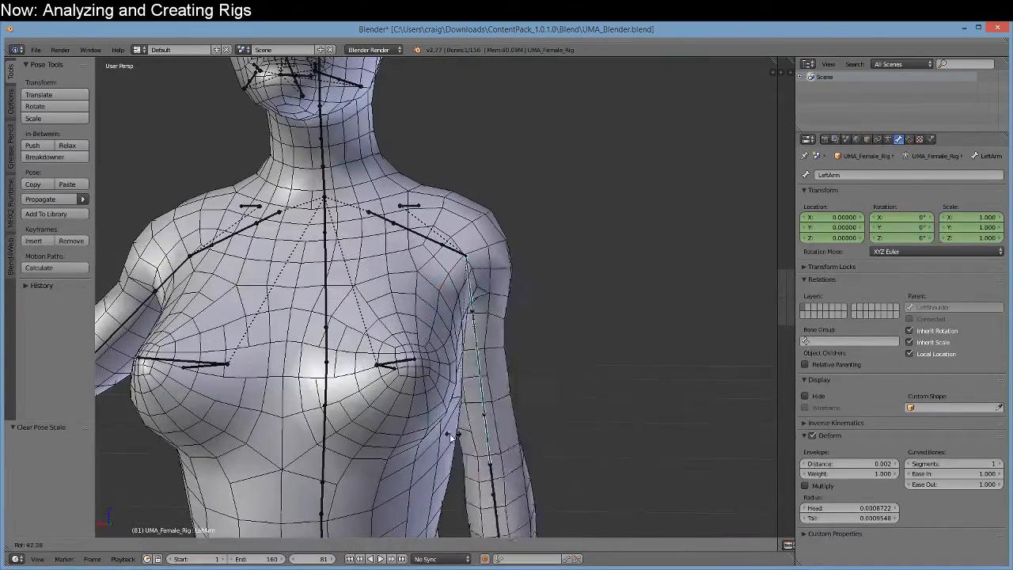
pyautogui.click(482, 384)
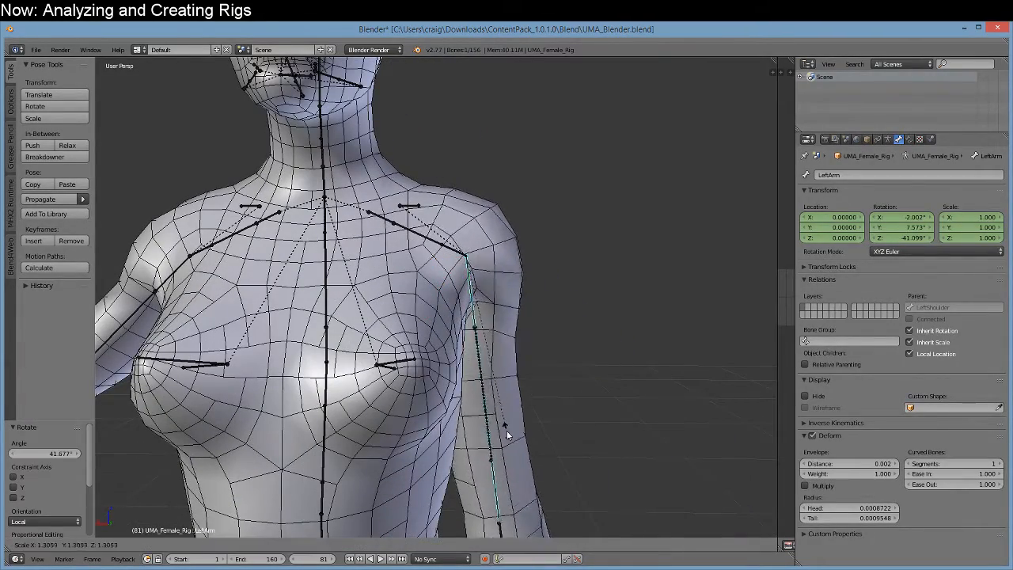
# Try scaling the LeftArmAdjust bone and move it about 0.027 along its local Y axis.
pyautogui.rightClick(485, 388)
pyautogui.press('s')
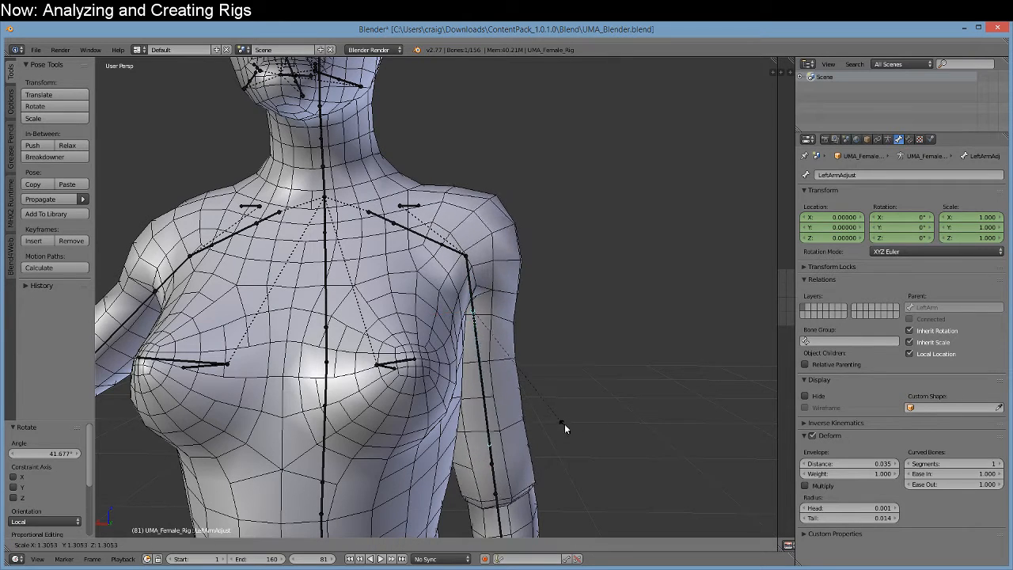
pyautogui.rightClick(553, 417)
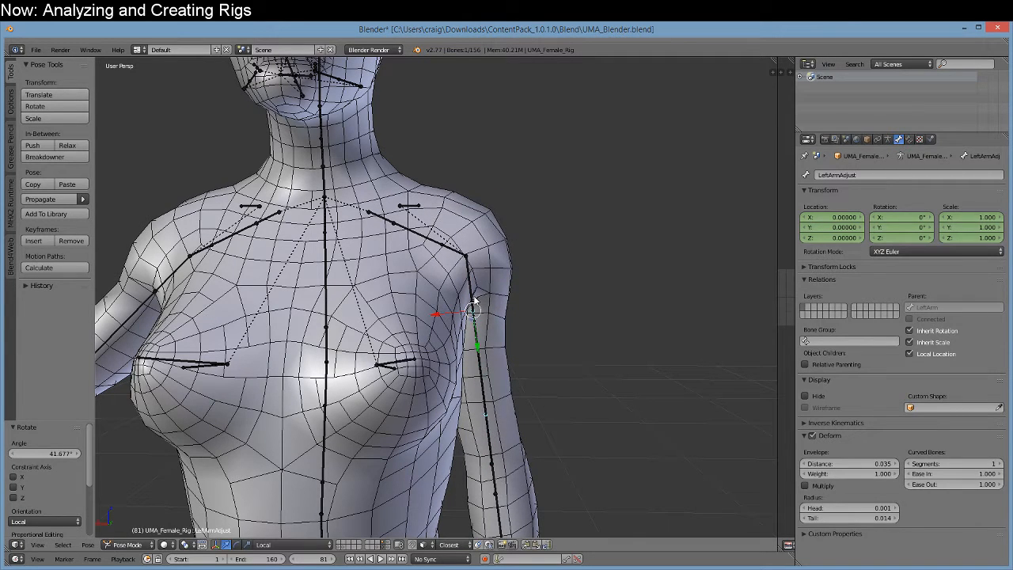
pyautogui.moveTo(478, 346); pyautogui.dragTo(482, 366)
pyautogui.moveTo(556, 428); pyautogui.dragTo(563, 401, button='middle')
pyautogui.press('s')
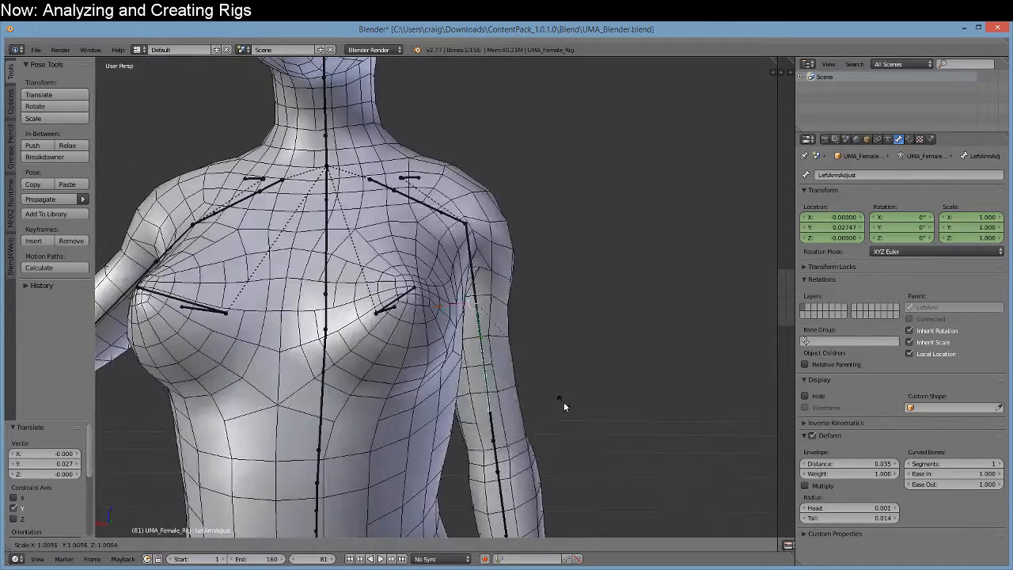
pyautogui.press('Escape')
# Undo the LeftArmAdjust move and the LeftArm rotation.
pyautogui.hotkey('ctrl', 'z')
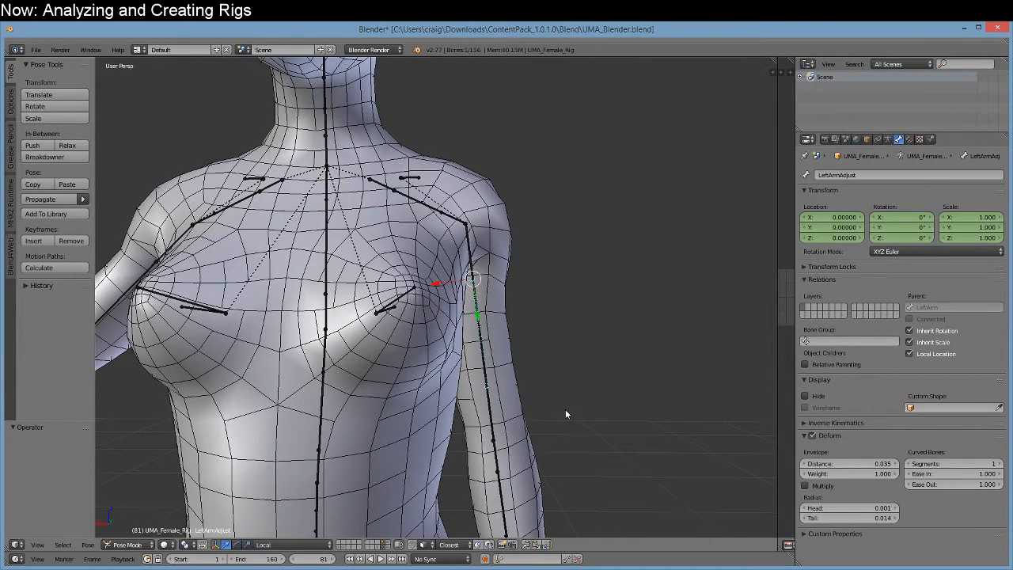
pyautogui.hotkey('ctrl', 'z')
pyautogui.hotkey('ctrl', 'z')
pyautogui.press('r')
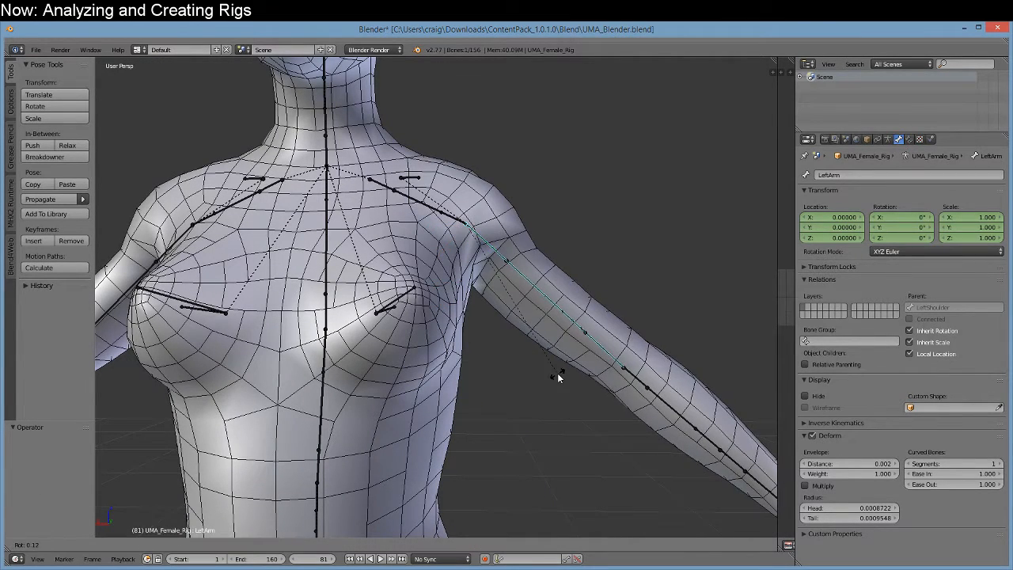
pyautogui.press('x')
pyautogui.press('y')
pyautogui.press('y')
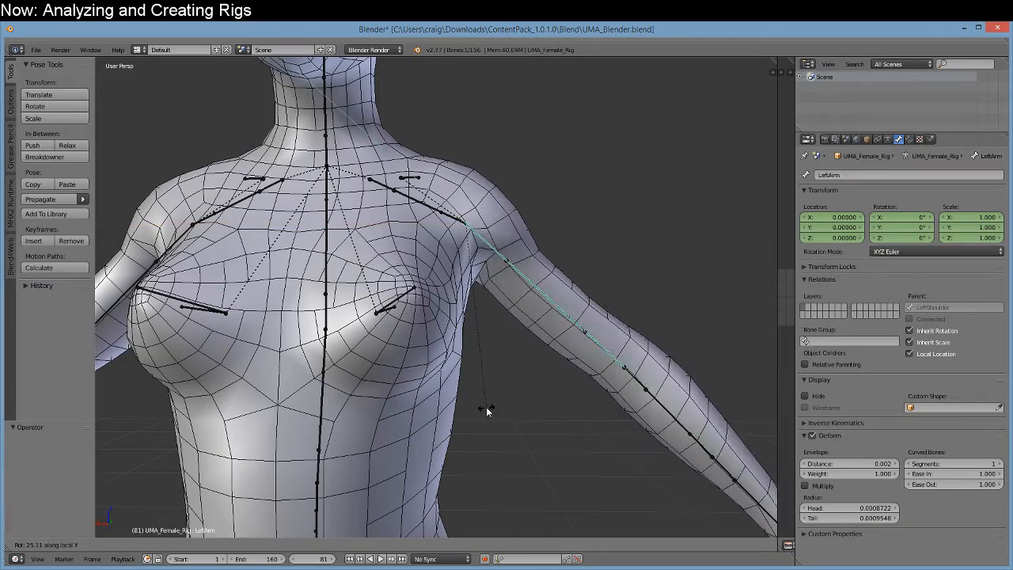
pyautogui.press('Escape')
# Rotate the LeftArm bone about -43.3° around the global Y axis to bring the arm down beside the torso.
pyautogui.moveTo(524, 389)
pyautogui.mouseDown(button='middle')
pyautogui.moveTo(553, 405)
pyautogui.moveTo(529, 379)
pyautogui.mouseUp(button='middle')
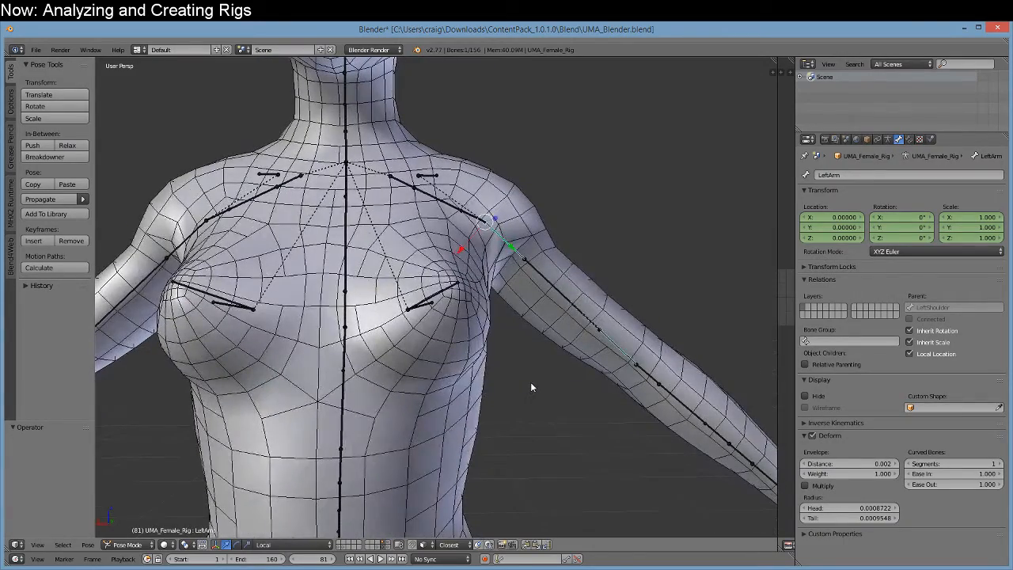
pyautogui.press('r')
pyautogui.press('y')
pyautogui.click(388, 413)
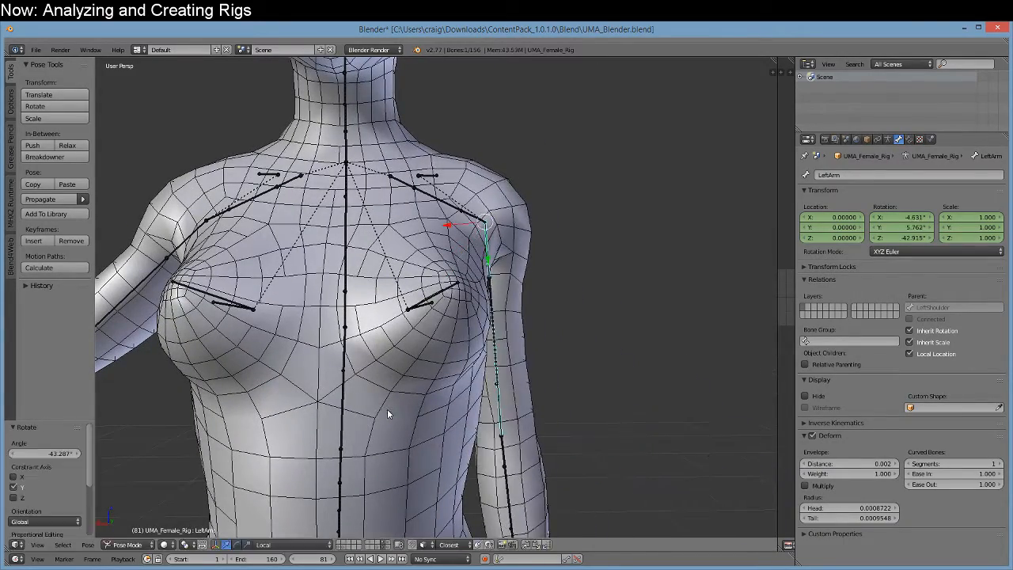
# Switch to the crf01.blend window, put the Female_generic body mesh in Weight Paint mode, and make shoulder01.L.001 the active bone.
pyautogui.click(373, 528)
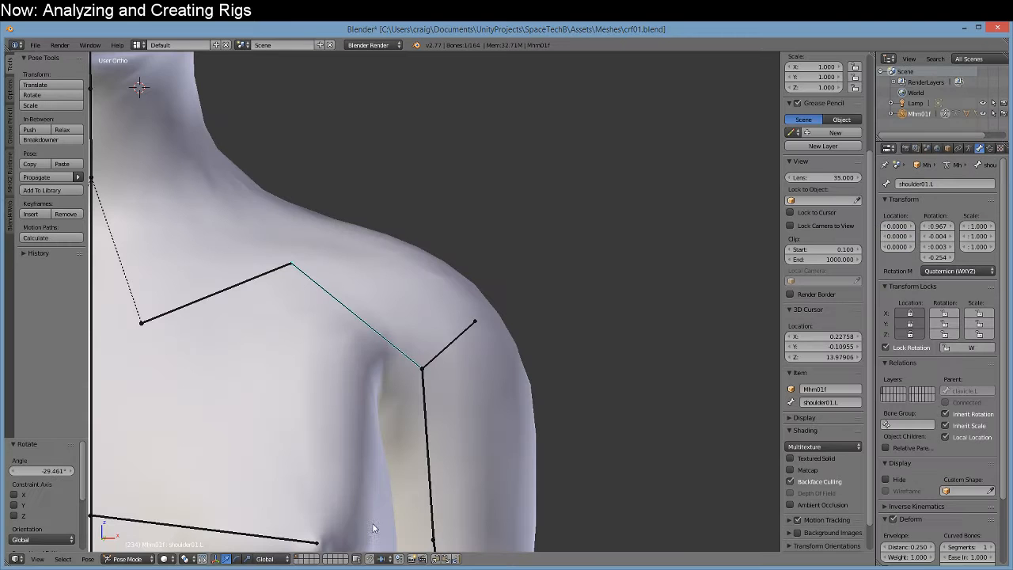
pyautogui.rightClick(459, 337)
pyautogui.moveTo(461, 338); pyautogui.dragTo(466, 407, button='middle')
pyautogui.rightClick(359, 500)
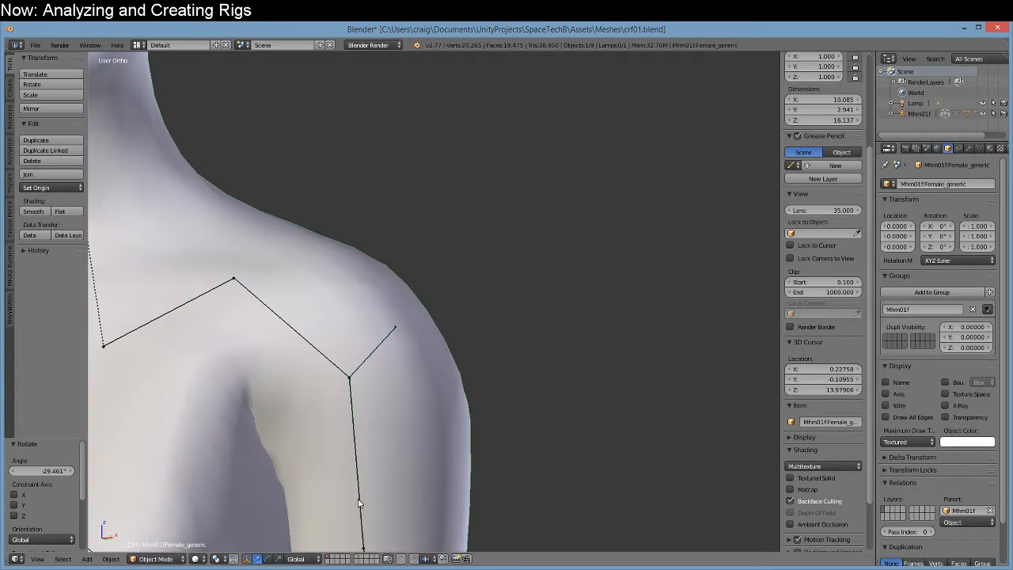
pyautogui.click(156, 558)
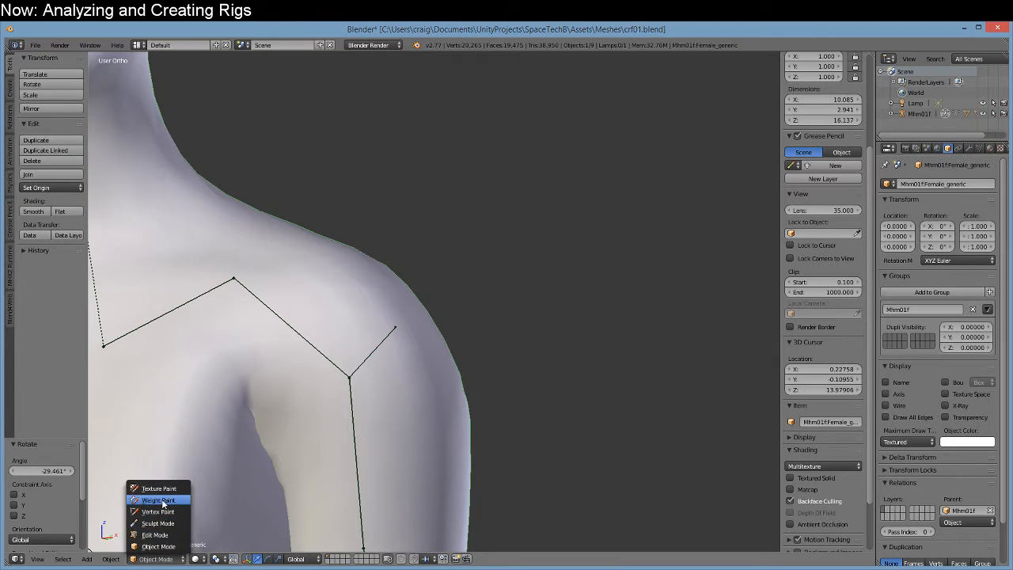
pyautogui.click(158, 501)
pyautogui.rightClick(391, 344)
pyautogui.scroll(-4, 339, 221)
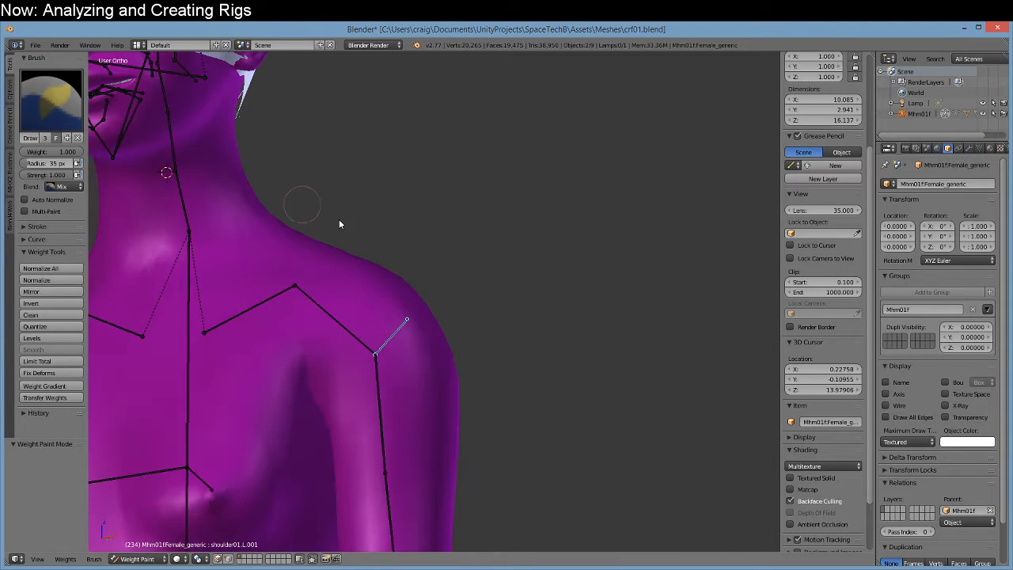
pyautogui.scroll(-3, 546, 351)
# Set the weight brush strength to 0.194 and enable X Mirror and Topology Mirror for painting.
pyautogui.moveTo(547, 351)
pyautogui.mouseDown(button='middle')
pyautogui.moveTo(461, 364)
pyautogui.moveTo(450, 329)
pyautogui.moveTo(445, 360)
pyautogui.moveTo(431, 329)
pyautogui.mouseUp(button='middle')
pyautogui.moveTo(406, 305); pyautogui.dragTo(418, 301)
pyautogui.hotkey('ctrl', 'z')
pyautogui.moveTo(67, 175); pyautogui.dragTo(34, 175)
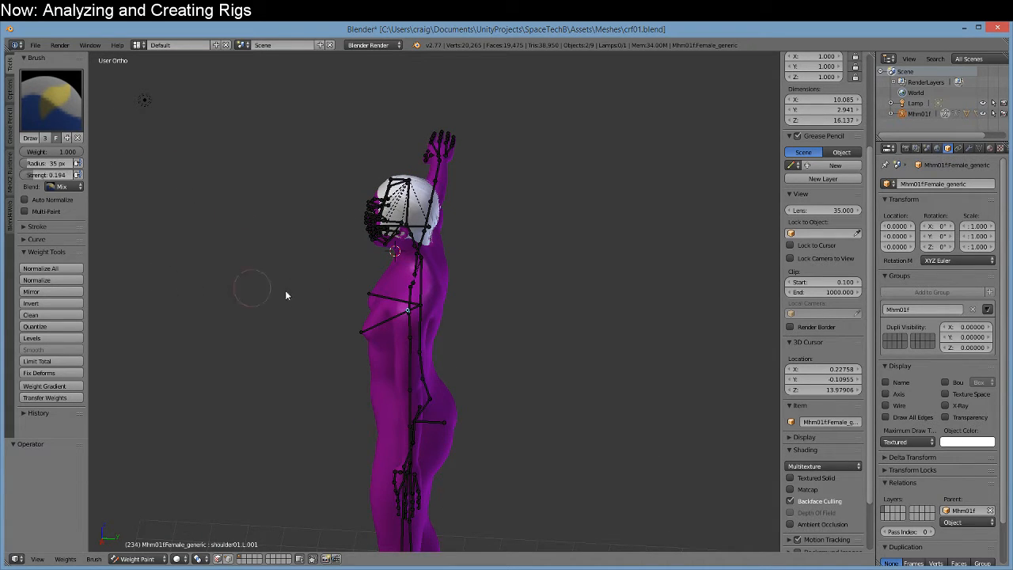
pyautogui.click(12, 97)
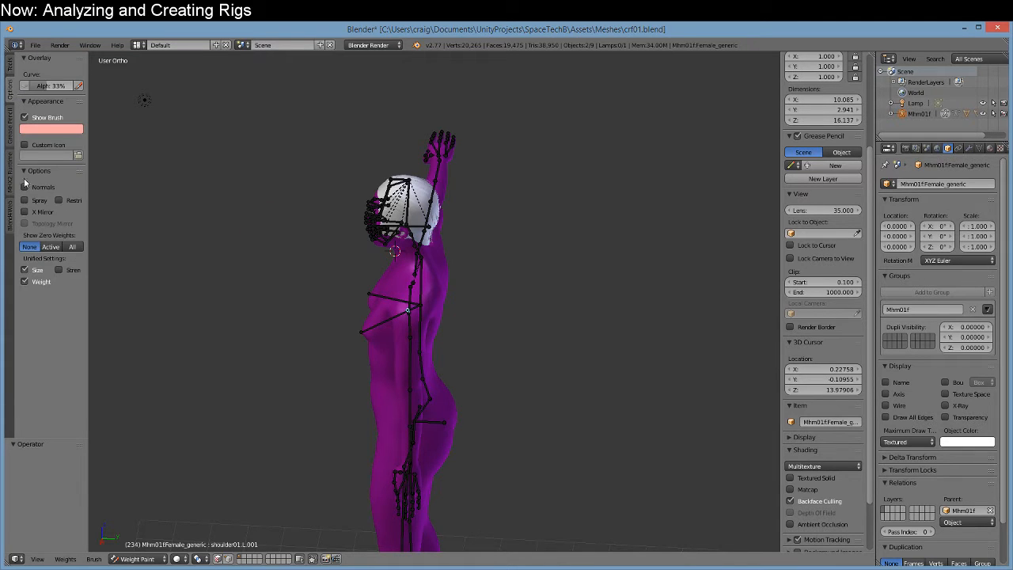
# Paint weights for the shoulder01.L.001 bone over the top and outer side of the left shoulder.
pyautogui.moveTo(417, 305)
pyautogui.mouseDown()
pyautogui.moveTo(402, 321)
pyautogui.moveTo(411, 306)
pyautogui.moveTo(419, 311)
pyautogui.moveTo(408, 311)
pyautogui.mouseUp()
pyautogui.moveTo(407, 309); pyautogui.dragTo(415, 295)
pyautogui.moveTo(369, 360); pyautogui.dragTo(472, 339, button='middle')
pyautogui.scroll(1, 472, 335)
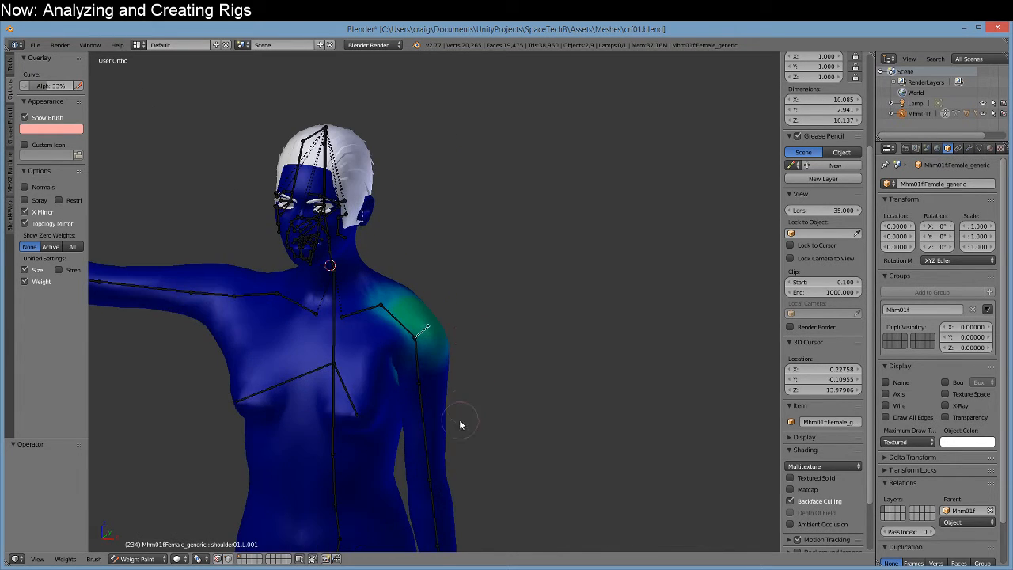
pyautogui.scroll(2, 487, 382)
pyautogui.moveTo(459, 420)
pyautogui.mouseDown(button='middle')
pyautogui.moveTo(487, 381)
pyautogui.moveTo(480, 437)
pyautogui.mouseUp(button='middle')
pyautogui.scroll(1, 480, 438)
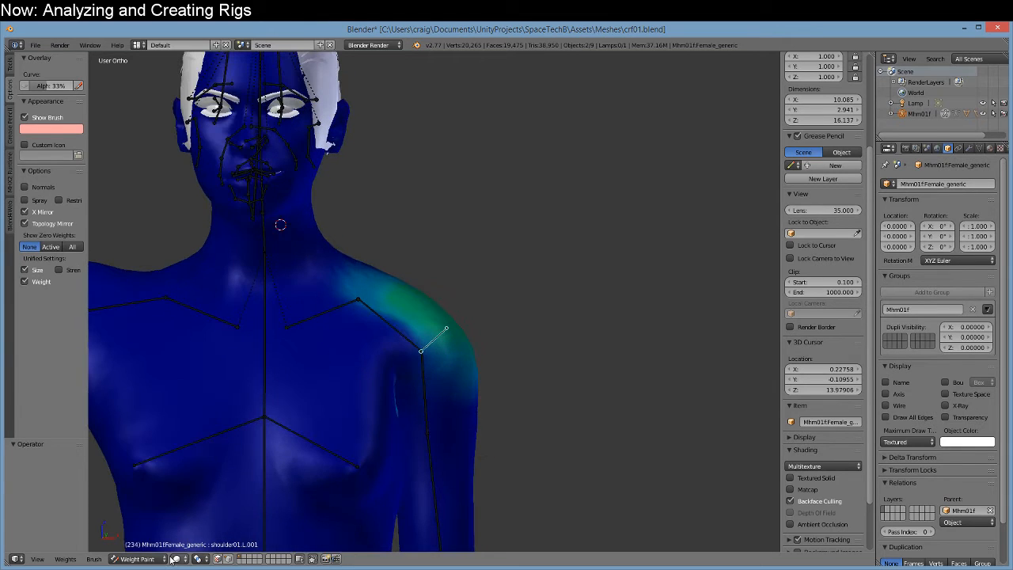
# Leave Weight Paint mode and select the shoulder01.L.001 bone for posing in front view.
pyautogui.click(137, 559)
pyautogui.click(133, 547)
pyautogui.rightClick(439, 339)
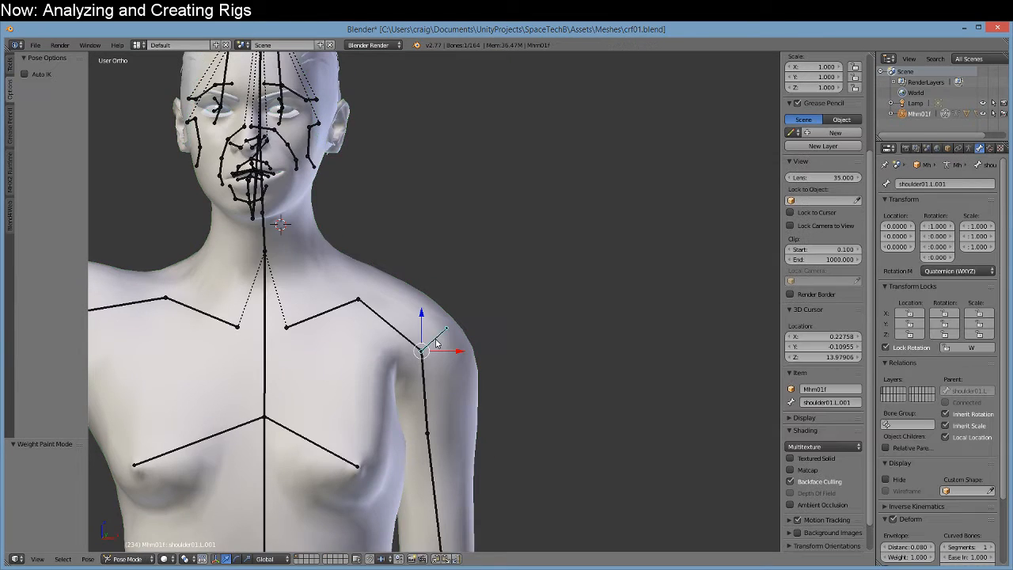
pyautogui.scroll(3, 468, 359)
pyautogui.press('KP_1')
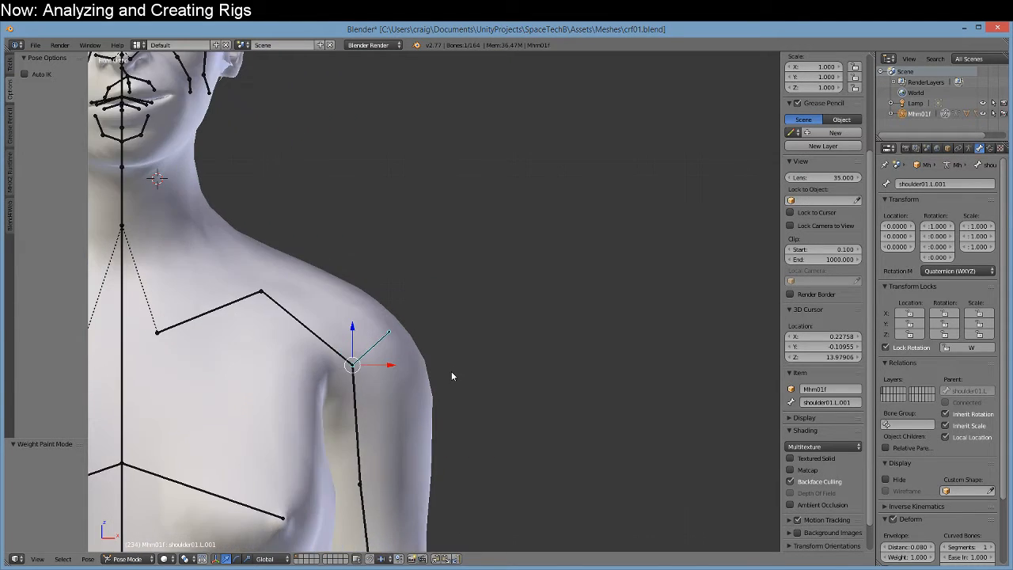
# Test the painted weights by scaling shoulder01.L.001 up uniformly to about 2.465, and reset its scale.
pyautogui.press('s')
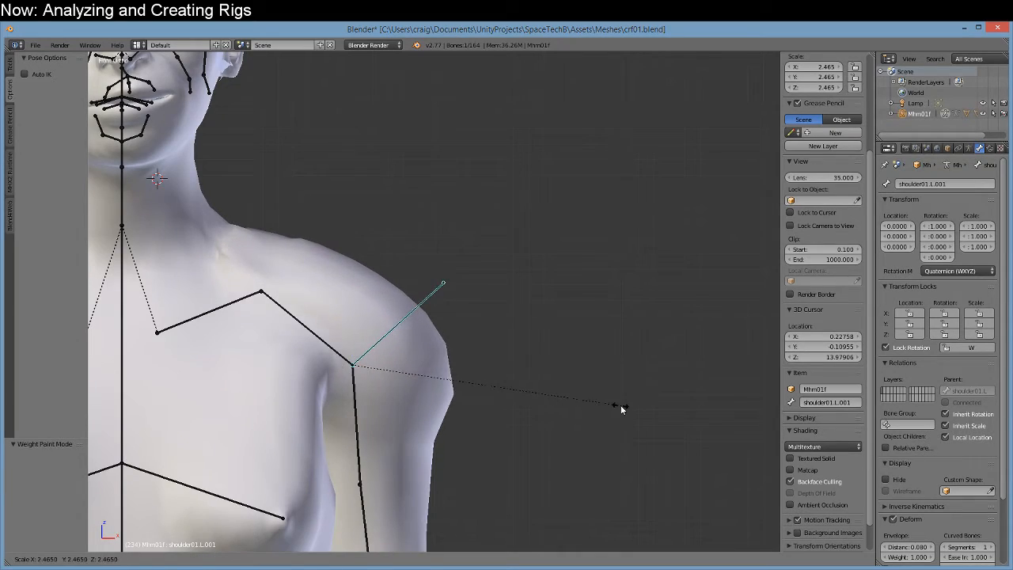
pyautogui.click(573, 409)
pyautogui.moveTo(573, 409); pyautogui.dragTo(603, 408, button='middle')
pyautogui.moveTo(310, 262); pyautogui.dragTo(190, 258, button='middle')
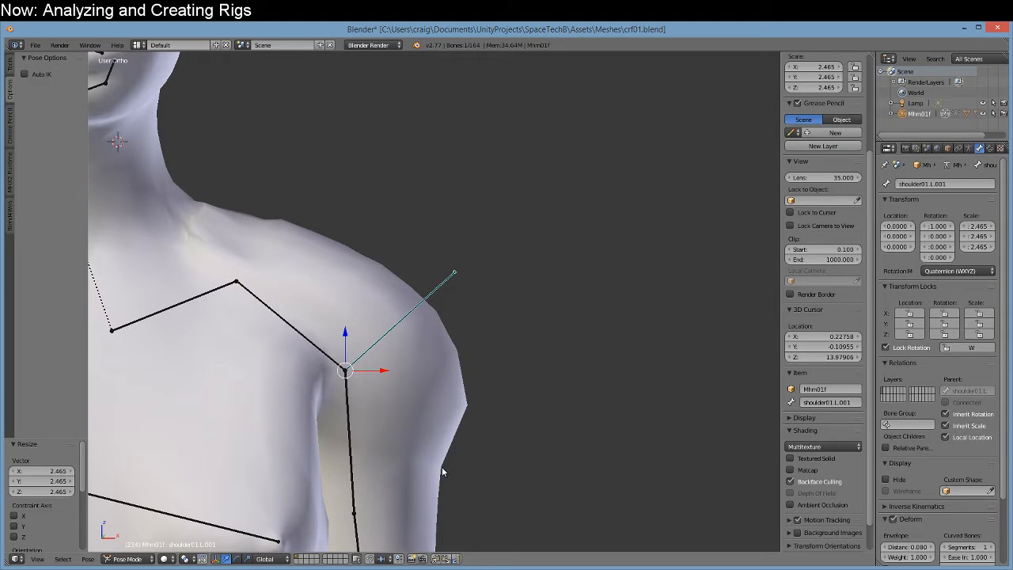
pyautogui.keyDown('shift'); pyautogui.moveTo(442, 470); pyautogui.dragTo(452, 432, button='middle'); pyautogui.keyUp('shift')
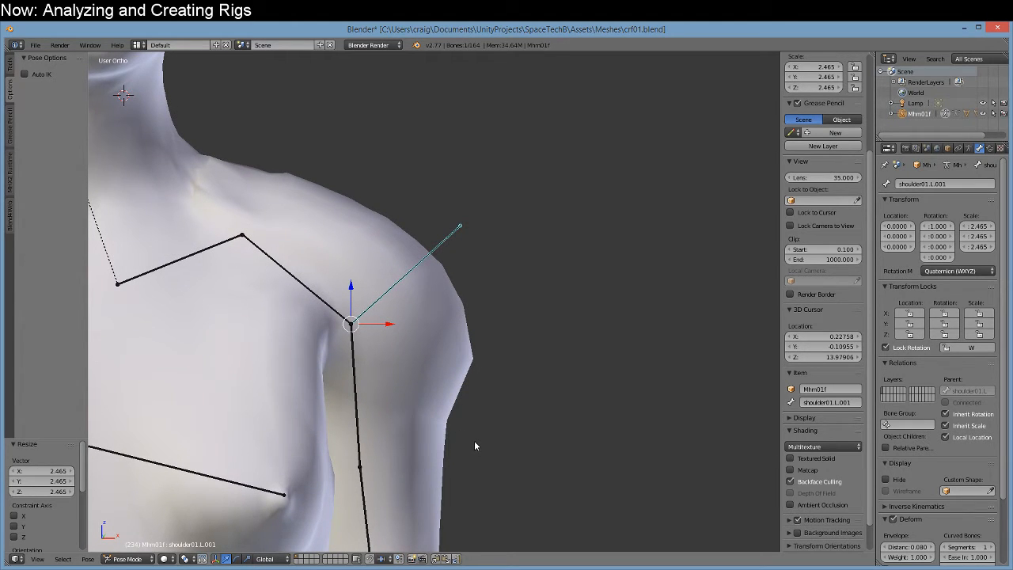
pyautogui.press('s')
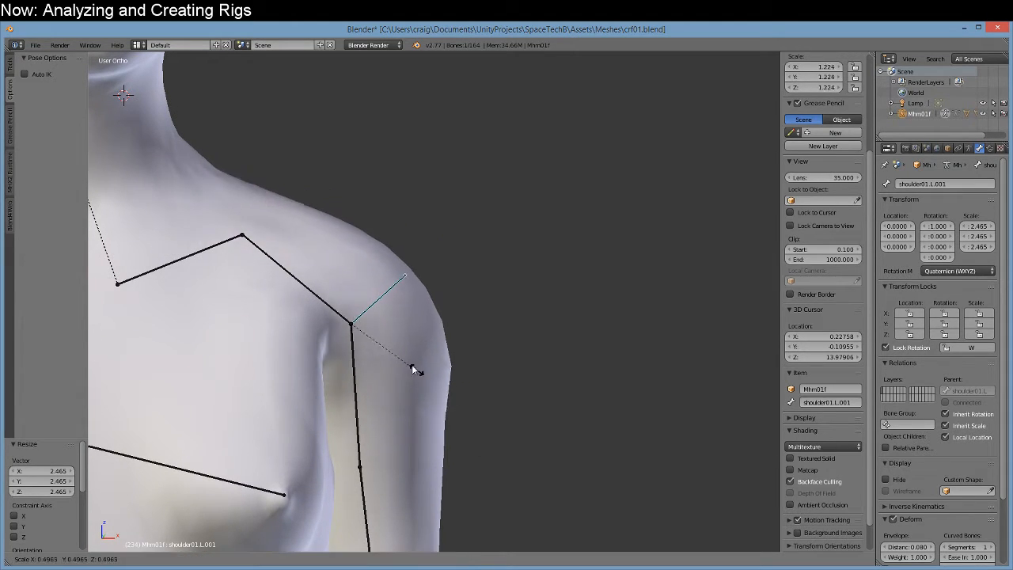
pyautogui.rightClick(459, 435)
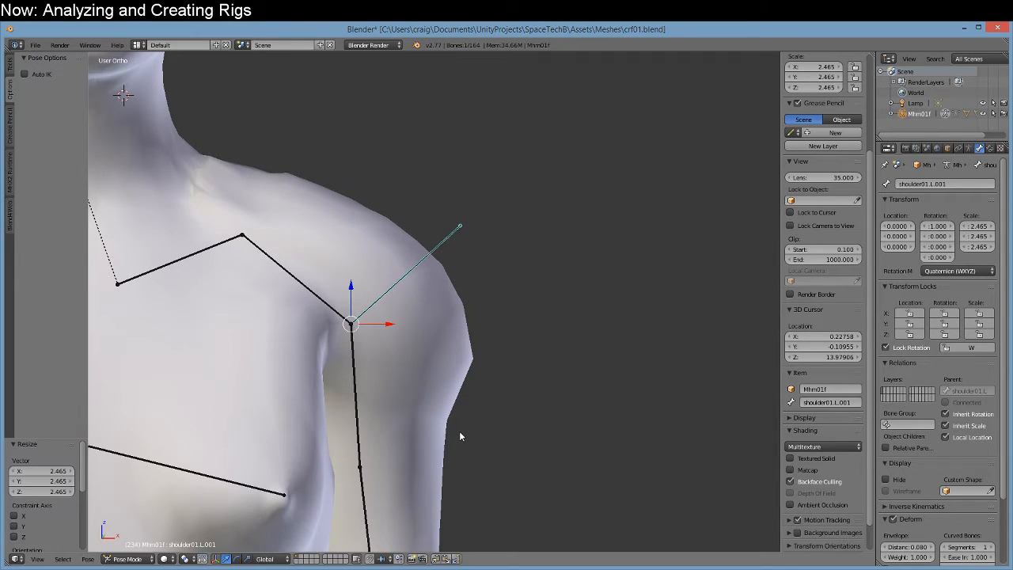
pyautogui.hotkey('alt', 's')
# Shrink the shoulder01.L.001 bone uniformly to about 0.405 to check the shoulder mesh, and clear its scale.
pyautogui.press('s')
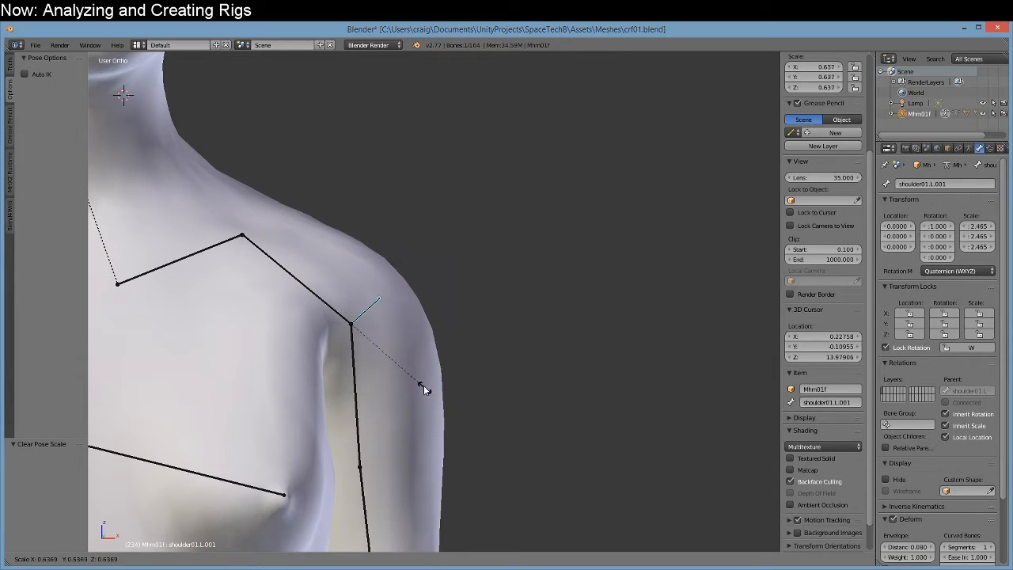
pyautogui.click(395, 375)
pyautogui.moveTo(454, 459); pyautogui.dragTo(406, 462, button='middle')
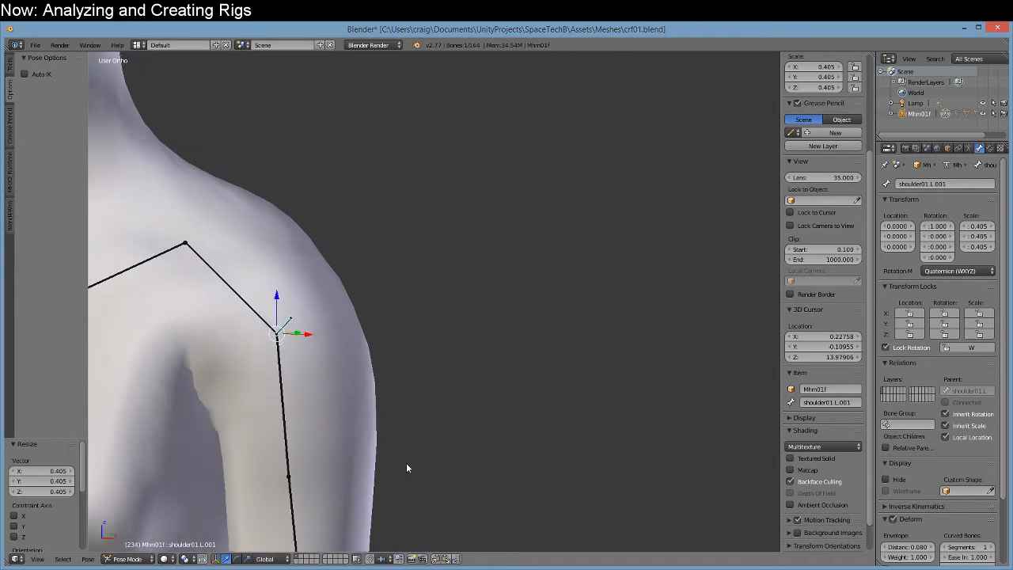
pyautogui.hotkey('alt', 's')
# Rotate the shoulder01.L.001 bone about 66.4° in front view and shift it slightly inward and down.
pyautogui.press('KP_1')
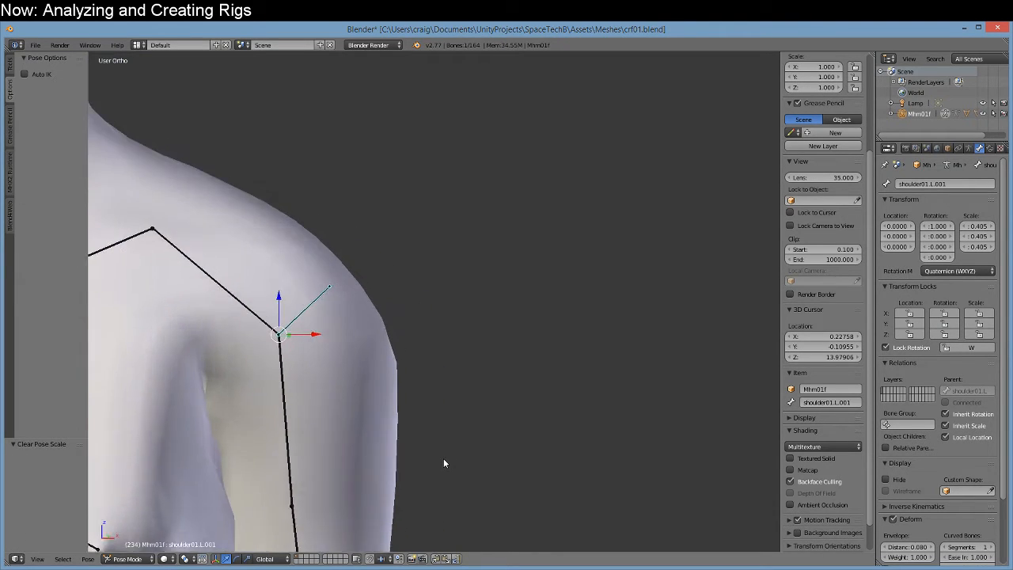
pyautogui.scroll(1, 444, 459)
pyautogui.scroll(-5, 443, 458)
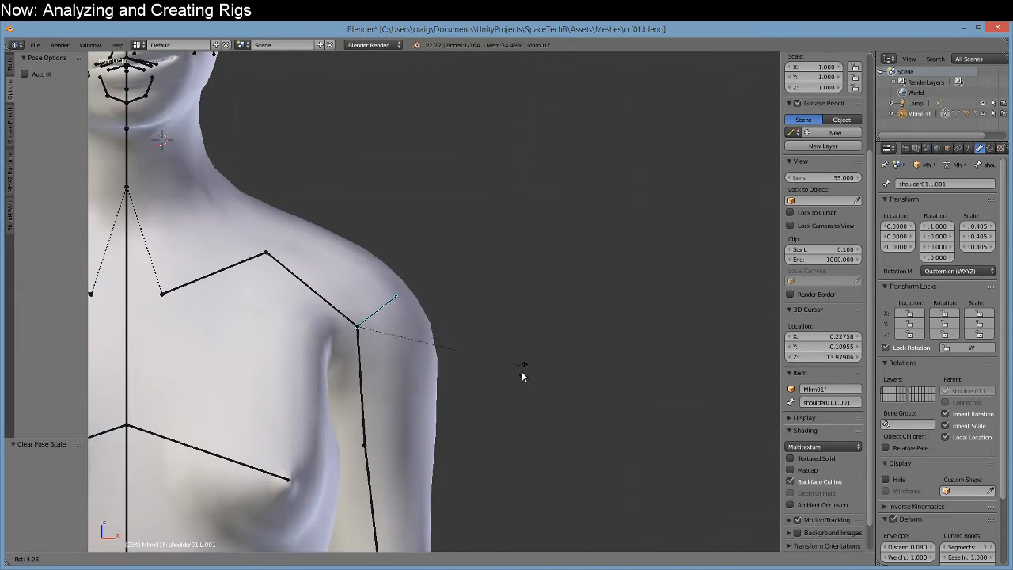
pyautogui.press('r')
pyautogui.click(391, 463)
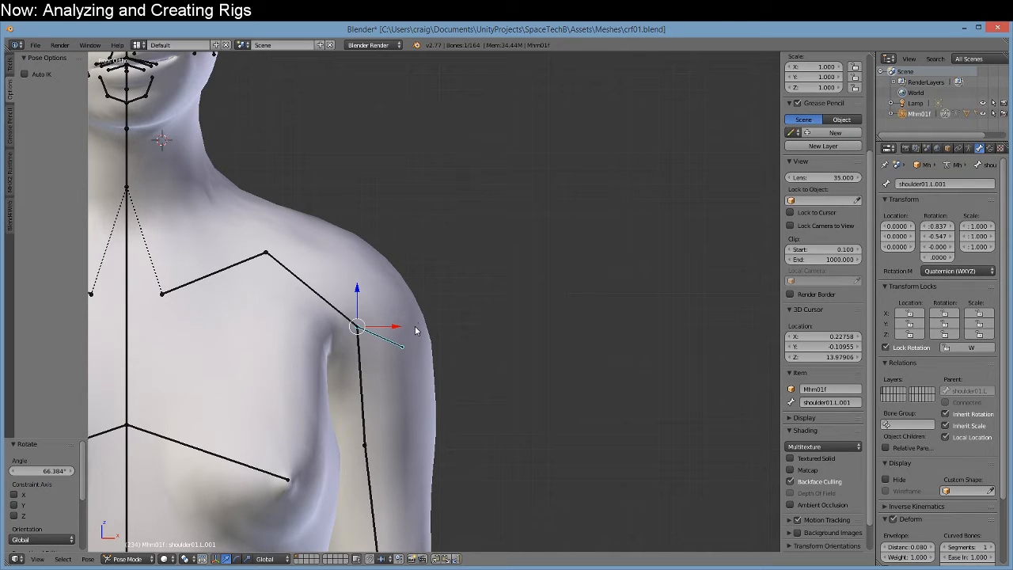
pyautogui.moveTo(398, 329); pyautogui.dragTo(380, 340)
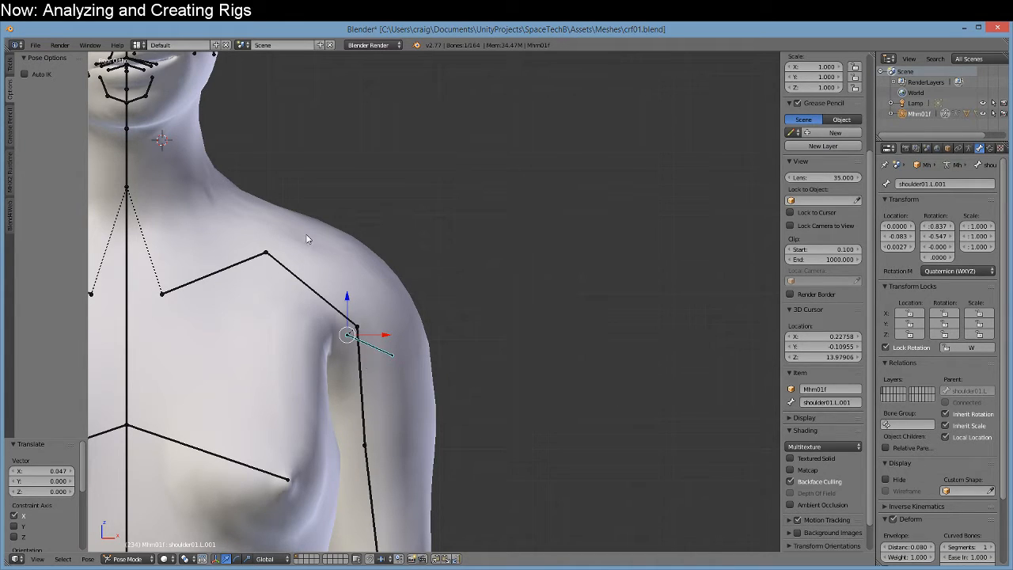
# Unlock the X, Y and Z location of the clavicle.L bone.
pyautogui.rightClick(223, 281)
pyautogui.rightClick(235, 270)
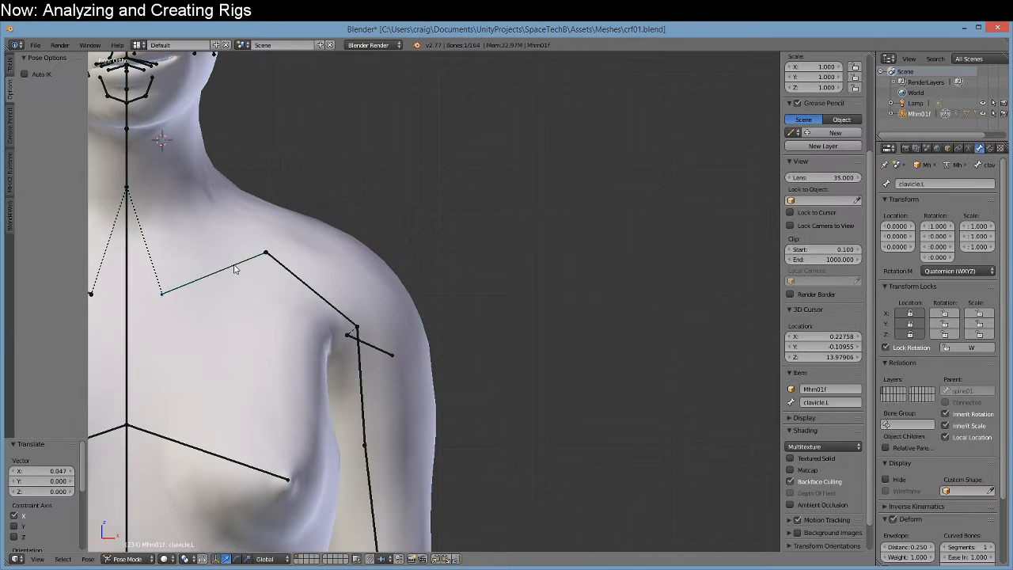
pyautogui.click(910, 312)
pyautogui.click(910, 333)
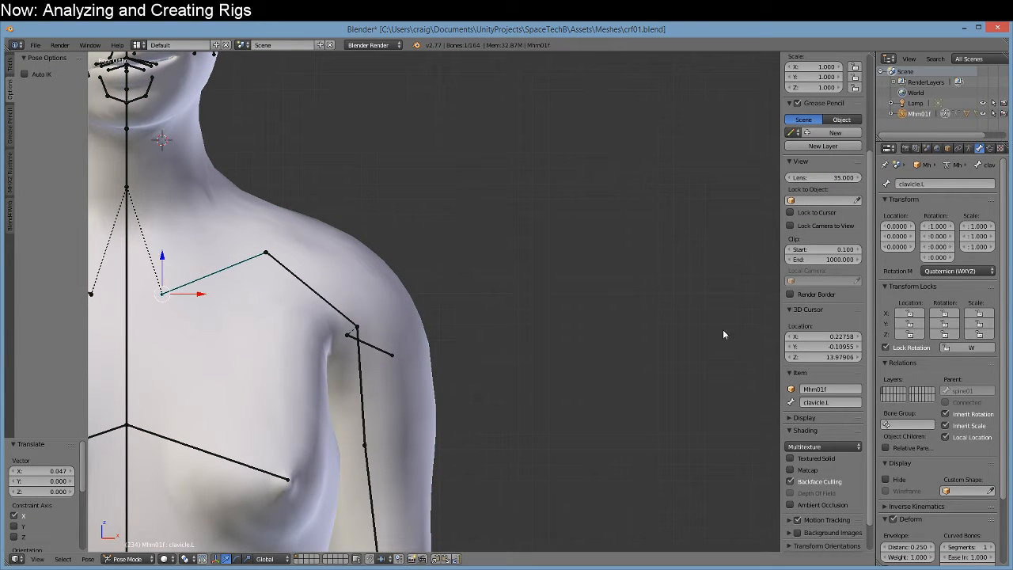
# Move the clavicle.L bone about 0.226 along X to check the shoulder deformation, and clear its location.
pyautogui.moveTo(199, 298); pyautogui.dragTo(236, 296)
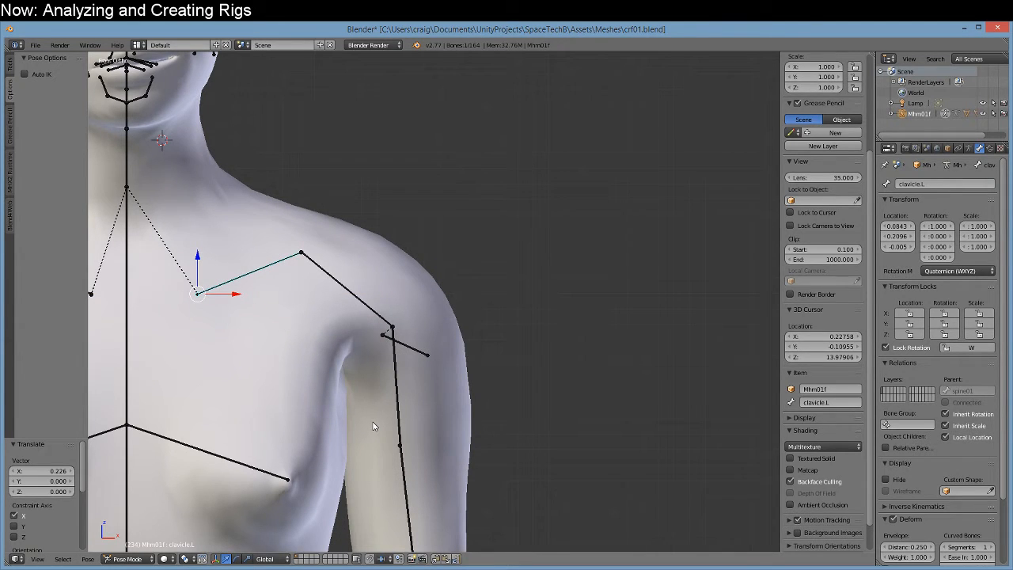
pyautogui.moveTo(260, 336); pyautogui.dragTo(354, 403, button='middle')
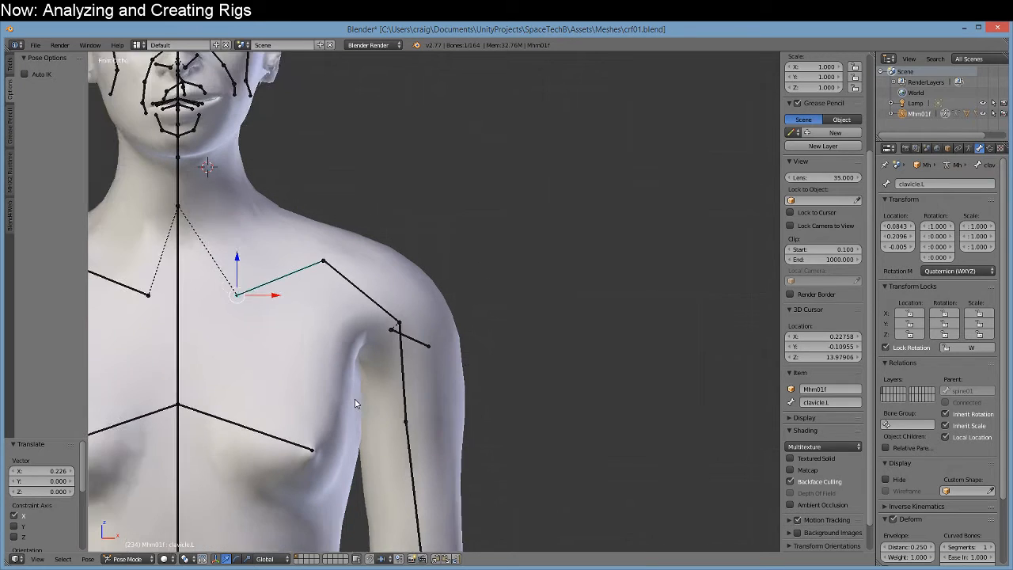
pyautogui.scroll(-1, 354, 404)
pyautogui.scroll(2, 356, 405)
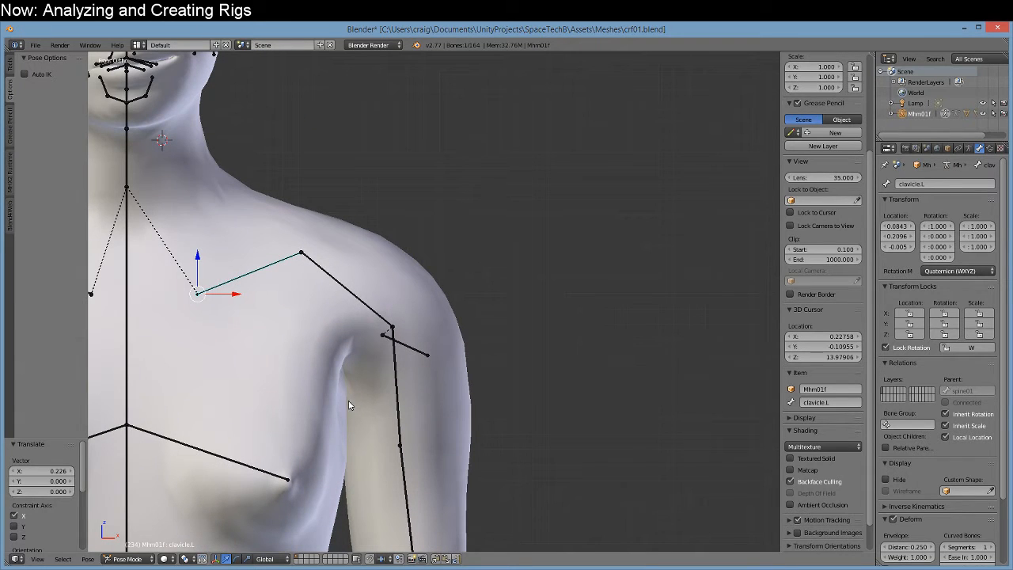
pyautogui.hotkey('alt', 'r')
pyautogui.rightClick(391, 345)
pyautogui.moveTo(425, 355); pyautogui.dragTo(411, 334, button='middle')
pyautogui.rightClick(226, 250)
pyautogui.hotkey('alt', 'g')
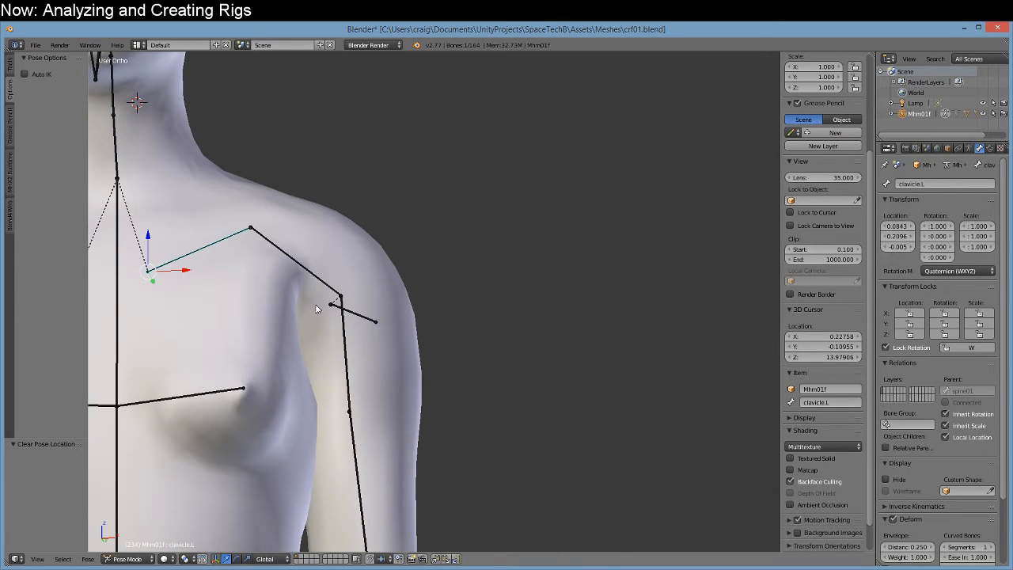
# Examine the shoulder01.L.001 bone and the posed arm from the side, the back and the front of the body.
pyautogui.rightClick(367, 316)
pyautogui.rightClick(362, 318)
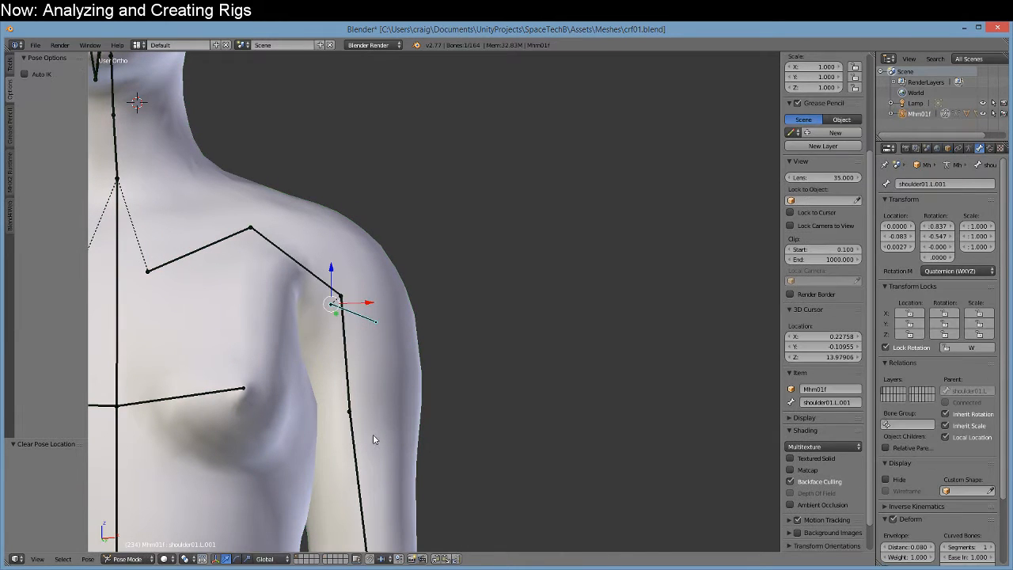
pyautogui.moveTo(368, 364); pyautogui.dragTo(392, 383, button='middle')
pyautogui.scroll(2, 393, 383)
pyautogui.press('KP_3')
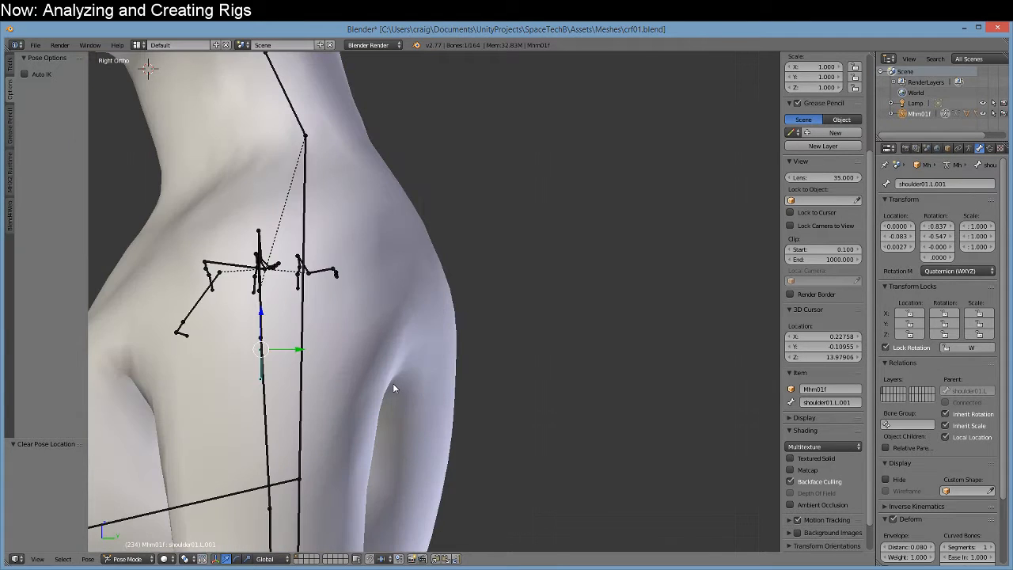
pyautogui.press('ctrl+KP_1')
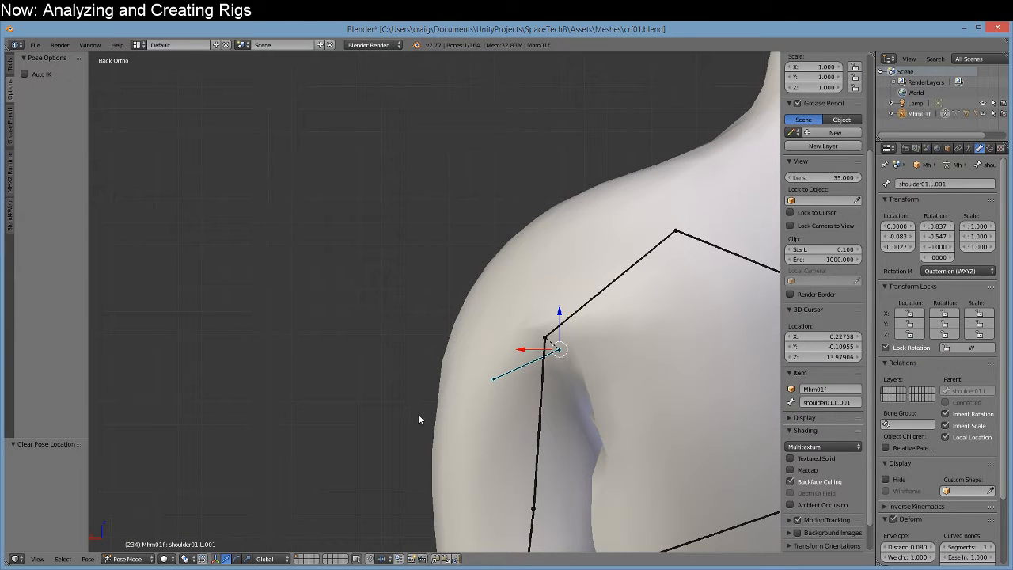
pyautogui.scroll(-5, 594, 495)
pyautogui.moveTo(454, 490); pyautogui.dragTo(430, 384, button='middle')
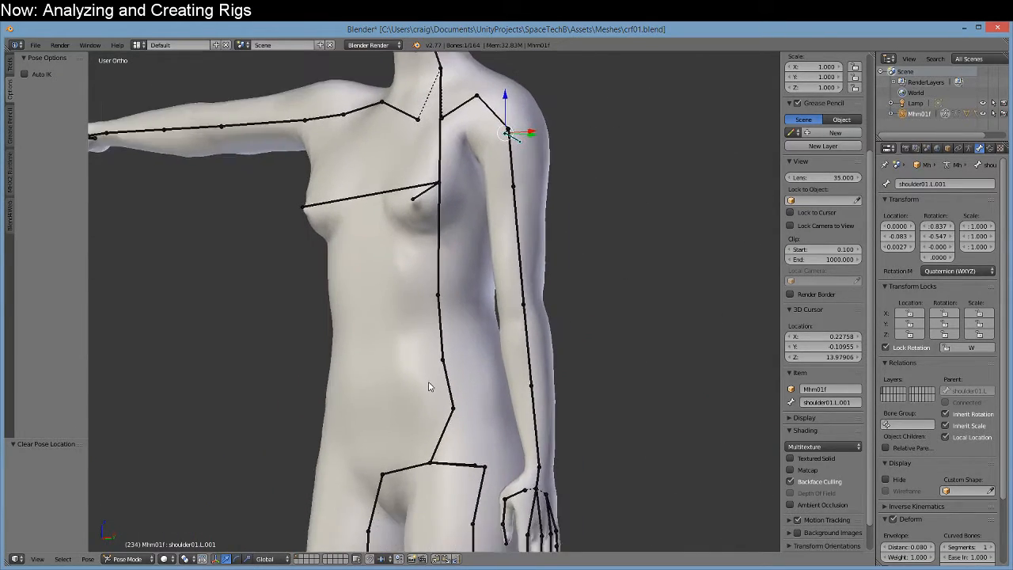
pyautogui.scroll(2, 441, 381)
# Switch to the Blender window holding the UMA_Blender.blend female rig.
pyautogui.click(272, 569)
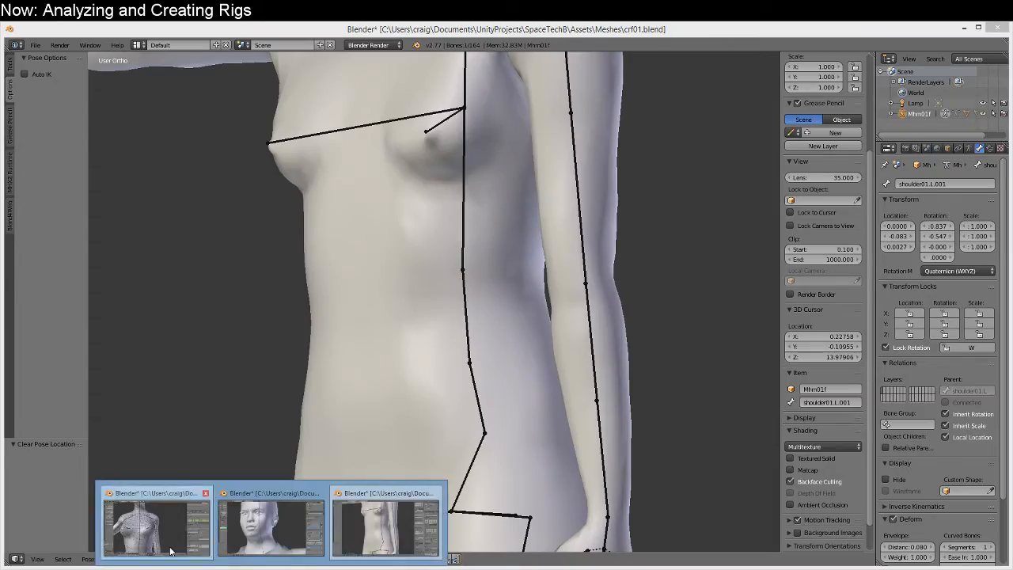
pyautogui.click(169, 547)
pyautogui.moveTo(364, 473); pyautogui.dragTo(438, 277, button='middle')
# Scale the LowerBackBelly bone up uniformly to about 1.303 to test how it deforms the belly.
pyautogui.rightClick(439, 261)
pyautogui.rightClick(440, 257)
pyautogui.rightClick(440, 257)
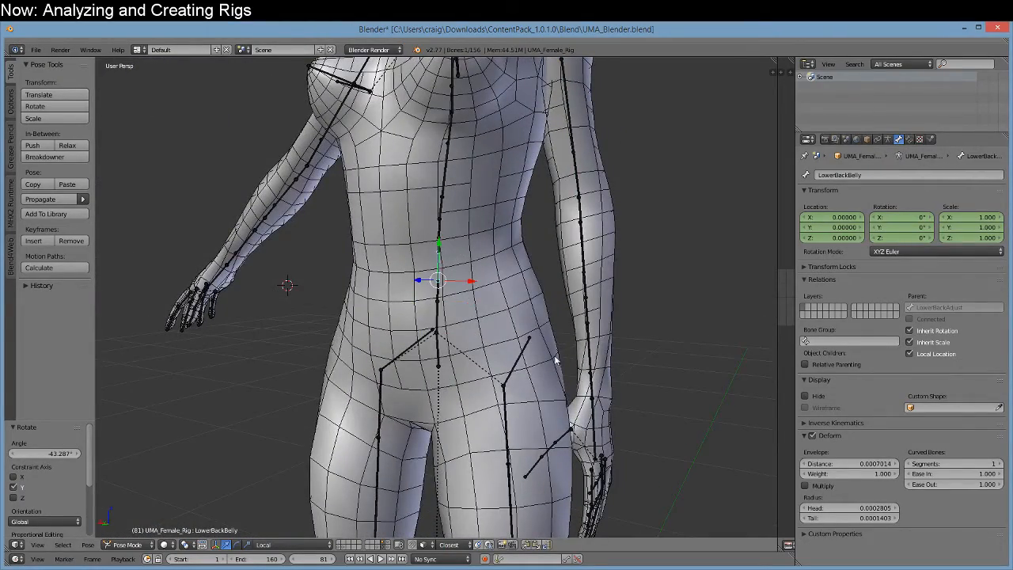
pyautogui.moveTo(554, 357); pyautogui.dragTo(519, 359, button='middle')
pyautogui.press('s')
pyautogui.click(524, 412)
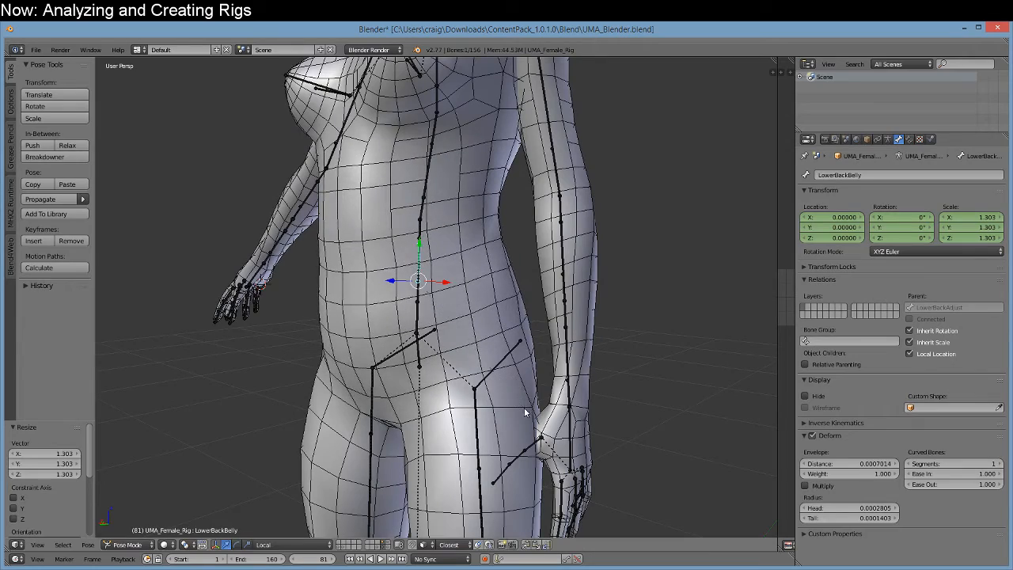
# Scale the LowerBackAdjust bone up uniformly to about 1.209, and enlarge it further to about 1.297.
pyautogui.rightClick(429, 303)
pyautogui.rightClick(428, 307)
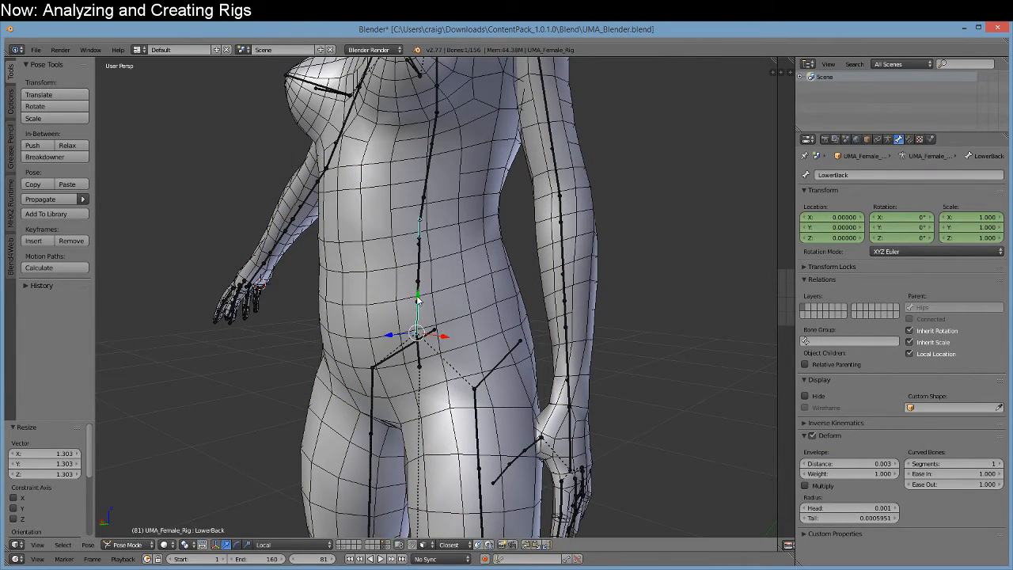
pyautogui.rightClick(418, 299)
pyautogui.press('s')
pyautogui.click(457, 346)
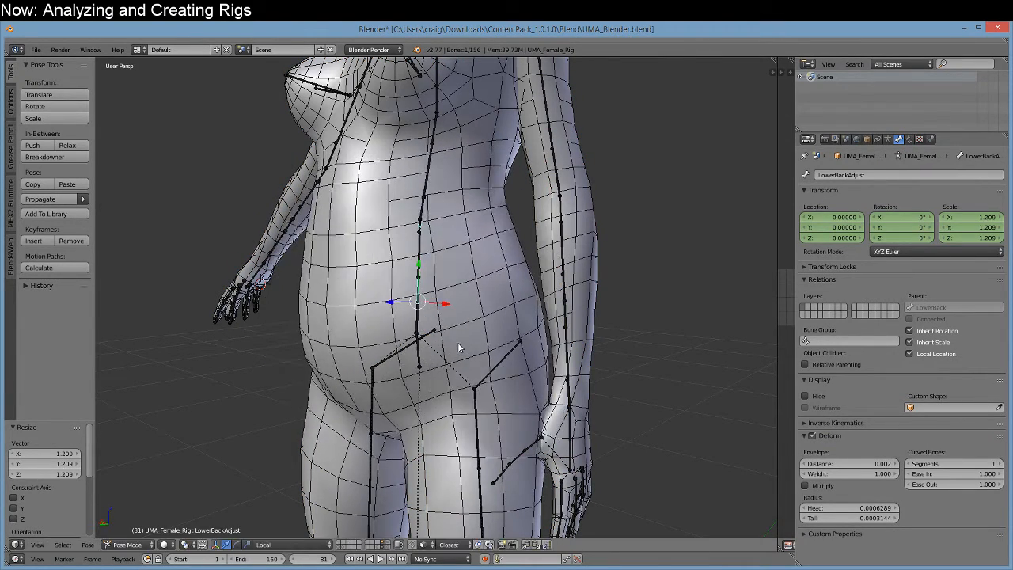
pyautogui.moveTo(457, 346); pyautogui.dragTo(418, 342, button='middle')
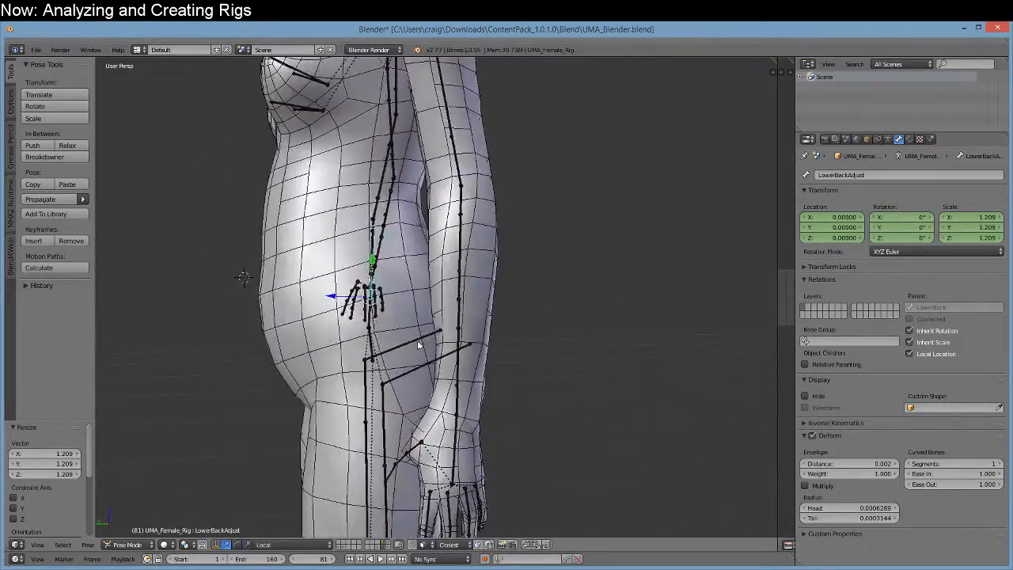
pyautogui.press('s')
pyautogui.click(428, 365)
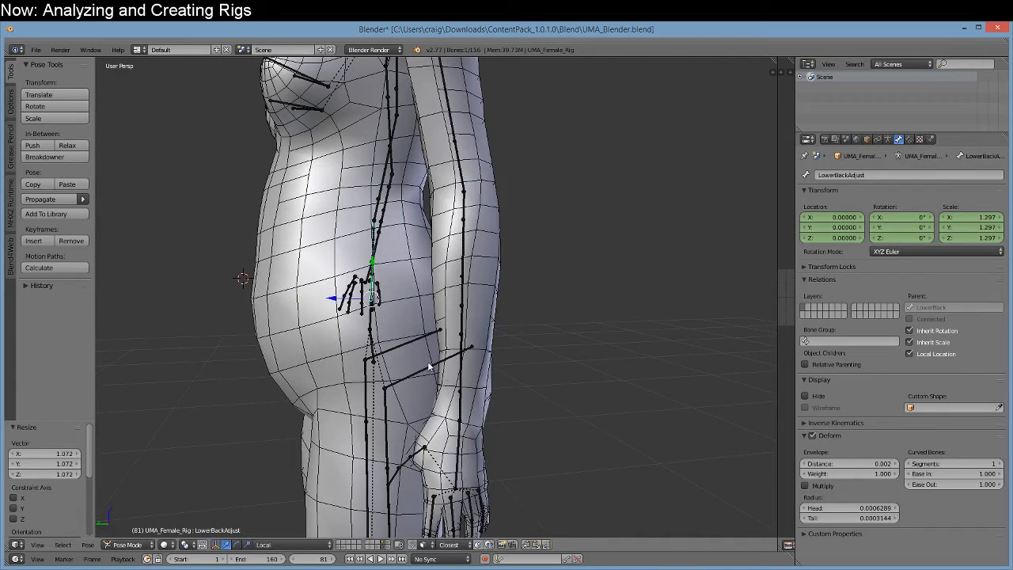
pyautogui.moveTo(425, 297); pyautogui.dragTo(445, 309, button='middle')
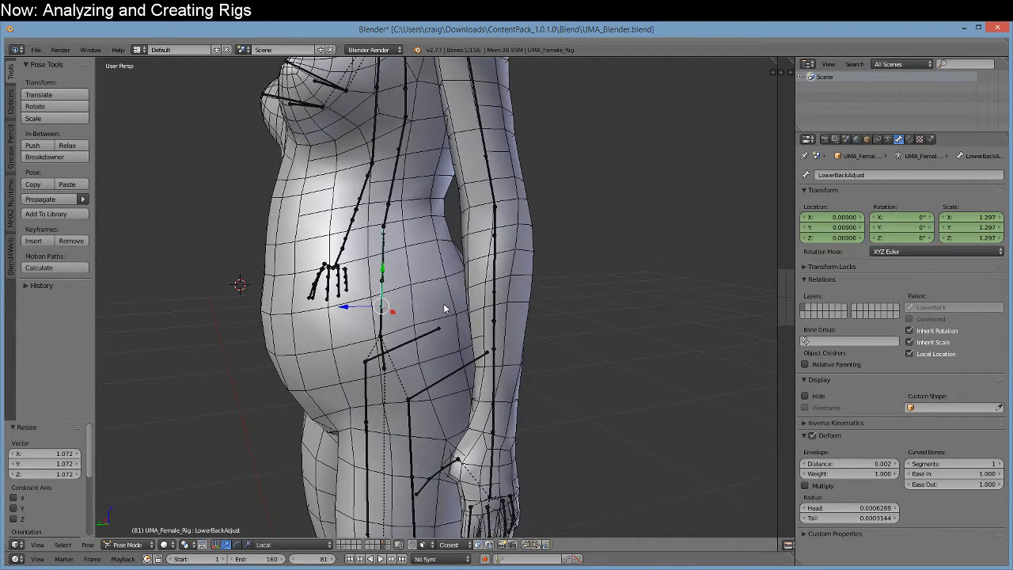
# Clear the pose scale of all bones in the UMA female rig.
pyautogui.rightClick(381, 282)
pyautogui.rightClick(380, 283)
pyautogui.rightClick(381, 284)
pyautogui.rightClick(382, 284)
pyautogui.rightClick(381, 285)
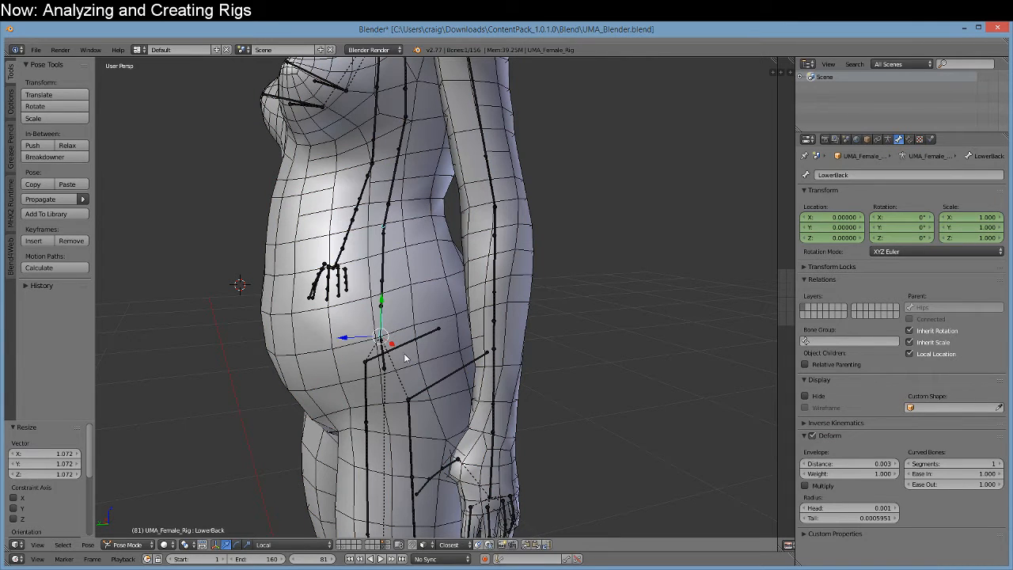
pyautogui.press('a')
pyautogui.hotkey('alt', 's')
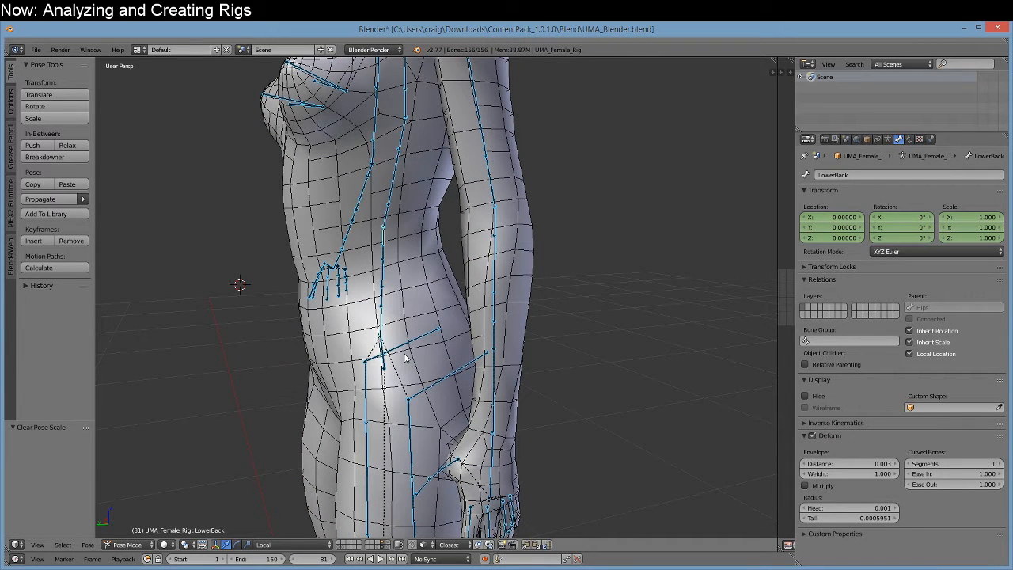
# Shrink the LowerBackBelly bone uniformly to about 0.685.
pyautogui.rightClick(385, 289)
pyautogui.rightClick(386, 289)
pyautogui.rightClick(386, 289)
pyautogui.press('s')
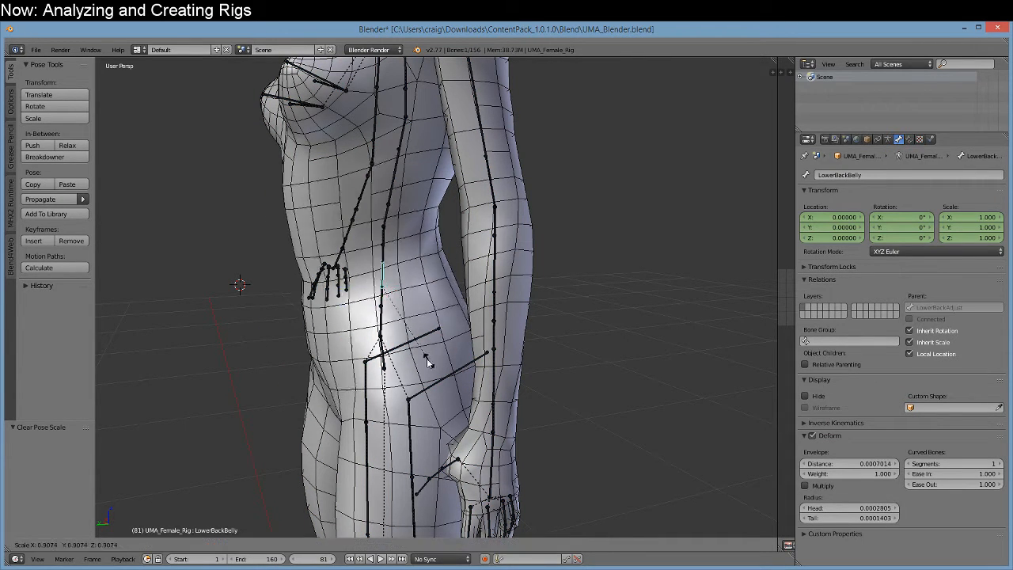
pyautogui.click(419, 345)
pyautogui.rightClick(382, 304)
pyautogui.rightClick(382, 304)
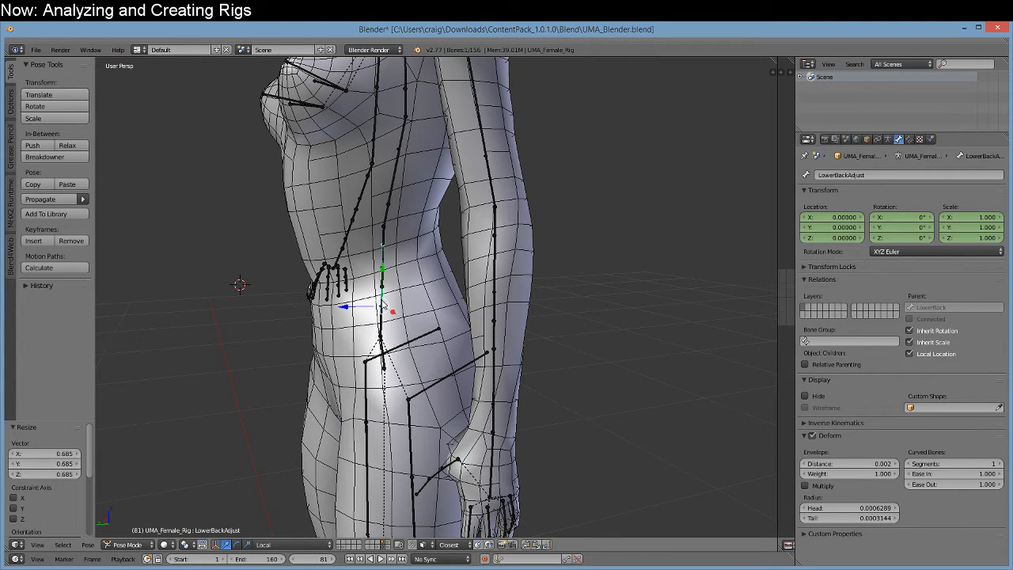
pyautogui.press('s')
pyautogui.rightClick(434, 255)
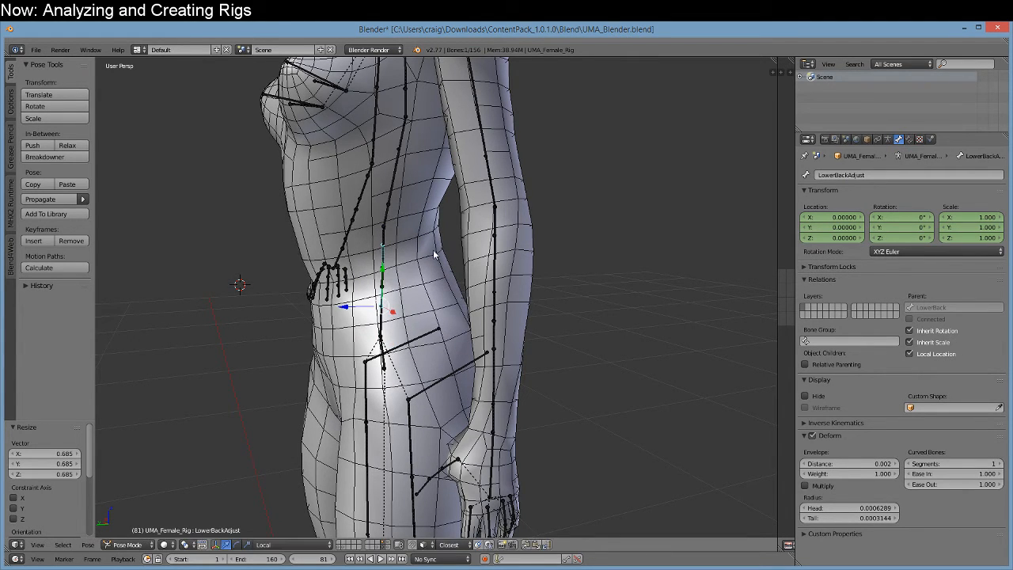
# Shrink the SpineAdjust bone uniformly to about 0.848 to narrow the waist.
pyautogui.rightClick(395, 195)
pyautogui.rightClick(395, 194)
pyautogui.press('s')
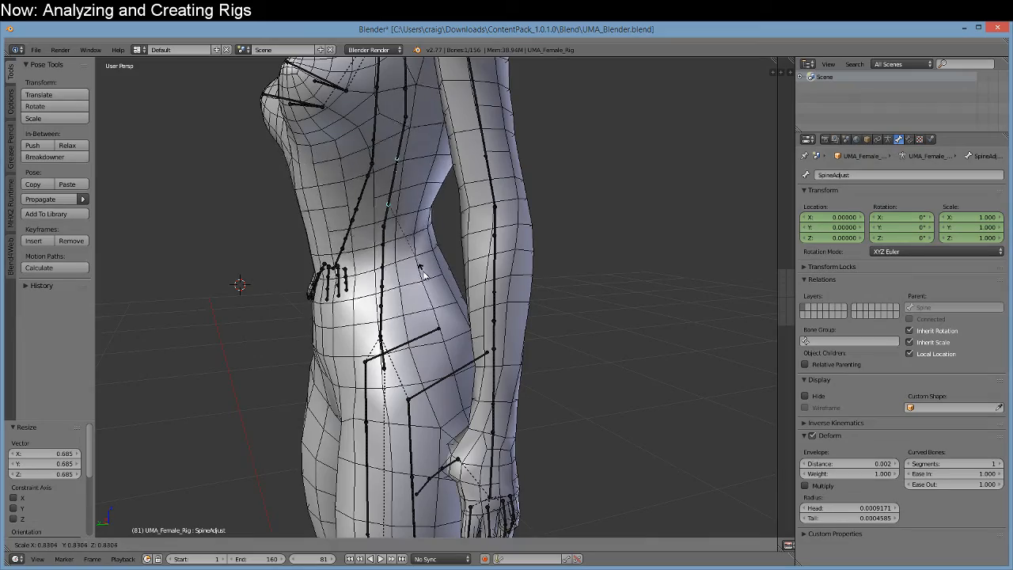
pyautogui.click(426, 275)
pyautogui.moveTo(484, 333); pyautogui.dragTo(457, 454, button='middle')
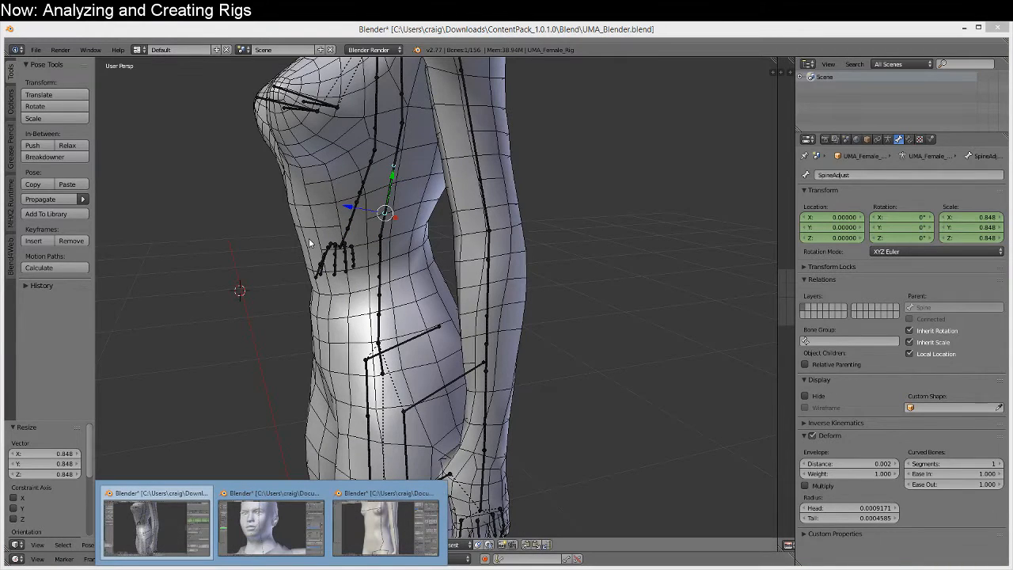
# Switch back to the crf01.blend window and put the armature in Edit Mode with the lower spine in right side view.
pyautogui.click(380, 513)
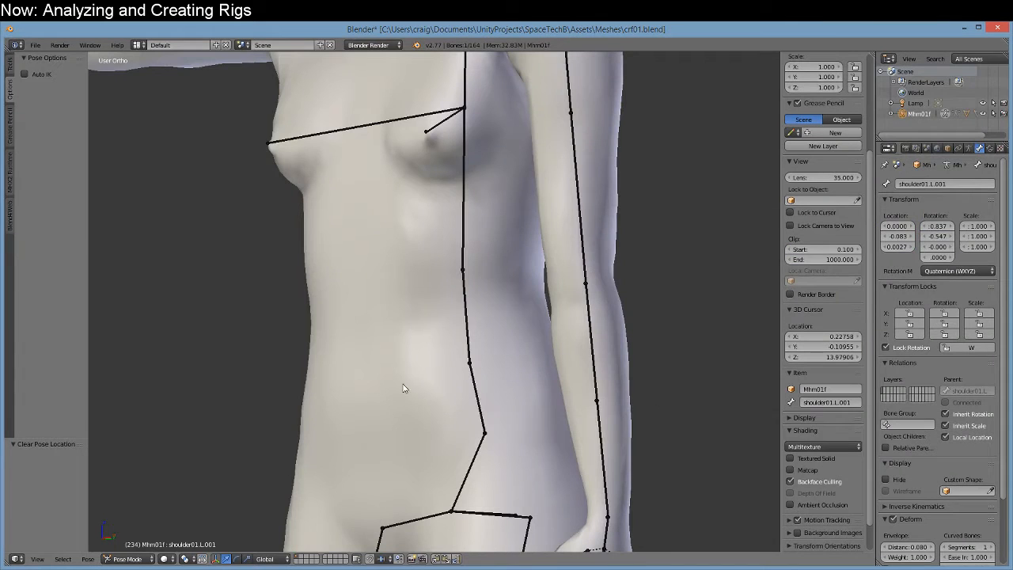
pyautogui.moveTo(467, 340); pyautogui.dragTo(441, 345, button='middle')
pyautogui.scroll(1, 442, 346)
pyautogui.press('KP_3')
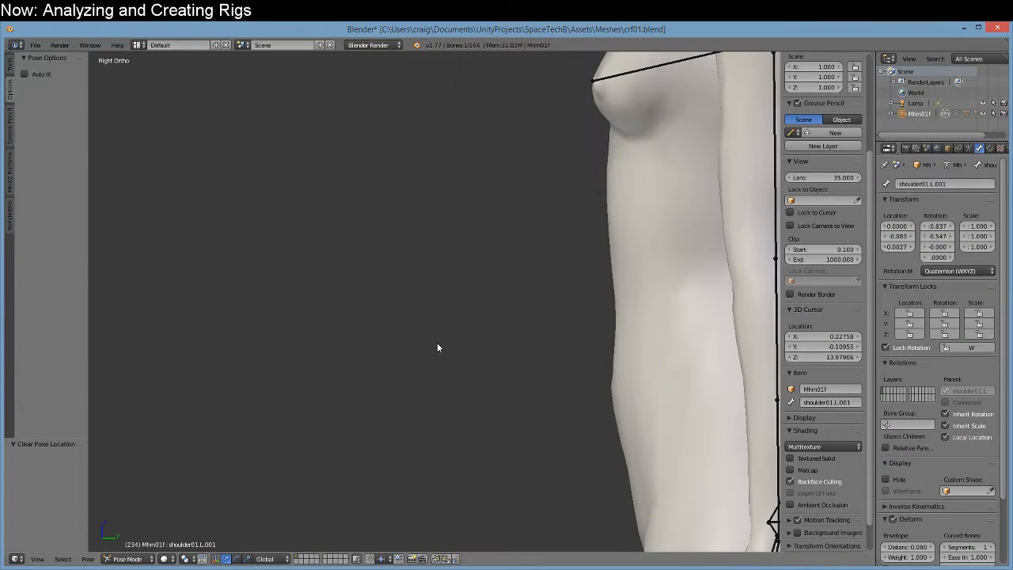
pyautogui.scroll(-2, 437, 344)
pyautogui.keyDown('shift'); pyautogui.moveTo(578, 367); pyautogui.dragTo(427, 371, button='middle'); pyautogui.keyUp('shift')
pyautogui.scroll(3, 569, 365)
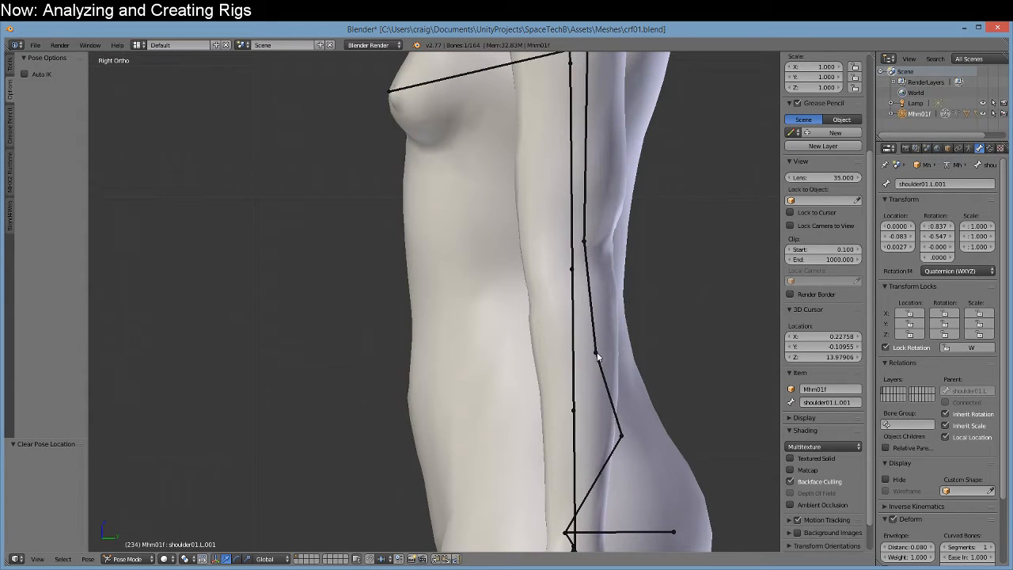
pyautogui.rightClick(596, 357)
pyautogui.press('Tab')
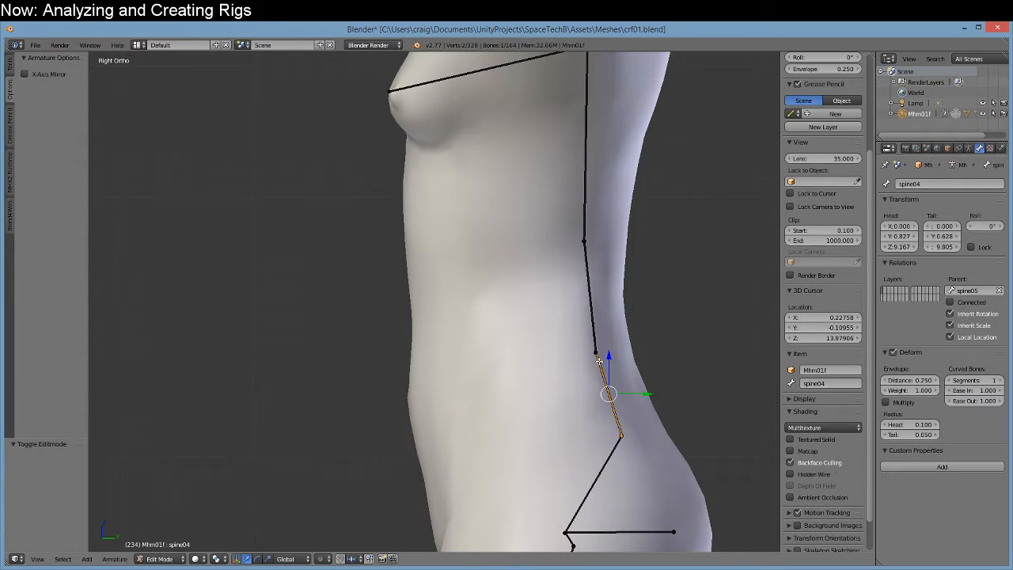
# Extrude two chained bones toward the belly from the spine03–spine04 joint, about 0.684 forward and 0.113 down, and another 0.417 forward.
pyautogui.rightClick(592, 340)
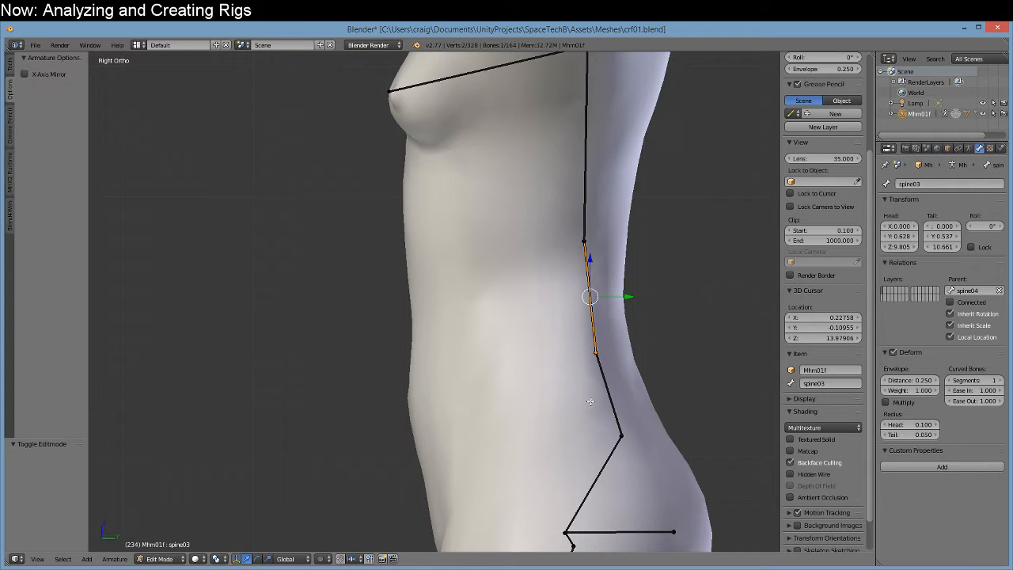
pyautogui.rightClick(597, 350)
pyautogui.press('e')
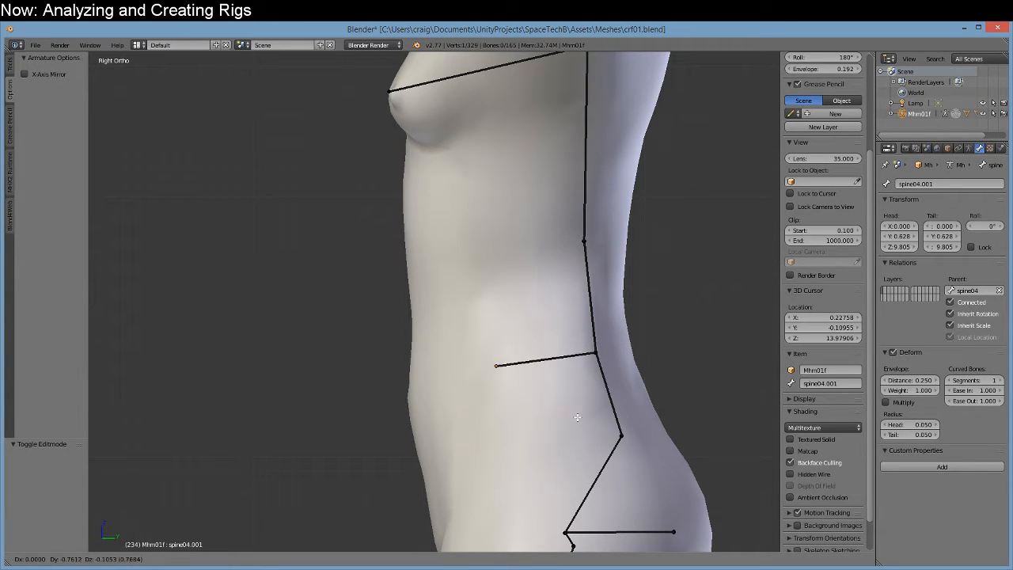
pyautogui.click(579, 419)
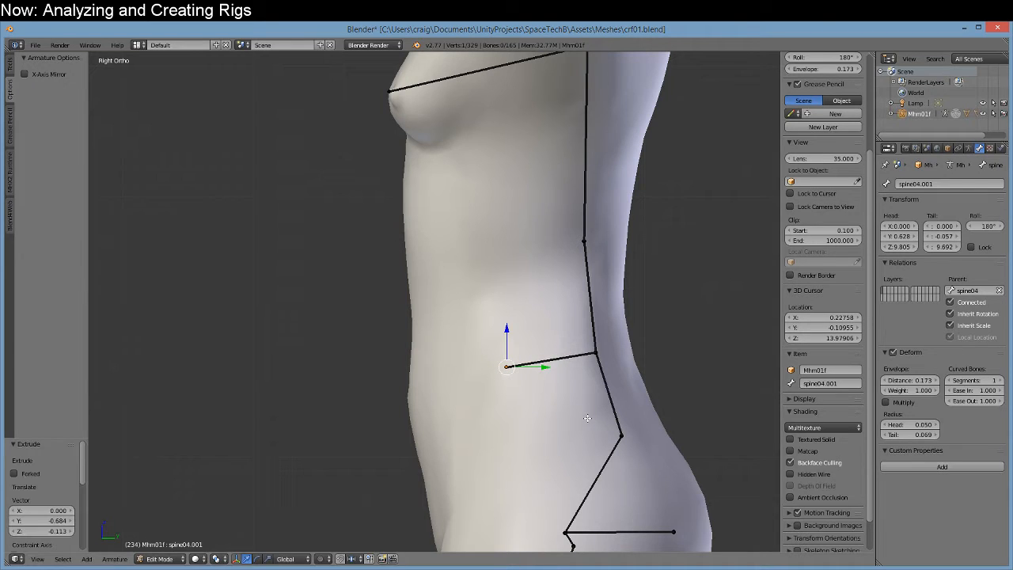
pyautogui.press('e')
pyautogui.click(532, 417)
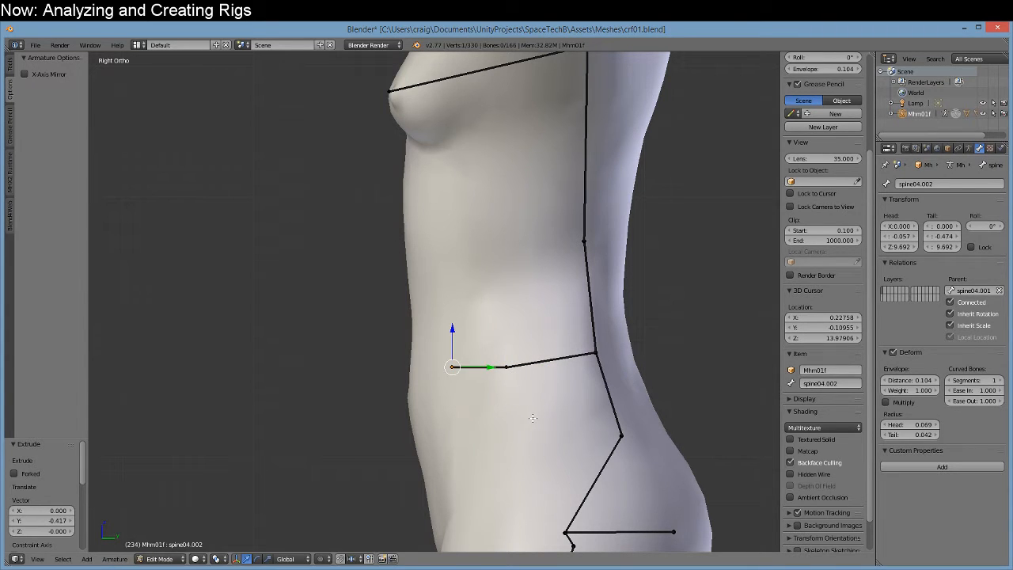
# Disconnect the two new belly bones, spine04.001 and spine04.002, from their parent bones' tails.
pyautogui.rightClick(594, 356)
pyautogui.rightClick(566, 359)
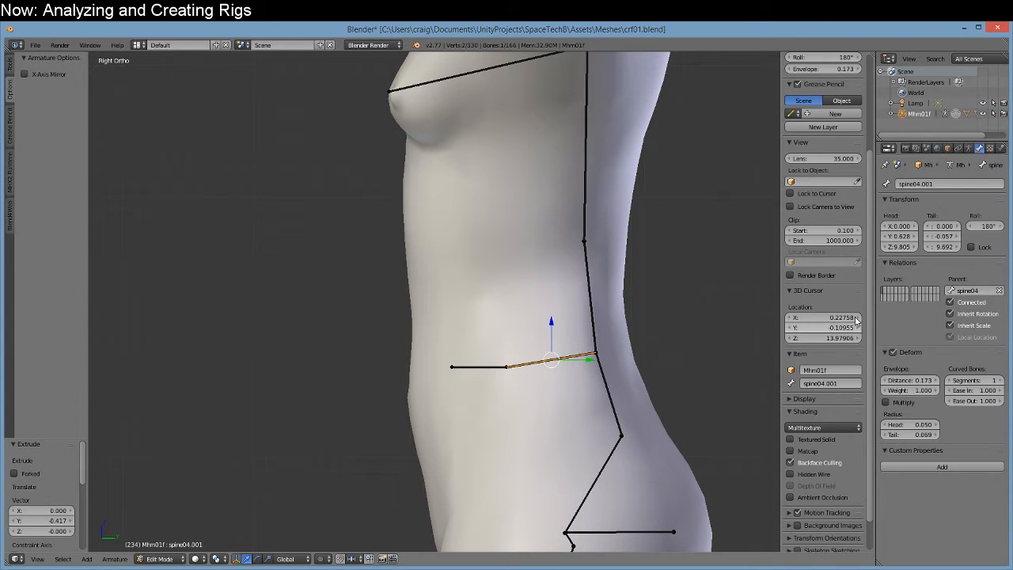
pyautogui.rightClick(475, 366)
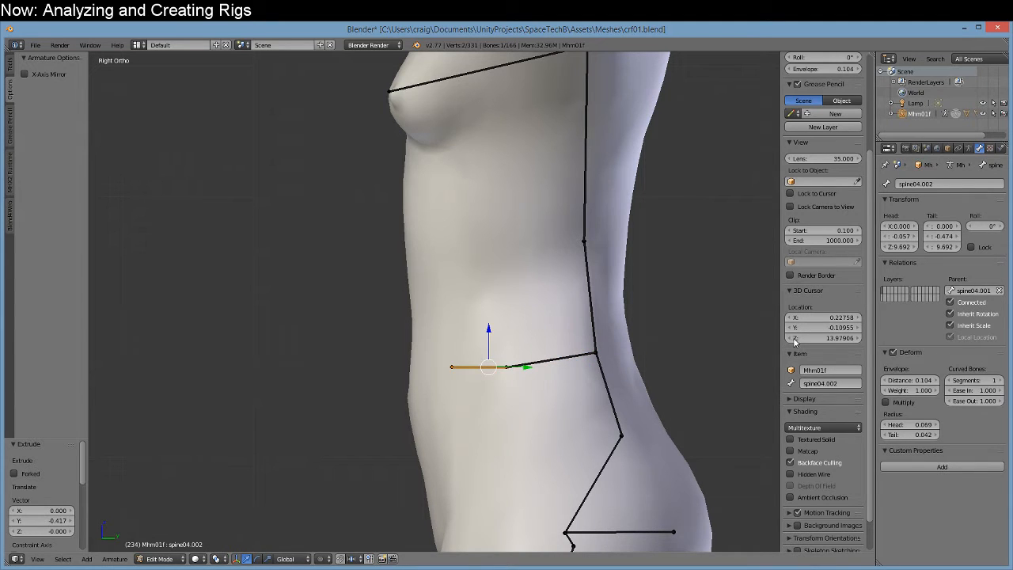
# Move the spine04.001 bone forward and up so its head sits at about Y 0.486, Z 10.024.
pyautogui.rightClick(562, 358)
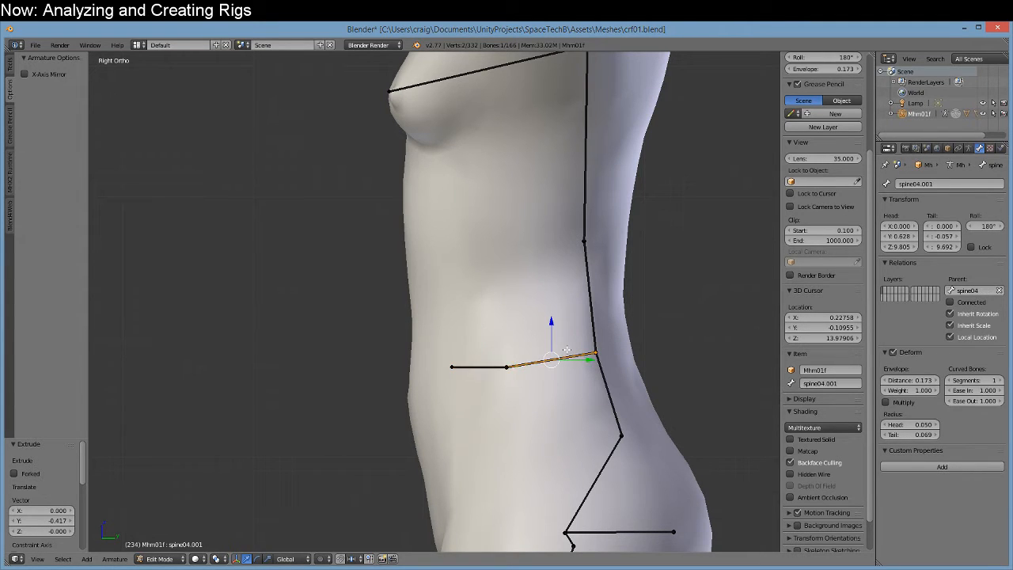
pyautogui.moveTo(551, 322); pyautogui.dragTo(552, 299)
pyautogui.moveTo(597, 336); pyautogui.dragTo(579, 336)
pyautogui.moveTo(526, 302); pyautogui.dragTo(534, 299)
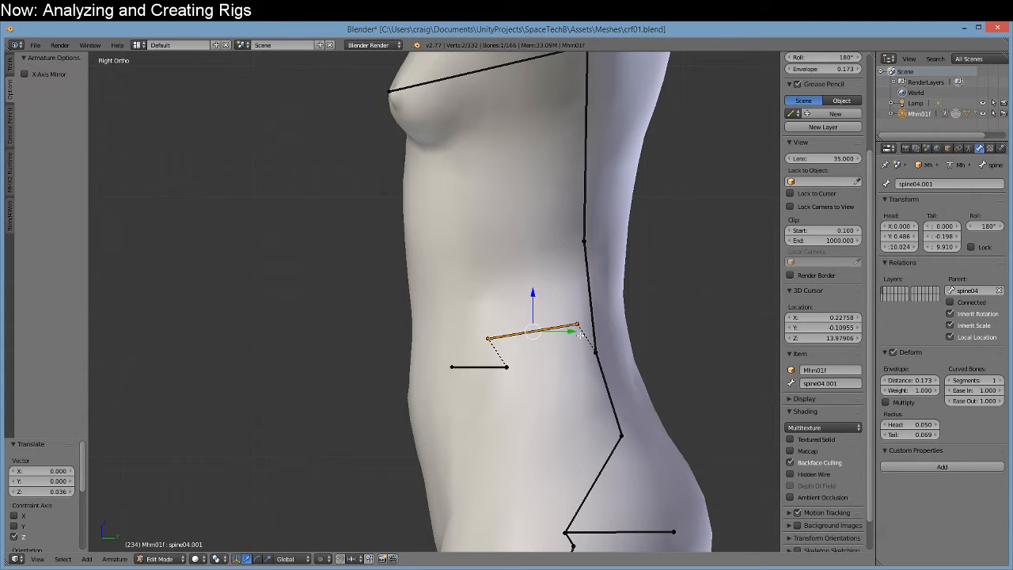
# Move the spine04.001 bone slightly farther forward and upward, away from the spine chain.
pyautogui.moveTo(580, 335); pyautogui.dragTo(565, 335)
pyautogui.moveTo(518, 299); pyautogui.dragTo(514, 260)
pyautogui.moveTo(515, 260); pyautogui.dragTo(317, 401, button='middle')
# Leave the armature's Edit Mode and put the body mesh in Weight Paint mode with the Draw brush.
pyautogui.press('Tab')
pyautogui.rightClick(318, 401)
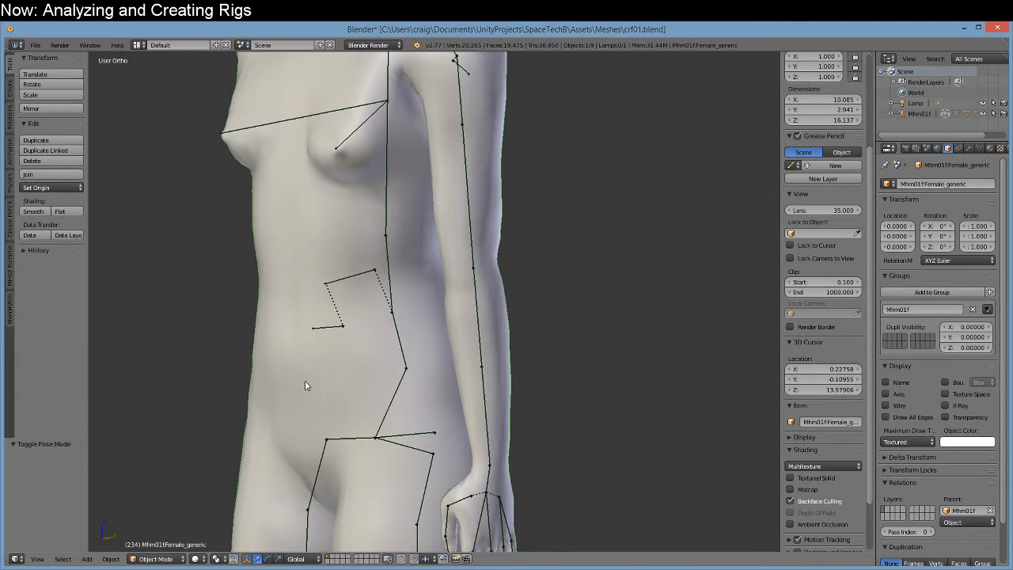
pyautogui.click(156, 558)
pyautogui.click(159, 500)
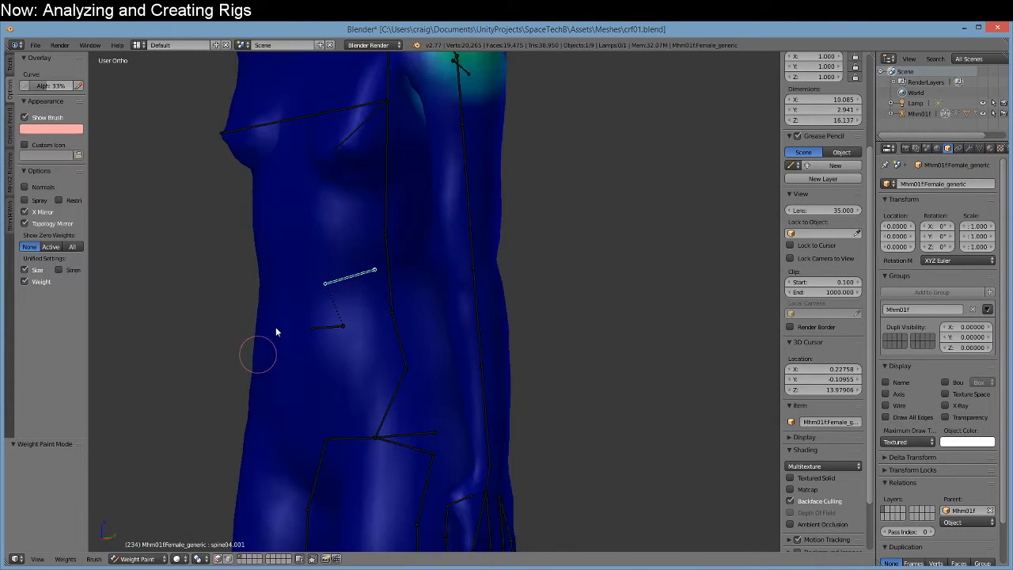
pyautogui.scroll(1, 194, 178)
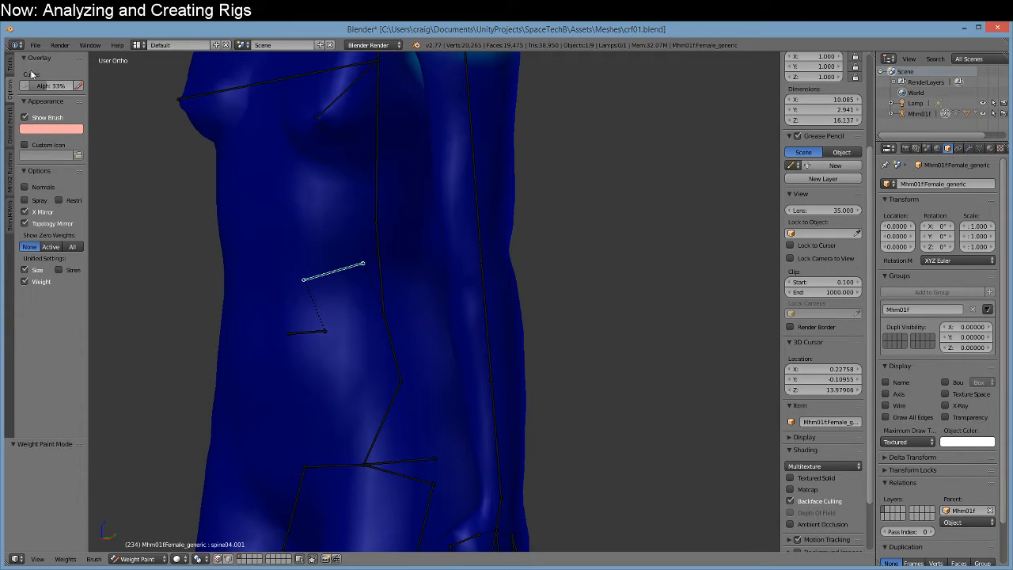
pyautogui.click(12, 61)
pyautogui.moveTo(269, 303)
pyautogui.mouseDown(button='middle')
pyautogui.moveTo(224, 312)
pyautogui.moveTo(240, 311)
pyautogui.moveTo(198, 277)
pyautogui.mouseUp(button='middle')
pyautogui.click(64, 116)
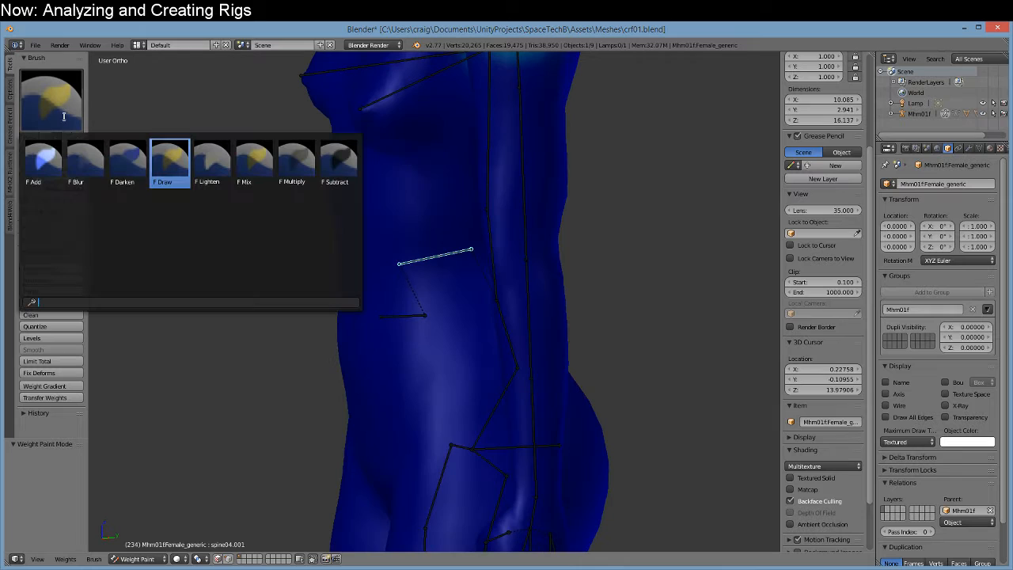
pyautogui.click(172, 166)
# Select the spine04.001 bone and paint its weight over the shoulder with the Draw brush at weight 1.000 and strength 0.194.
pyautogui.moveTo(109, 199)
pyautogui.mouseDown(button='middle')
pyautogui.moveTo(402, 265)
pyautogui.moveTo(333, 299)
pyautogui.moveTo(337, 290)
pyautogui.moveTo(407, 290)
pyautogui.mouseUp(button='middle')
pyautogui.rightClick(405, 290)
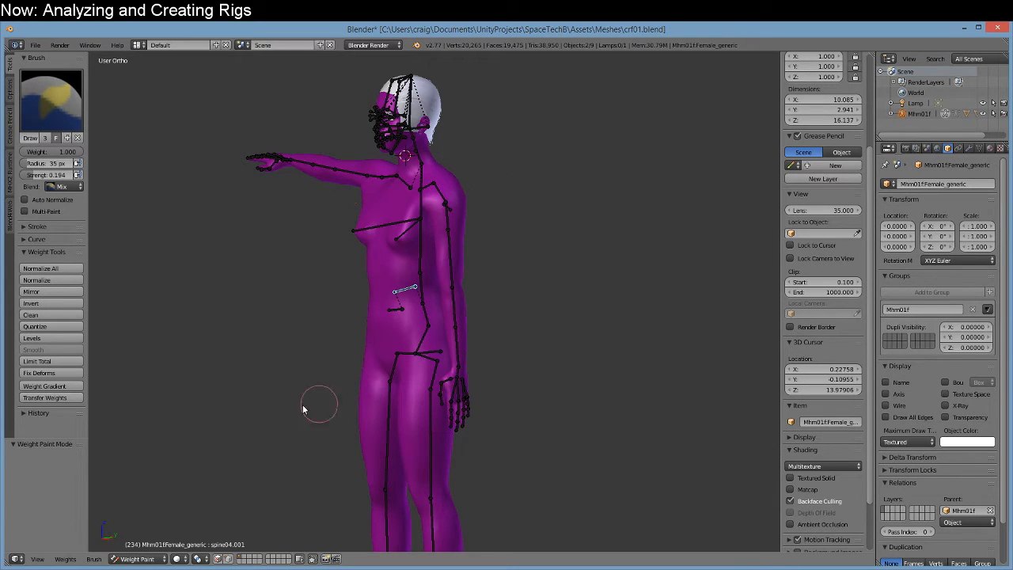
pyautogui.moveTo(312, 407)
pyautogui.mouseDown(button='middle')
pyautogui.moveTo(256, 367)
pyautogui.moveTo(293, 382)
pyautogui.moveTo(293, 340)
pyautogui.mouseUp(button='middle')
pyautogui.moveTo(444, 209)
pyautogui.mouseDown(button='middle')
pyautogui.moveTo(423, 247)
pyautogui.moveTo(431, 273)
pyautogui.mouseUp(button='middle')
pyautogui.moveTo(441, 143); pyautogui.dragTo(453, 197)
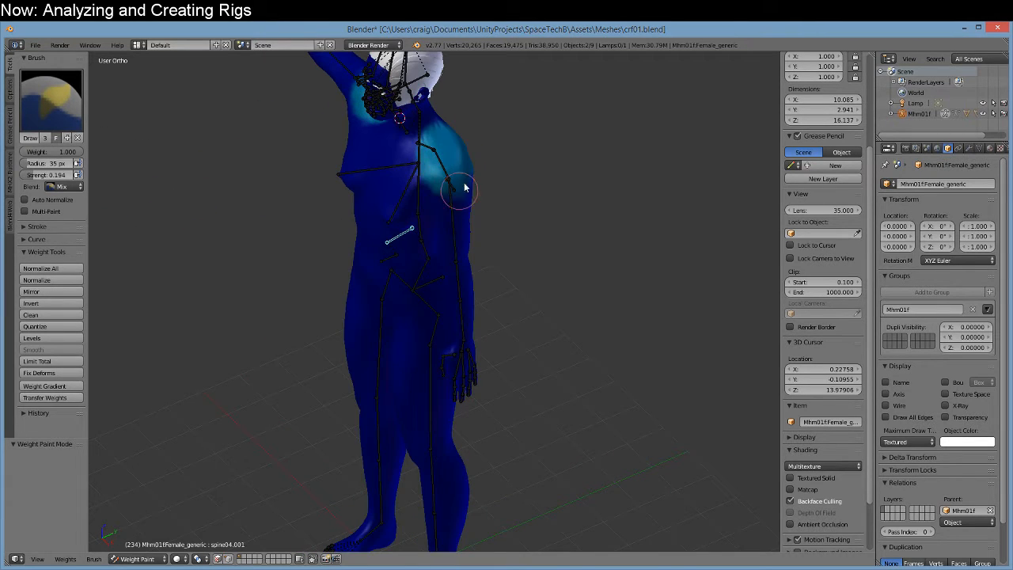
# Paint spine04.001's weight across the belly from below the breasts to the hips and around the side of the waist.
pyautogui.scroll(3, 383, 305)
pyautogui.scroll(1, 328, 240)
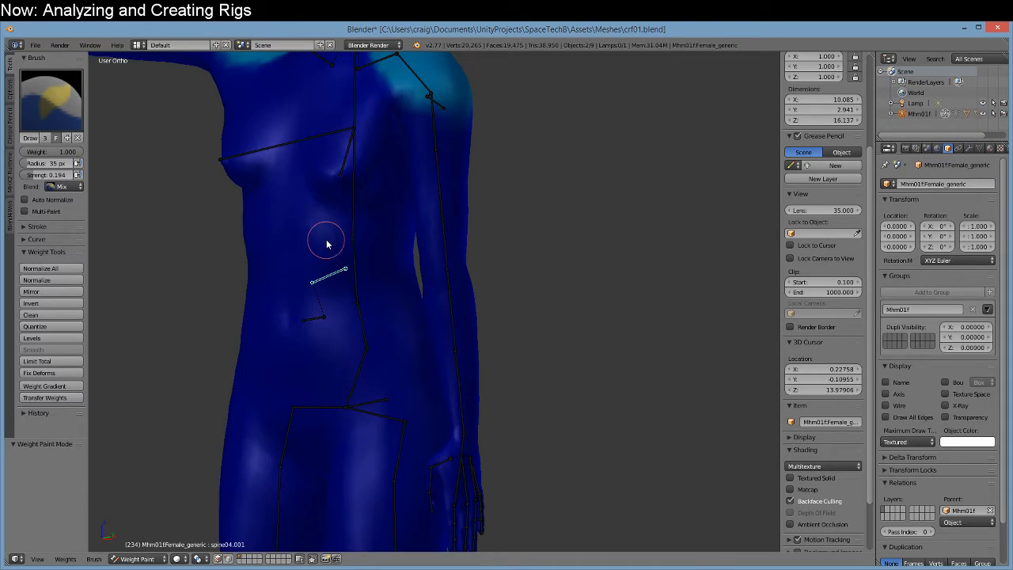
pyautogui.moveTo(290, 211)
pyautogui.mouseDown()
pyautogui.moveTo(365, 269)
pyautogui.moveTo(337, 348)
pyautogui.moveTo(274, 264)
pyautogui.moveTo(334, 251)
pyautogui.moveTo(305, 323)
pyautogui.moveTo(291, 308)
pyautogui.moveTo(319, 341)
pyautogui.moveTo(271, 357)
pyautogui.moveTo(346, 351)
pyautogui.moveTo(275, 386)
pyautogui.moveTo(377, 298)
pyautogui.moveTo(340, 373)
pyautogui.moveTo(256, 380)
pyautogui.moveTo(366, 377)
pyautogui.moveTo(384, 290)
pyautogui.moveTo(353, 231)
pyautogui.moveTo(281, 208)
pyautogui.moveTo(328, 233)
pyautogui.moveTo(379, 335)
pyautogui.moveTo(336, 378)
pyautogui.moveTo(380, 307)
pyautogui.moveTo(394, 327)
pyautogui.moveTo(396, 319)
pyautogui.moveTo(391, 340)
pyautogui.moveTo(357, 365)
pyautogui.moveTo(398, 330)
pyautogui.moveTo(348, 353)
pyautogui.mouseUp()
pyautogui.moveTo(348, 353)
pyautogui.mouseDown(button='middle')
pyautogui.moveTo(301, 334)
pyautogui.moveTo(331, 347)
pyautogui.moveTo(319, 339)
pyautogui.mouseUp(button='middle')
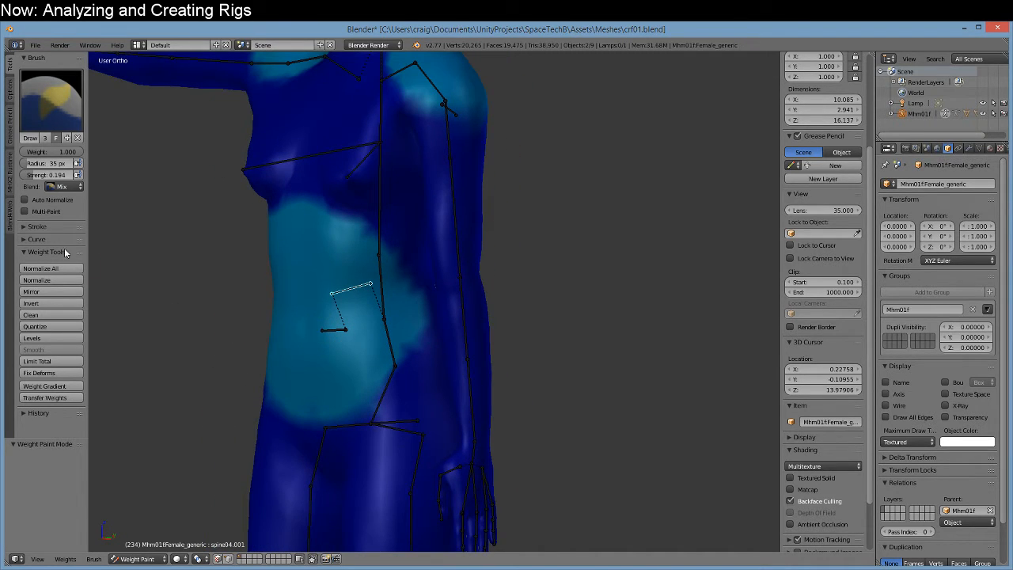
# Turn on Auto Normalize, select the spine04.002 bone and paint its weight over the lower belly.
pyautogui.rightClick(330, 331)
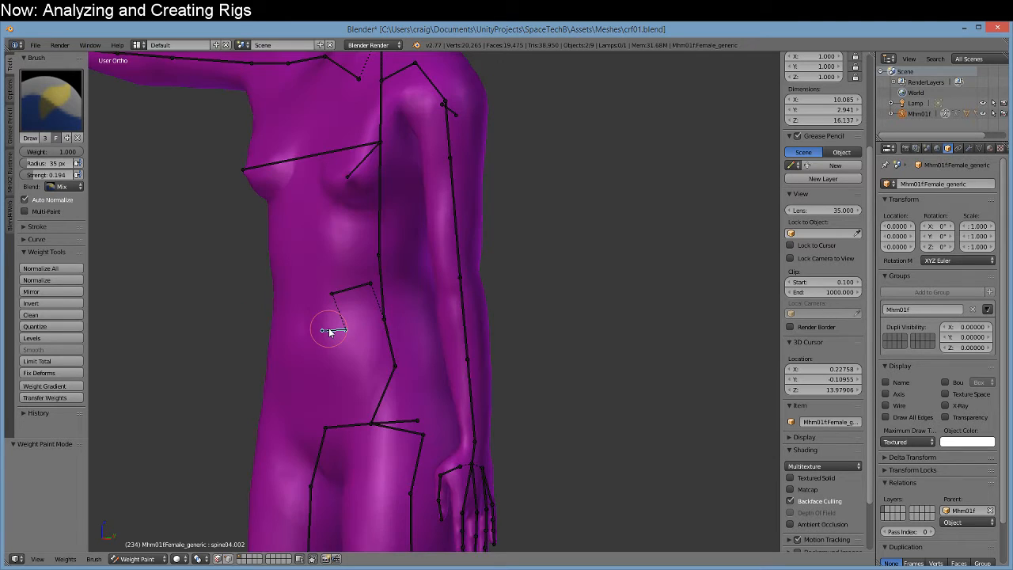
pyautogui.moveTo(329, 340); pyautogui.dragTo(330, 351, button='middle')
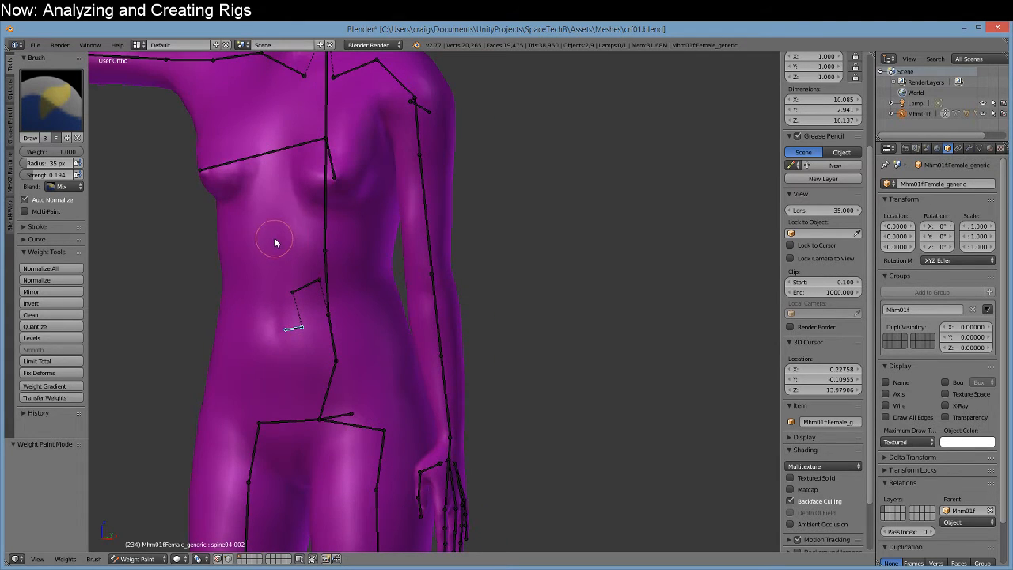
pyautogui.moveTo(275, 243)
pyautogui.mouseDown()
pyautogui.moveTo(294, 283)
pyautogui.moveTo(344, 294)
pyautogui.moveTo(278, 257)
pyautogui.moveTo(351, 301)
pyautogui.moveTo(271, 285)
pyautogui.moveTo(319, 318)
pyautogui.moveTo(339, 319)
pyautogui.moveTo(265, 387)
pyautogui.moveTo(265, 372)
pyautogui.moveTo(353, 355)
pyautogui.mouseUp()
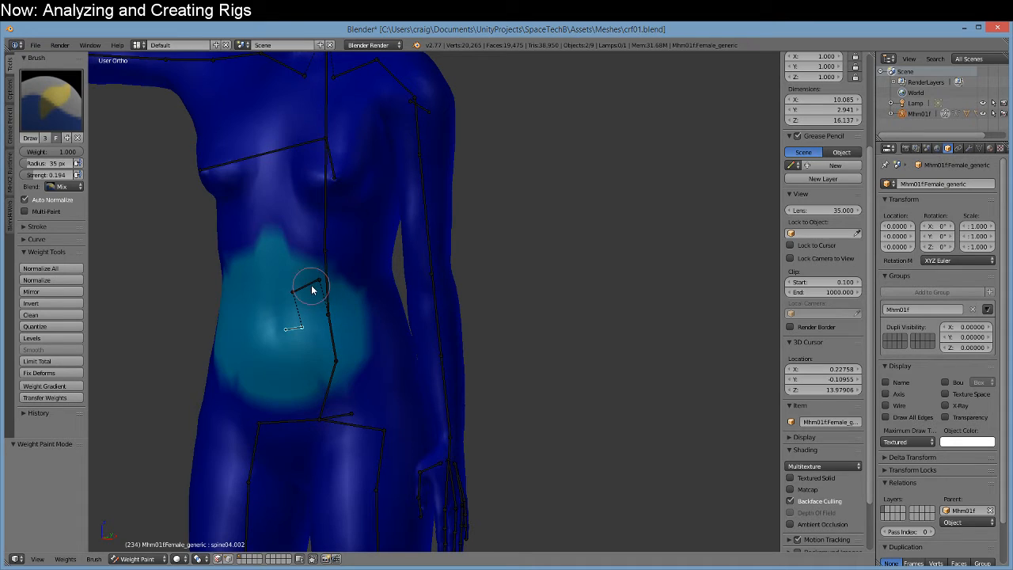
# Return the mesh to Object Mode and select the spine04.001 bone of the armature in Pose Mode.
pyautogui.moveTo(312, 289)
pyautogui.mouseDown(button='middle')
pyautogui.moveTo(355, 380)
pyautogui.moveTo(372, 332)
pyautogui.mouseUp(button='middle')
pyautogui.scroll(4, 373, 333)
pyautogui.click(138, 559)
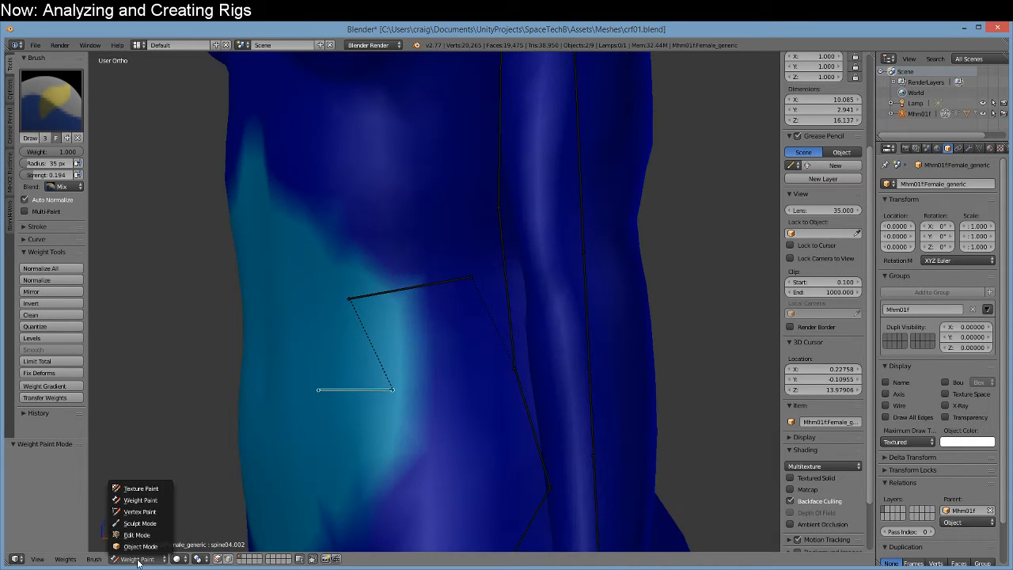
pyautogui.click(140, 546)
pyautogui.rightClick(398, 297)
pyautogui.scroll(-2, 411, 335)
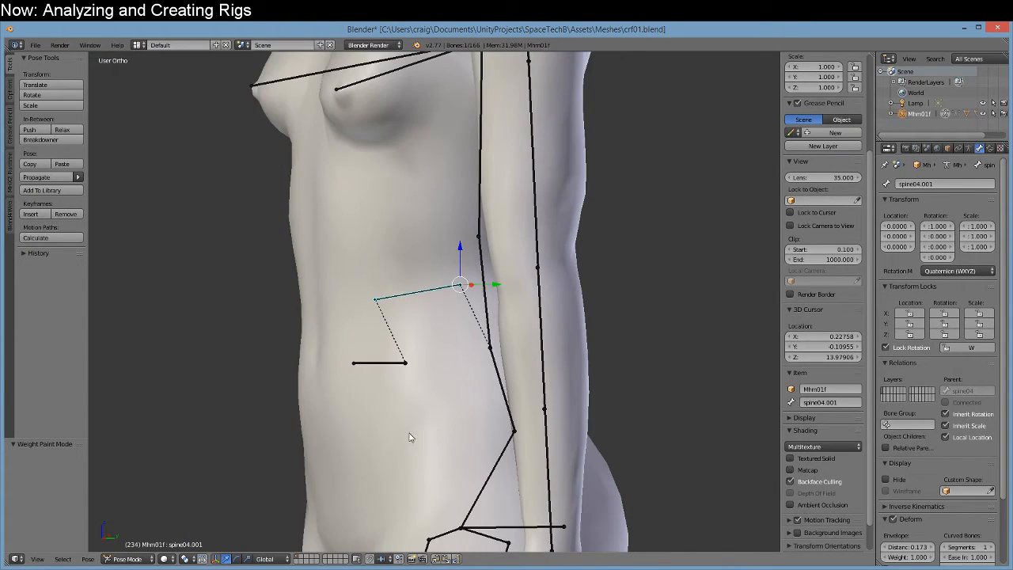
# Scale the spine04.001 bone uniformly to 1.847 to enlarge the belly.
pyautogui.keyDown('shift'); pyautogui.moveTo(410, 443); pyautogui.dragTo(436, 154, button='middle'); pyautogui.keyUp('shift')
pyautogui.moveTo(424, 243); pyautogui.dragTo(423, 438, button='middle')
pyautogui.scroll(-2, 431, 372)
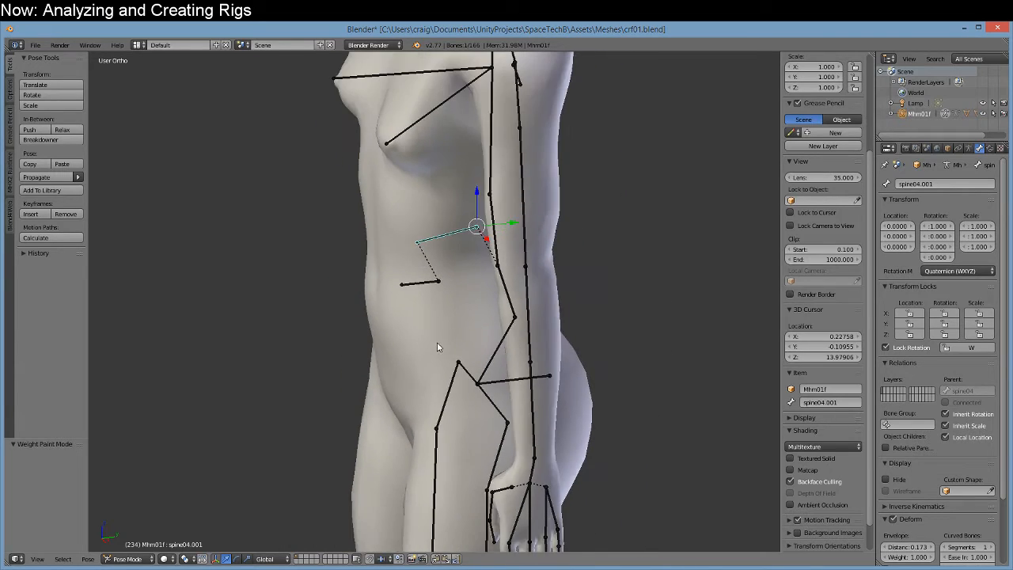
pyautogui.moveTo(437, 341)
pyautogui.mouseDown(button='middle')
pyautogui.moveTo(415, 305)
pyautogui.moveTo(430, 326)
pyautogui.mouseUp(button='middle')
pyautogui.press('s')
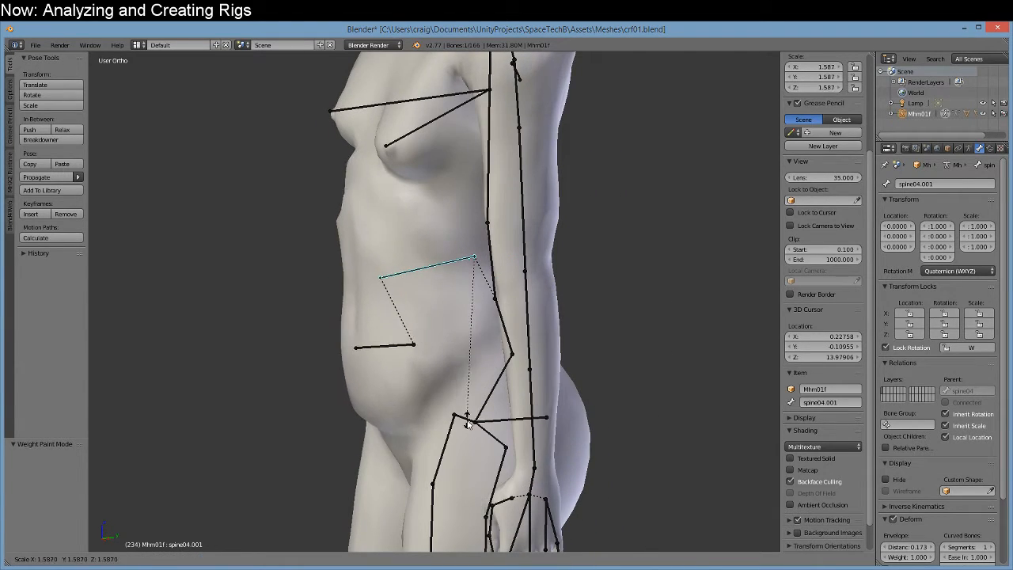
pyautogui.click(471, 439)
# Stretch the spine04.001 bone along its local Y axis by a factor of 1.339.
pyautogui.moveTo(471, 440)
pyautogui.mouseDown(button='middle')
pyautogui.moveTo(527, 387)
pyautogui.moveTo(556, 391)
pyautogui.moveTo(484, 397)
pyautogui.moveTo(471, 450)
pyautogui.moveTo(446, 429)
pyautogui.moveTo(456, 433)
pyautogui.mouseUp(button='middle')
pyautogui.press('s')
pyautogui.press('z')
pyautogui.press('y')
pyautogui.press('y')
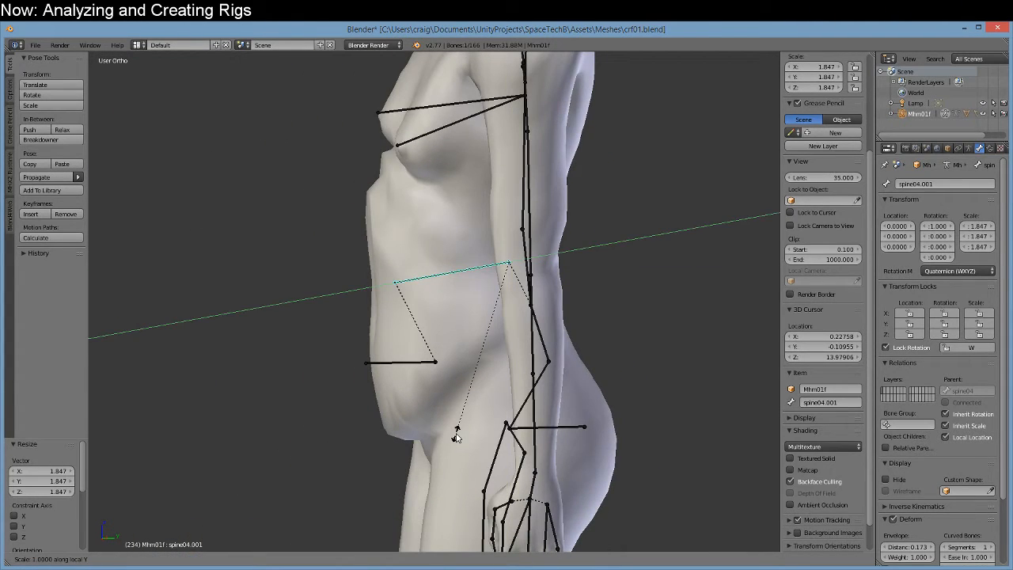
pyautogui.click(366, 457)
# Switch to the UMA_Blender.blend window and clear the pose rotation and scale of all bones in the UMA female rig.
pyautogui.moveTo(366, 456); pyautogui.dragTo(534, 276, button='middle')
pyautogui.moveTo(490, 375); pyautogui.dragTo(390, 389, button='middle')
pyautogui.scroll(1, 391, 390)
pyautogui.click(269, 568)
pyautogui.click(173, 529)
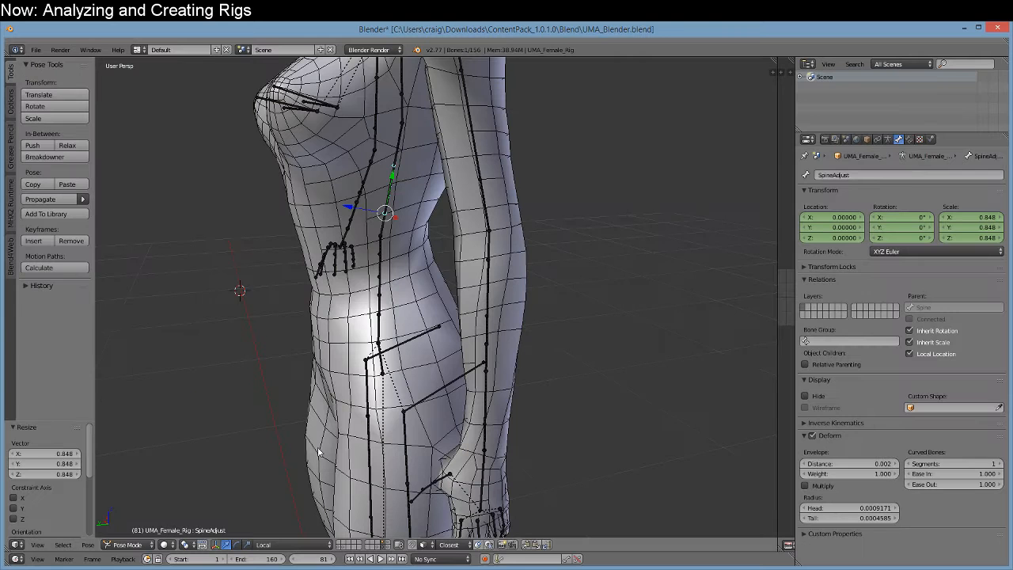
pyautogui.press('a')
pyautogui.press('a')
pyautogui.hotkey('alt', 'r')
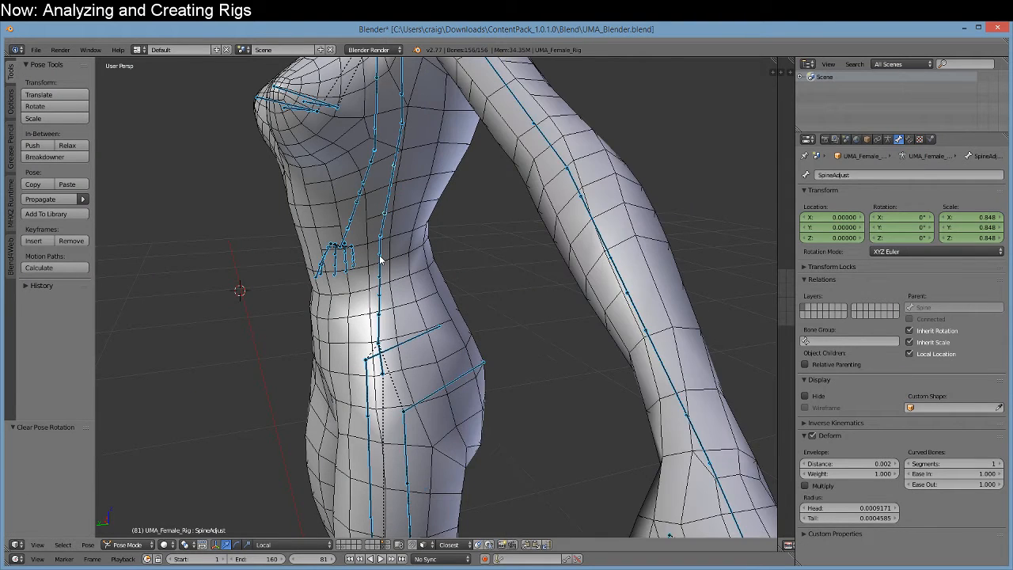
pyautogui.hotkey('alt', 's')
# Scale the LowerBackBelly bone uniformly to 2.105 and examine how the UMA belly deforms.
pyautogui.rightClick(379, 273)
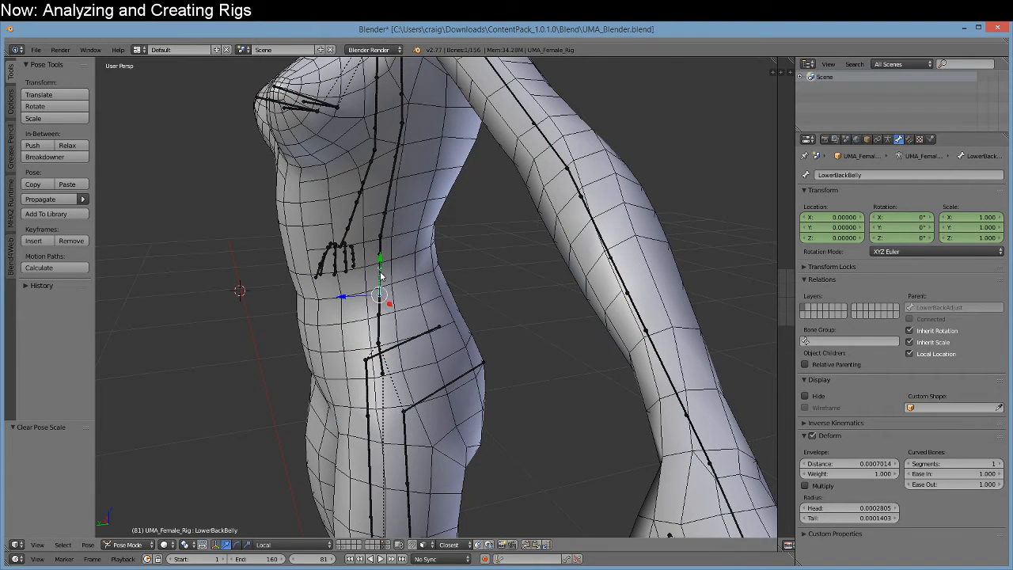
pyautogui.press('s')
pyautogui.rightClick(438, 334)
pyautogui.press('s')
pyautogui.click(633, 340)
pyautogui.scroll(2, 541, 368)
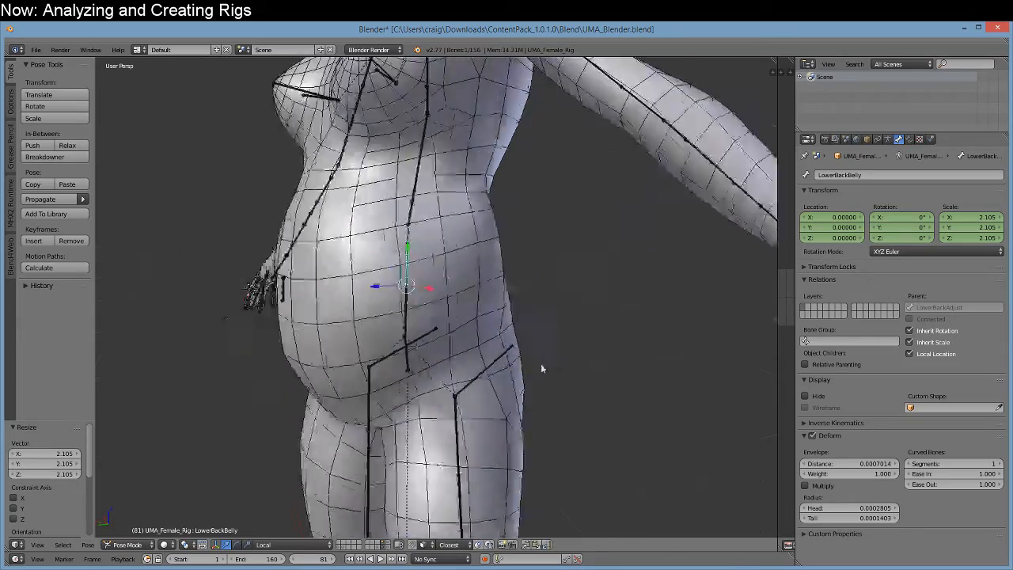
pyautogui.moveTo(542, 368); pyautogui.dragTo(401, 486, button='middle')
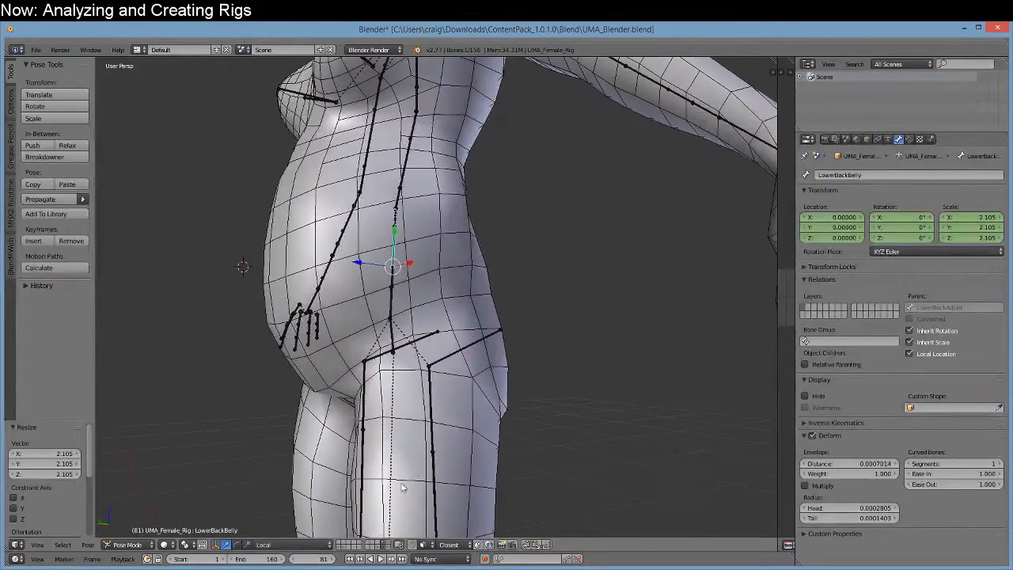
# Switch back to the crf01.blend window and view the posed belly from the side.
pyautogui.click(273, 569)
pyautogui.click(357, 522)
pyautogui.moveTo(345, 460); pyautogui.dragTo(413, 333, button='middle')
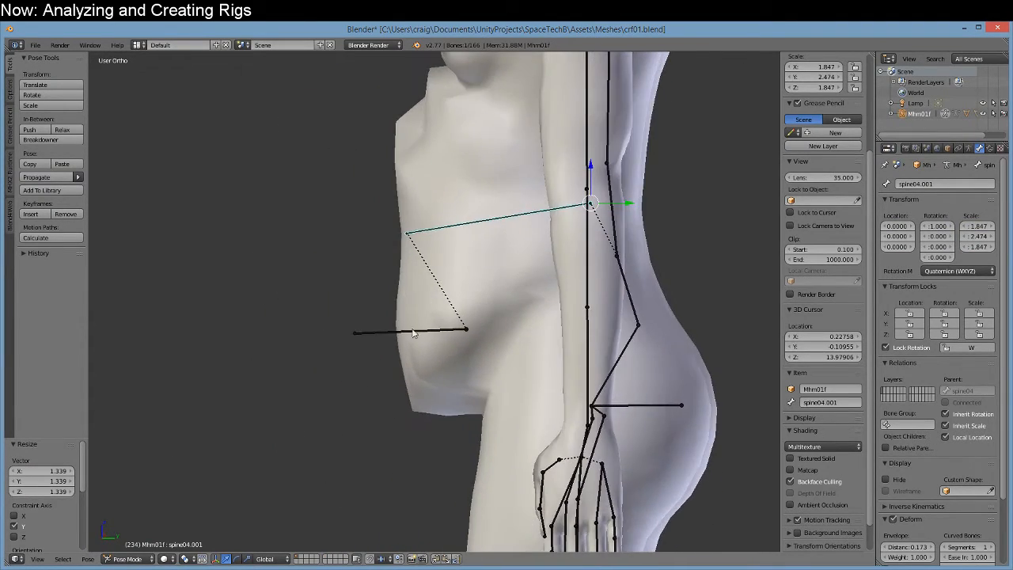
pyautogui.press('r')
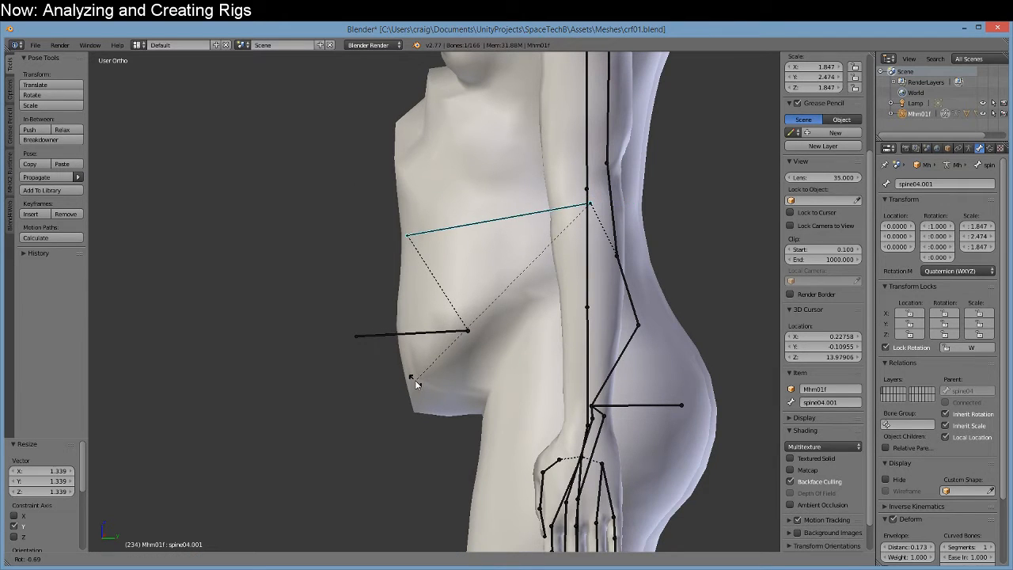
pyautogui.press('x')
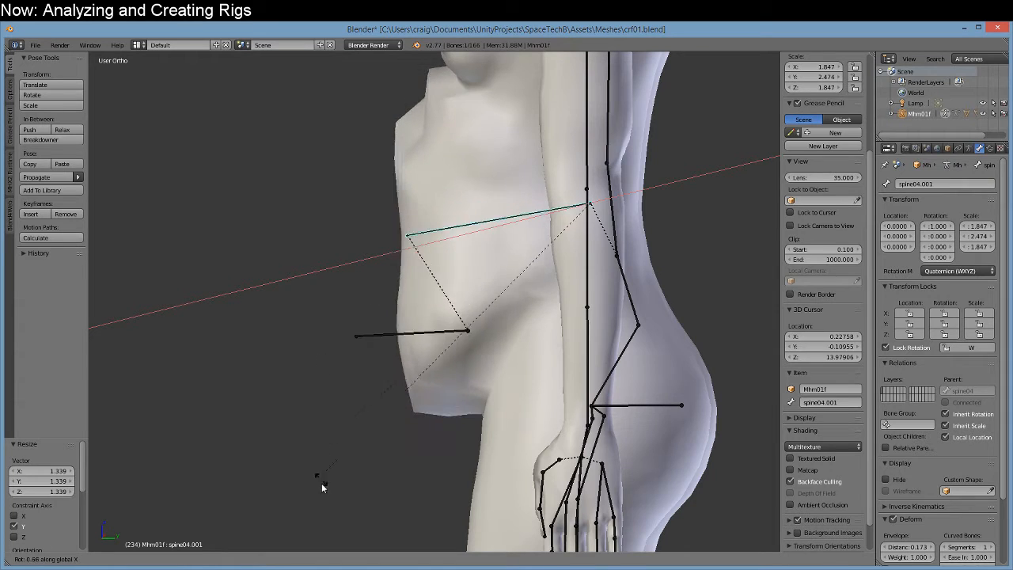
pyautogui.rightClick(323, 453)
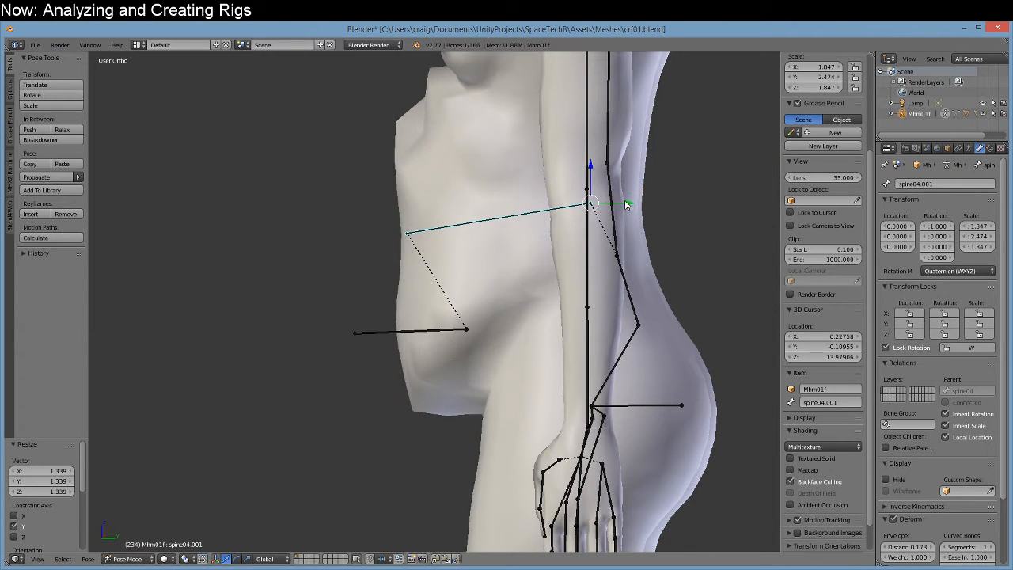
# Move the posed spine04.001 bone 1.289 forward, then lower it and shift it back 0.516 along Y.
pyautogui.moveTo(625, 205); pyautogui.dragTo(487, 236)
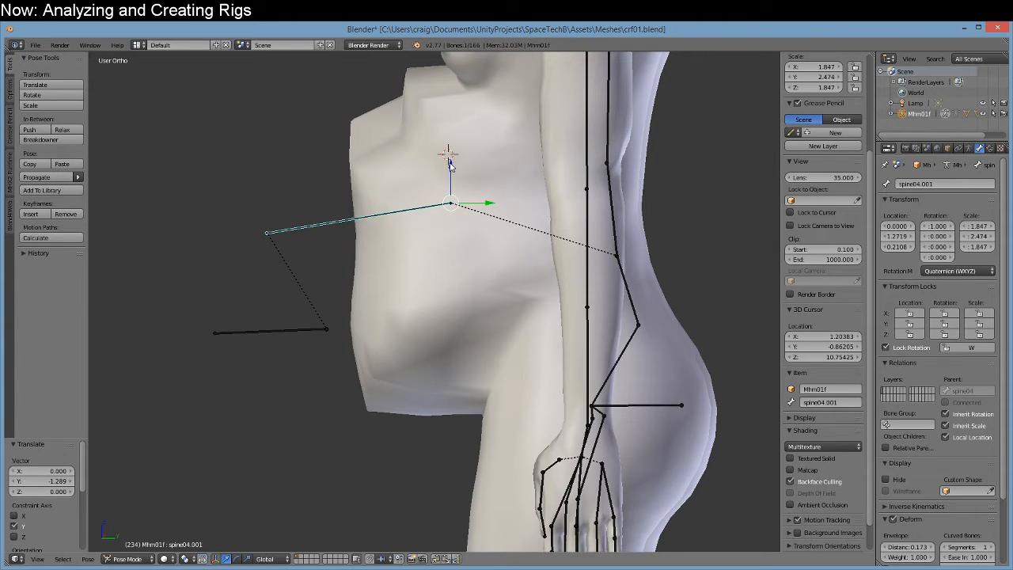
pyautogui.moveTo(449, 164); pyautogui.dragTo(539, 301)
pyautogui.moveTo(487, 342)
pyautogui.mouseDown(button='middle')
pyautogui.moveTo(542, 279)
pyautogui.moveTo(548, 316)
pyautogui.moveTo(496, 342)
pyautogui.mouseUp(button='middle')
# Select the body mesh and put it in Weight Paint mode with the Mix brush.
pyautogui.rightClick(399, 270)
pyautogui.moveTo(337, 384)
pyautogui.mouseDown(button='middle')
pyautogui.moveTo(311, 351)
pyautogui.moveTo(336, 382)
pyautogui.mouseUp(button='middle')
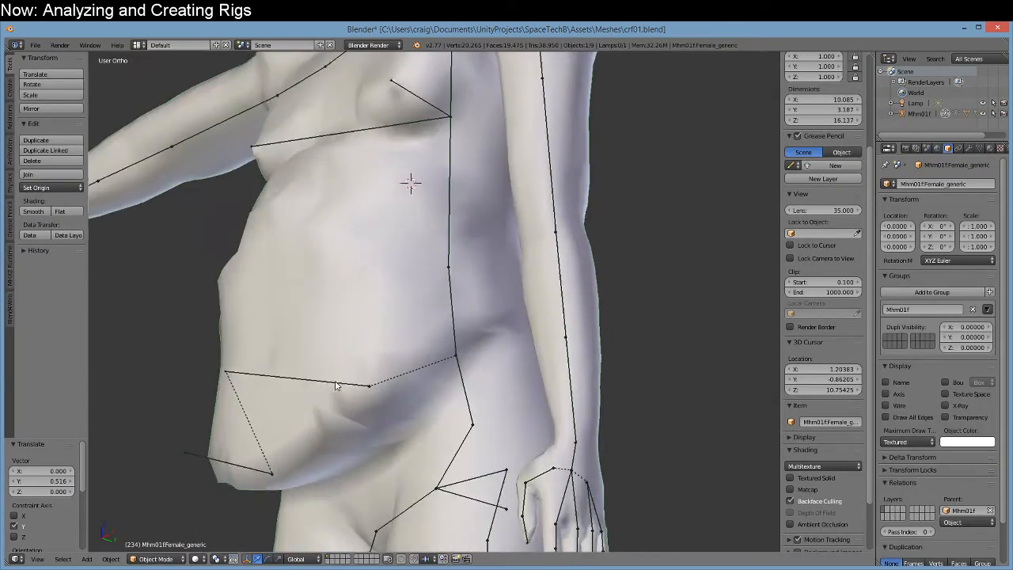
pyautogui.press('Tab')
pyautogui.press('Tab')
pyautogui.moveTo(308, 433); pyautogui.dragTo(231, 432, button='middle')
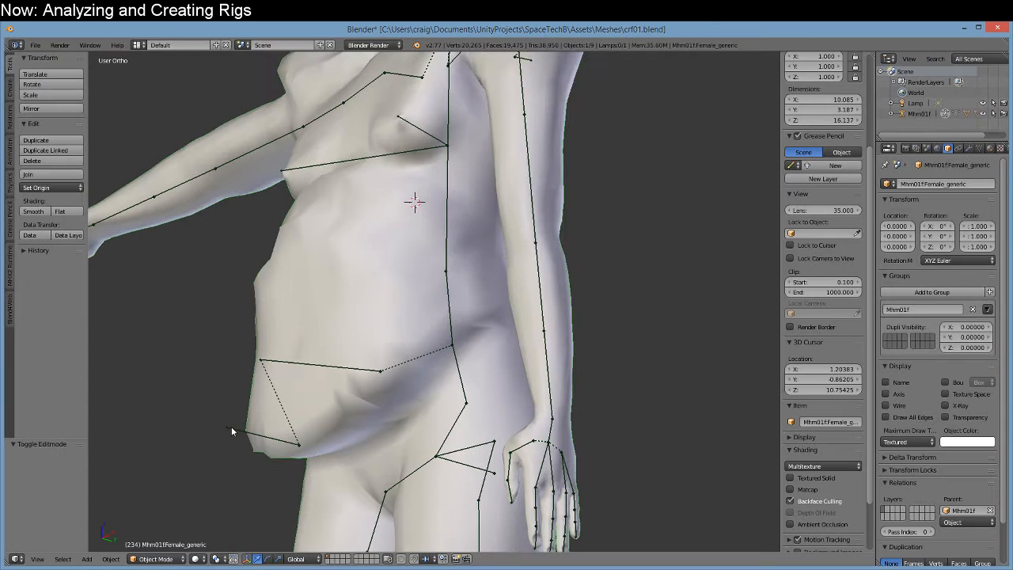
pyautogui.click(157, 558)
pyautogui.click(165, 504)
pyautogui.moveTo(165, 503)
pyautogui.mouseDown(button='middle')
pyautogui.moveTo(261, 434)
pyautogui.moveTo(249, 470)
pyautogui.moveTo(89, 178)
pyautogui.mouseUp(button='middle')
pyautogui.click(51, 100)
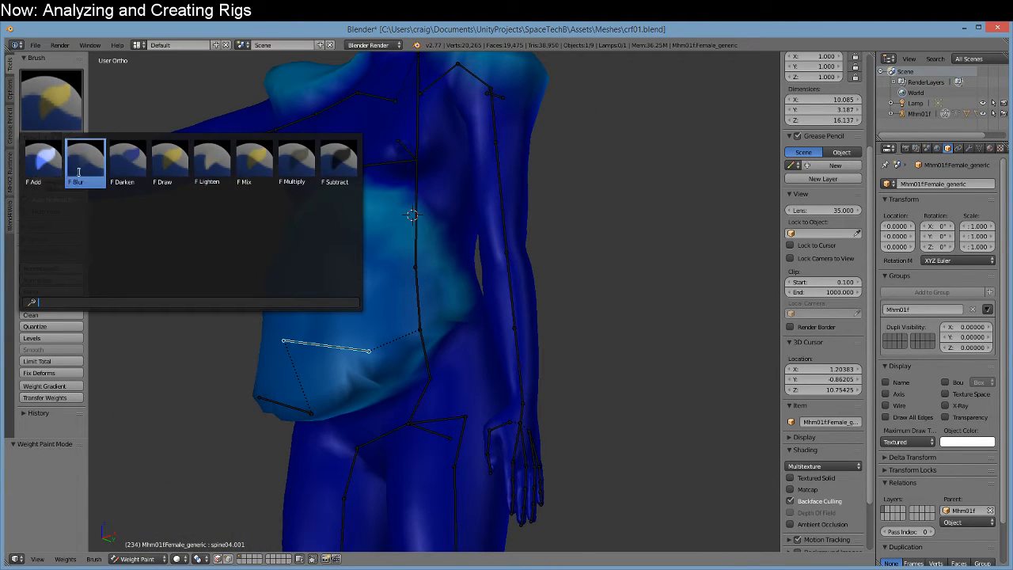
pyautogui.click(235, 170)
pyautogui.scroll(-8, 296, 261)
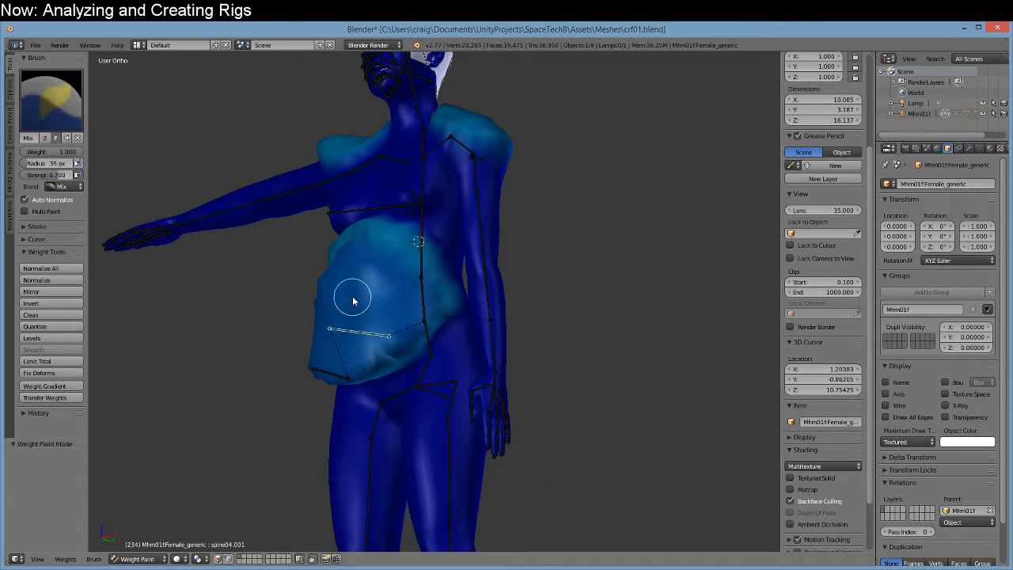
pyautogui.moveTo(397, 327); pyautogui.dragTo(414, 311, button='middle')
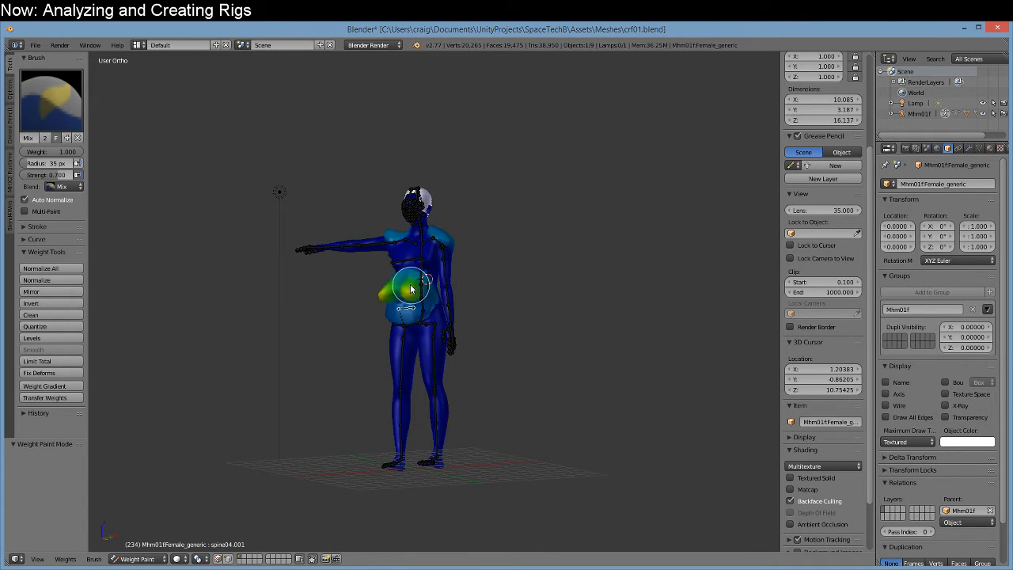
pyautogui.hotkey('ctrl', 'z')
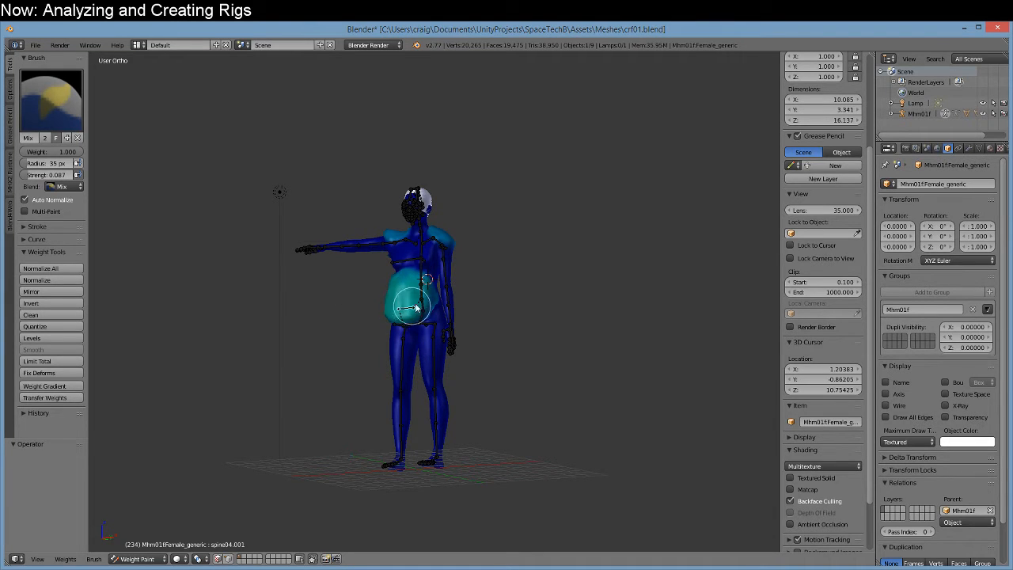
# Lower the Mix brush strength to 0.087 and build up spine04.001's weight over the whole belly.
pyautogui.scroll(4, 426, 339)
pyautogui.scroll(-2, 426, 339)
pyautogui.moveTo(426, 339)
pyautogui.mouseDown(button='middle')
pyautogui.moveTo(367, 301)
pyautogui.moveTo(368, 283)
pyautogui.moveTo(353, 351)
pyautogui.moveTo(391, 366)
pyautogui.mouseUp(button='middle')
pyautogui.scroll(3, 353, 350)
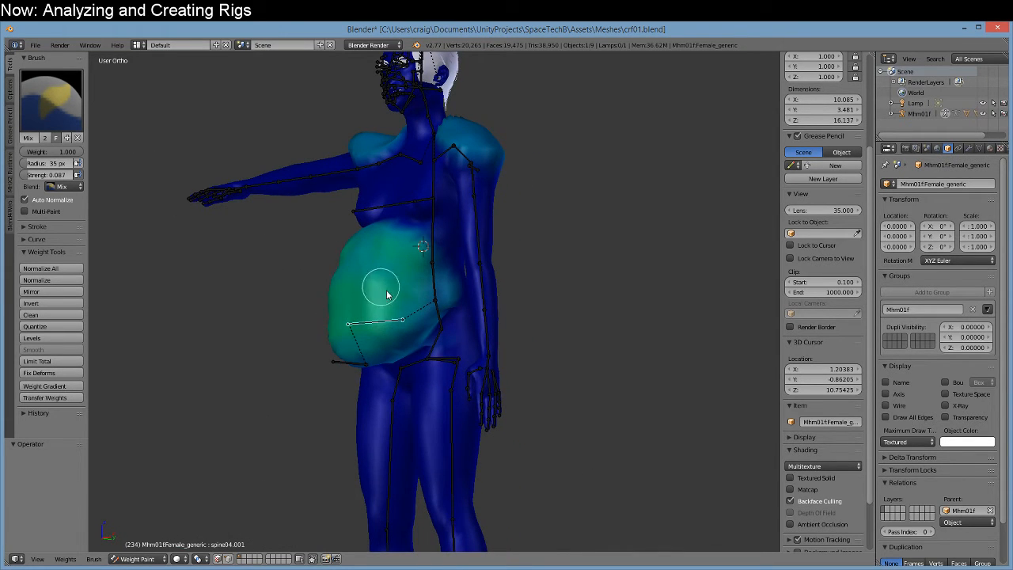
pyautogui.moveTo(354, 319)
pyautogui.mouseDown(button='middle')
pyautogui.moveTo(335, 340)
pyautogui.moveTo(308, 345)
pyautogui.moveTo(353, 353)
pyautogui.mouseUp(button='middle')
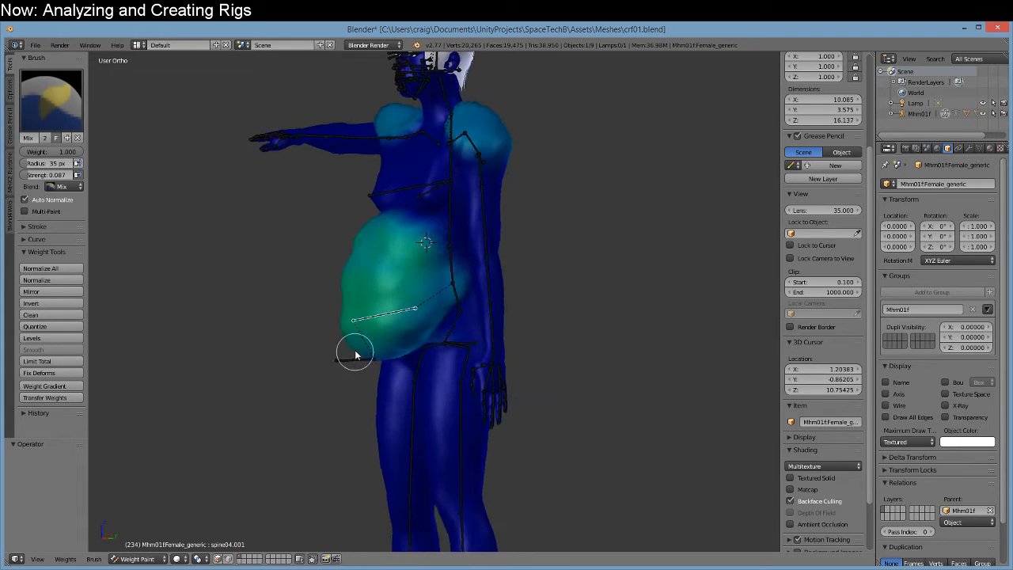
# Switch to the Blur brush and smooth spine04.001's weights across the upper, front and lower belly.
pyautogui.scroll(2, 353, 353)
pyautogui.click(49, 111)
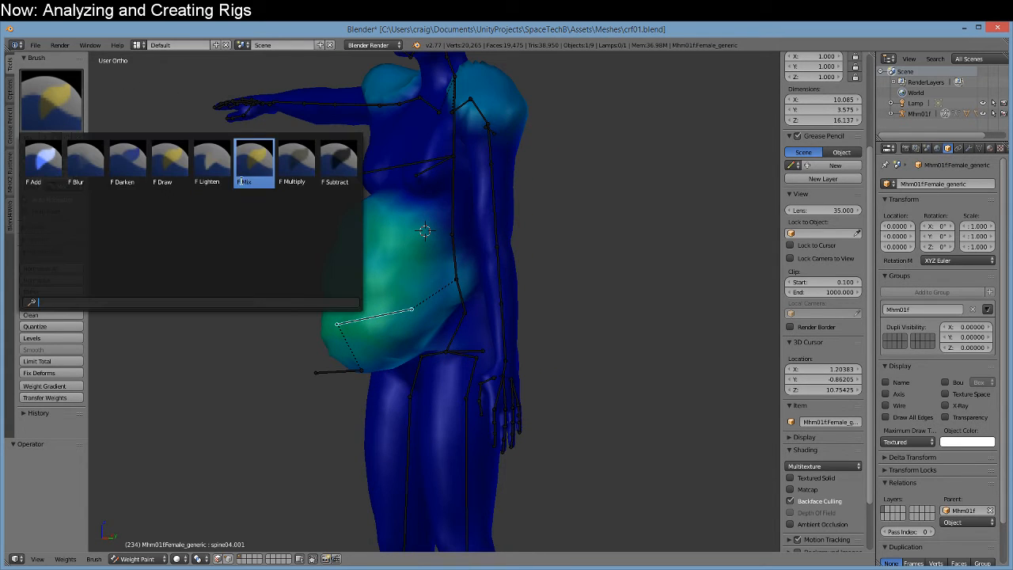
pyautogui.click(86, 162)
pyautogui.moveTo(348, 245); pyautogui.dragTo(392, 255, button='middle')
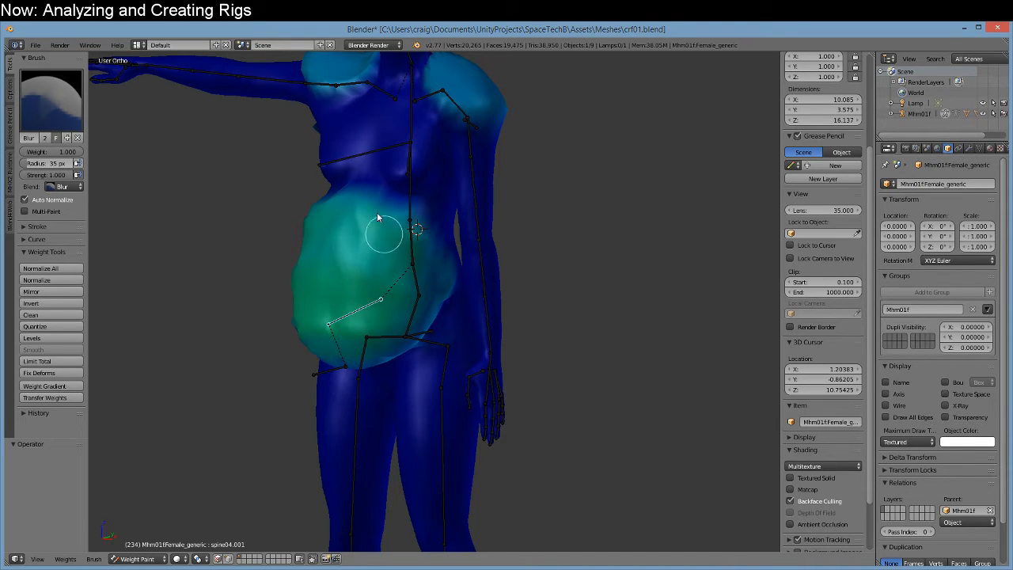
pyautogui.moveTo(355, 204); pyautogui.dragTo(315, 239)
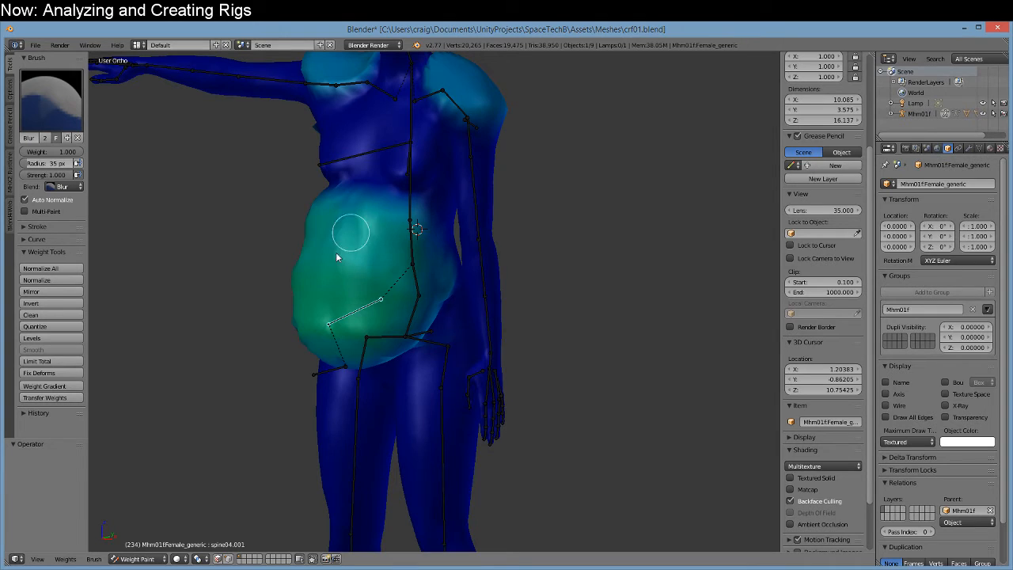
pyautogui.moveTo(351, 290); pyautogui.dragTo(424, 314, button='middle')
pyautogui.moveTo(374, 369)
pyautogui.mouseDown()
pyautogui.moveTo(383, 330)
pyautogui.moveTo(405, 325)
pyautogui.mouseUp()
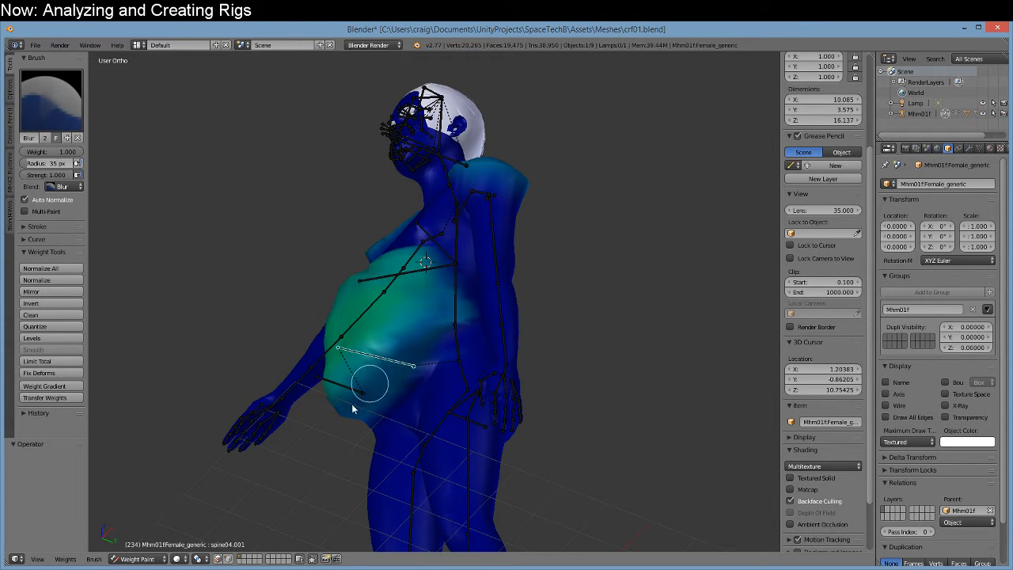
pyautogui.moveTo(439, 323)
pyautogui.mouseDown(button='middle')
pyautogui.moveTo(328, 398)
pyautogui.moveTo(445, 345)
pyautogui.moveTo(433, 418)
pyautogui.moveTo(436, 385)
pyautogui.moveTo(407, 346)
pyautogui.mouseUp(button='middle')
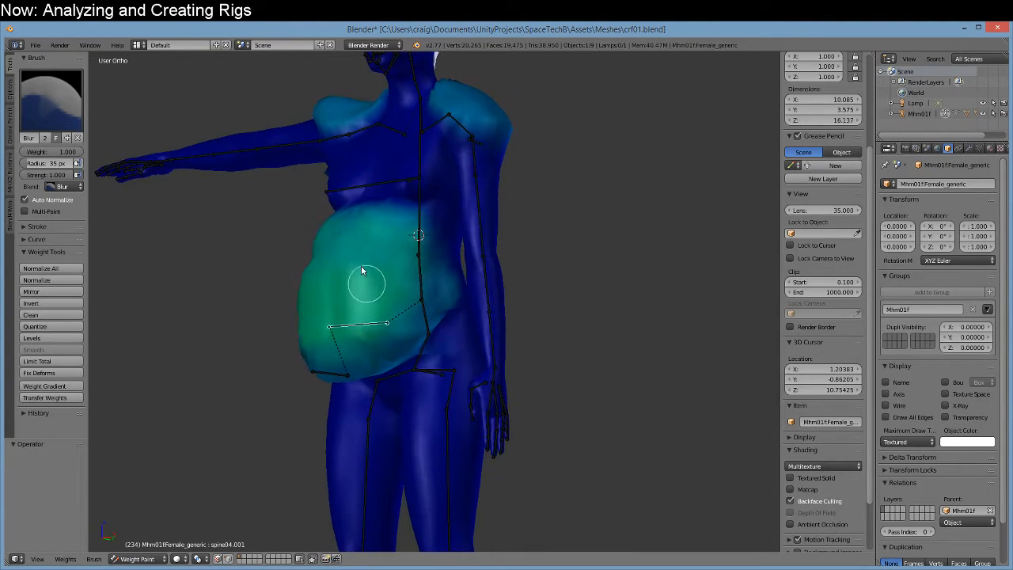
pyautogui.moveTo(348, 313); pyautogui.dragTo(373, 332, button='middle')
# Leave Weight Paint mode, select the armature's spine04.001 bone, and clear its pose scale and location.
pyautogui.click(141, 561)
pyautogui.click(135, 546)
pyautogui.rightClick(434, 318)
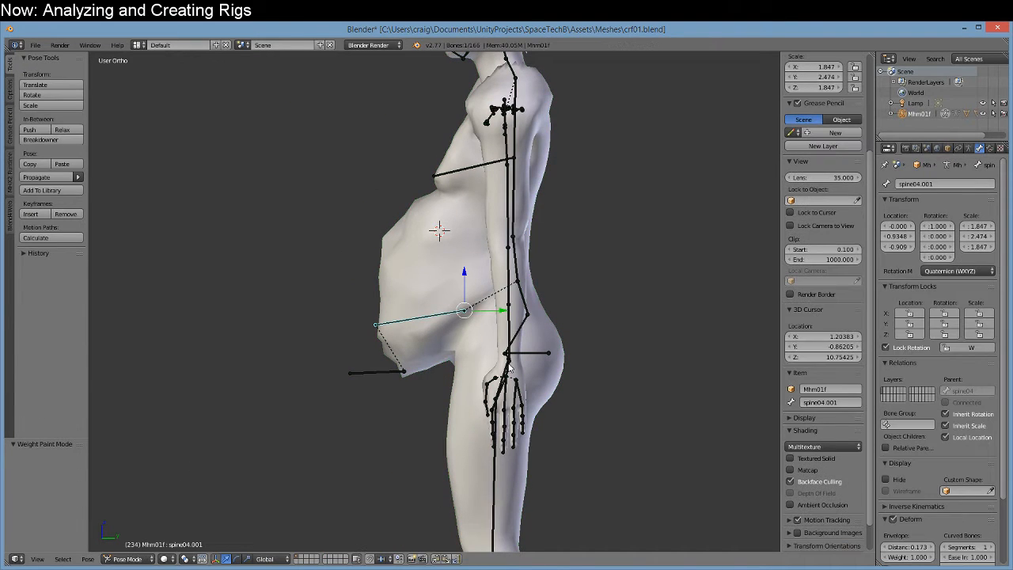
pyautogui.scroll(3, 509, 370)
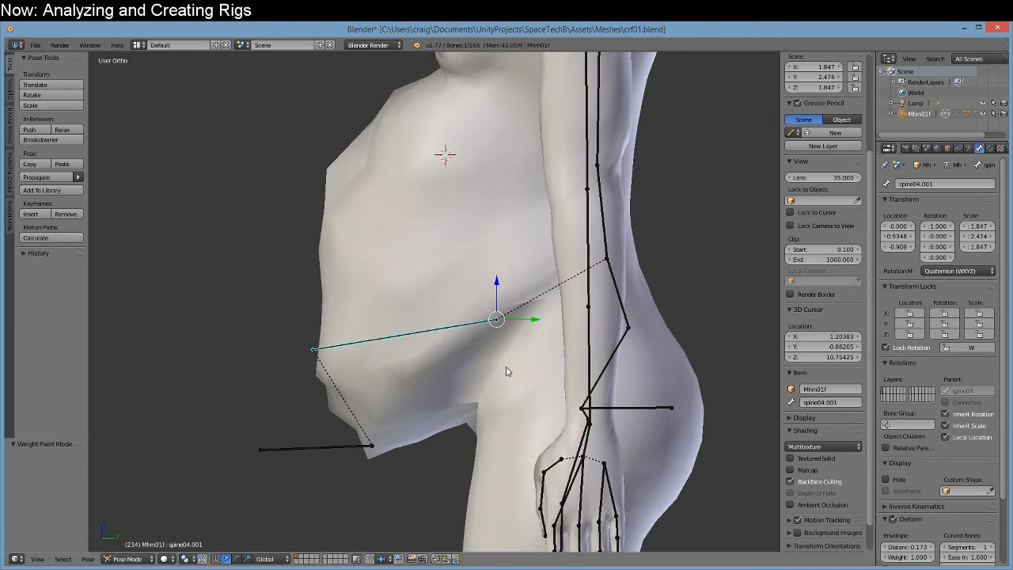
pyautogui.hotkey('alt', 's')
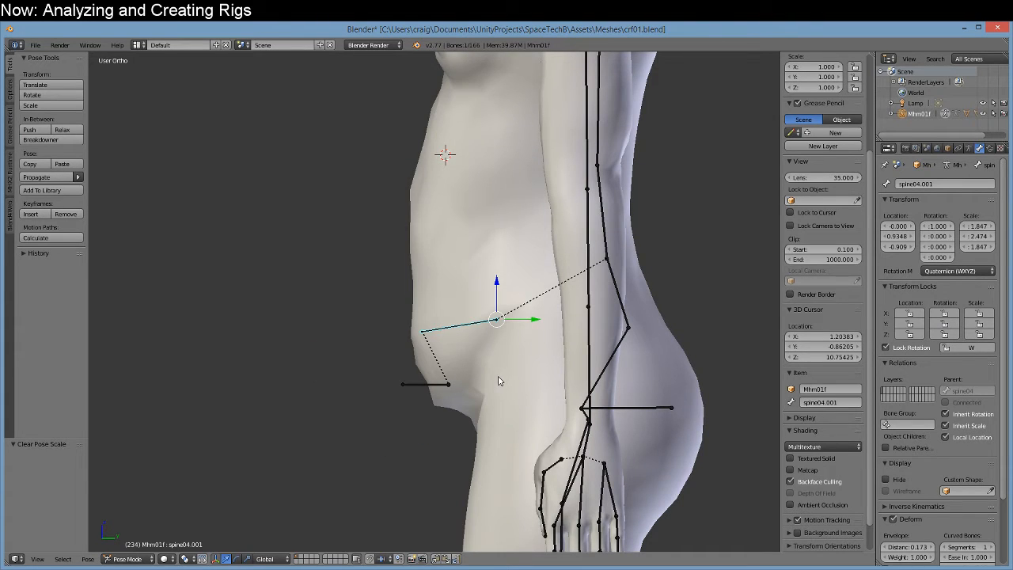
pyautogui.hotkey('alt', 'g')
pyautogui.keyDown('shift'); pyautogui.moveTo(511, 291); pyautogui.dragTo(440, 394, button='middle'); pyautogui.keyUp('shift')
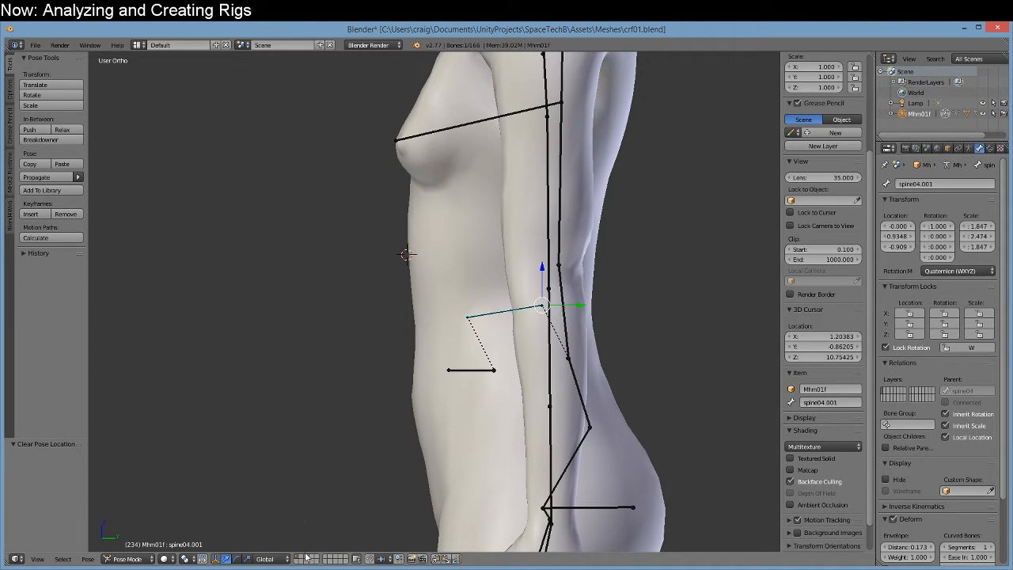
# Switch to the UMA_Blender.blend window and clear the LowerBackBelly bone's pose scale.
pyautogui.moveTo(273, 568)
pyautogui.click(162, 519)
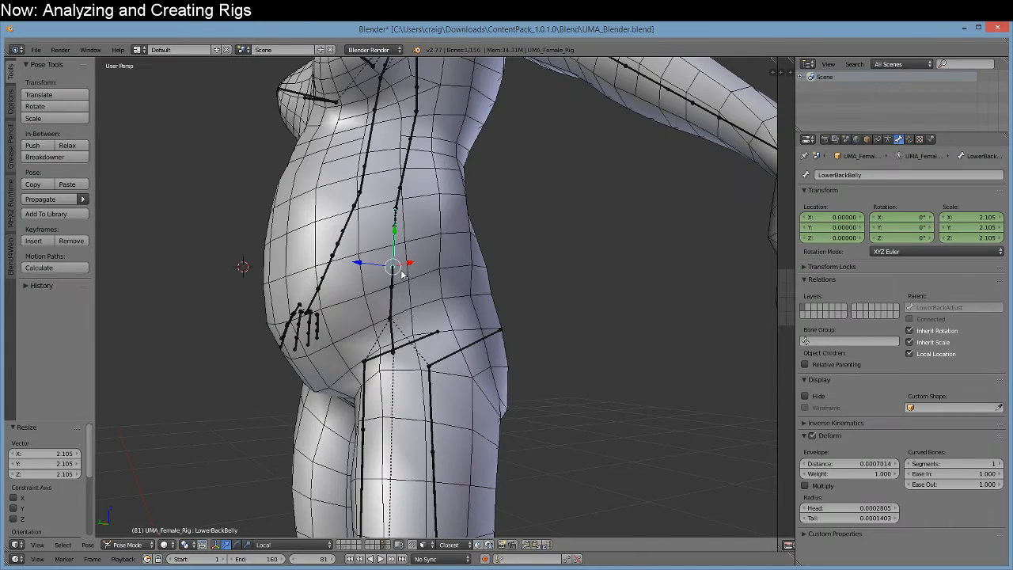
pyautogui.moveTo(401, 274)
pyautogui.mouseDown(button='middle')
pyautogui.moveTo(380, 291)
pyautogui.moveTo(393, 298)
pyautogui.moveTo(397, 287)
pyautogui.mouseUp(button='middle')
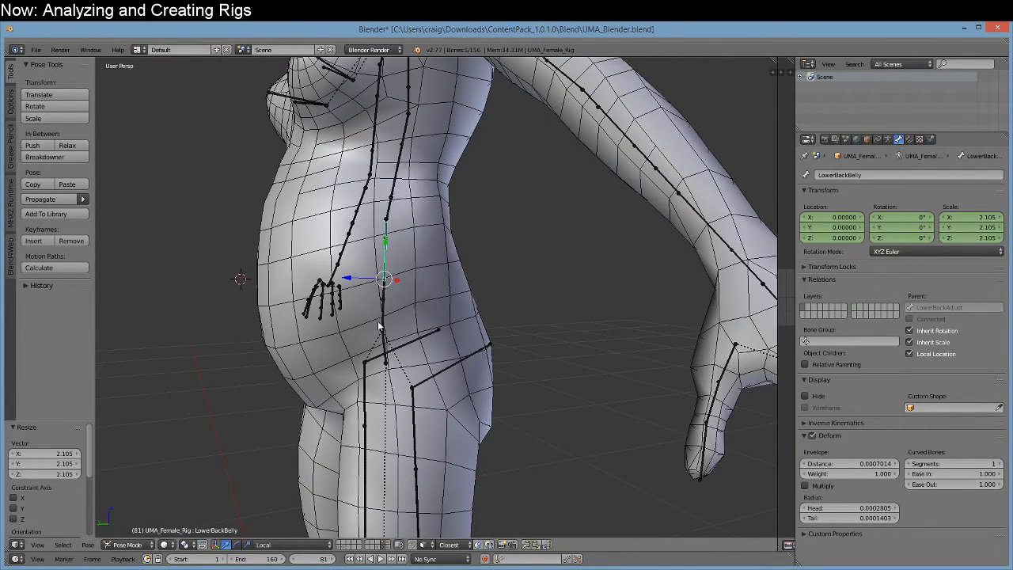
pyautogui.hotkey('alt', 's')
# Move the LowerBackBelly bone up and toward the lower back in Edit Mode, then scale it to 2.121 in Pose Mode.
pyautogui.press('Tab')
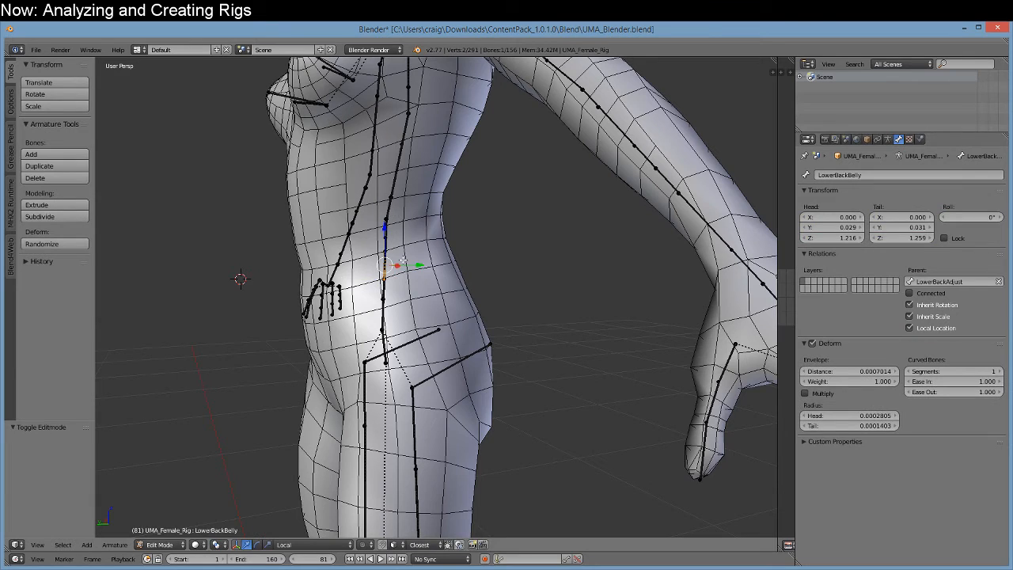
pyautogui.moveTo(418, 265); pyautogui.dragTo(410, 264)
pyautogui.moveTo(380, 224); pyautogui.dragTo(386, 172)
pyautogui.moveTo(412, 217); pyautogui.dragTo(452, 213)
pyautogui.hotkey('ctrl', 'Tab')
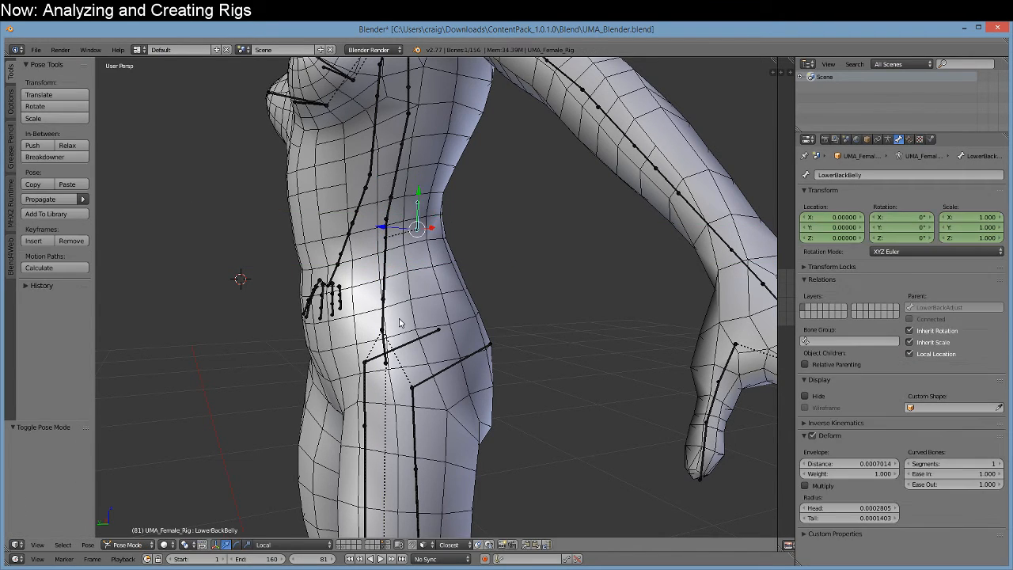
pyautogui.press('s')
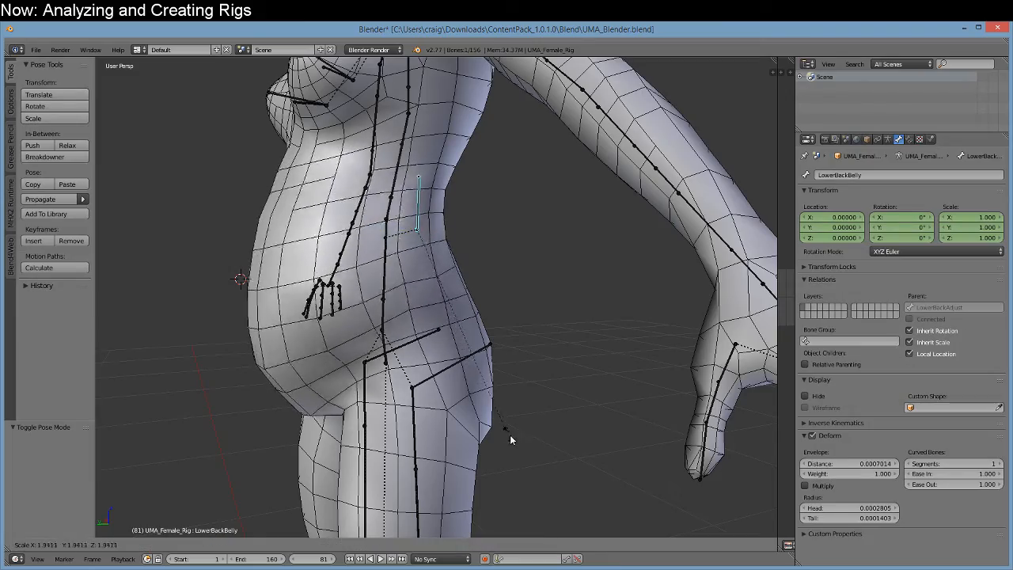
pyautogui.click(520, 447)
pyautogui.moveTo(520, 447); pyautogui.dragTo(442, 427, button='middle')
# Back in the crf01.blend window, move spine04.001's rest position backward along Y to the lower back surface and test its pose scaling.
pyautogui.moveTo(266, 563)
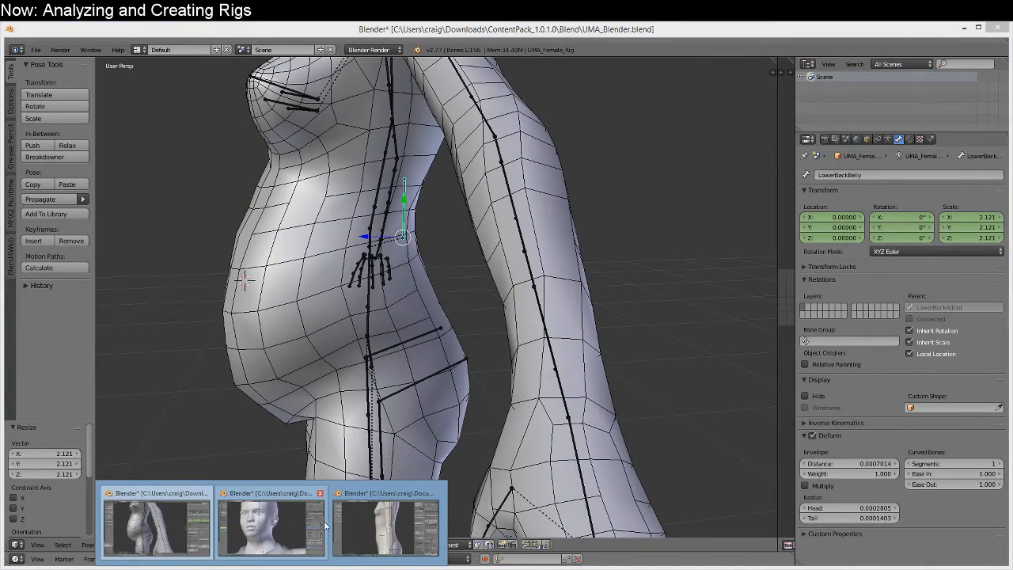
pyautogui.click(384, 526)
pyautogui.keyDown('shift'); pyautogui.moveTo(484, 383); pyautogui.dragTo(418, 394, button='middle'); pyautogui.keyUp('shift')
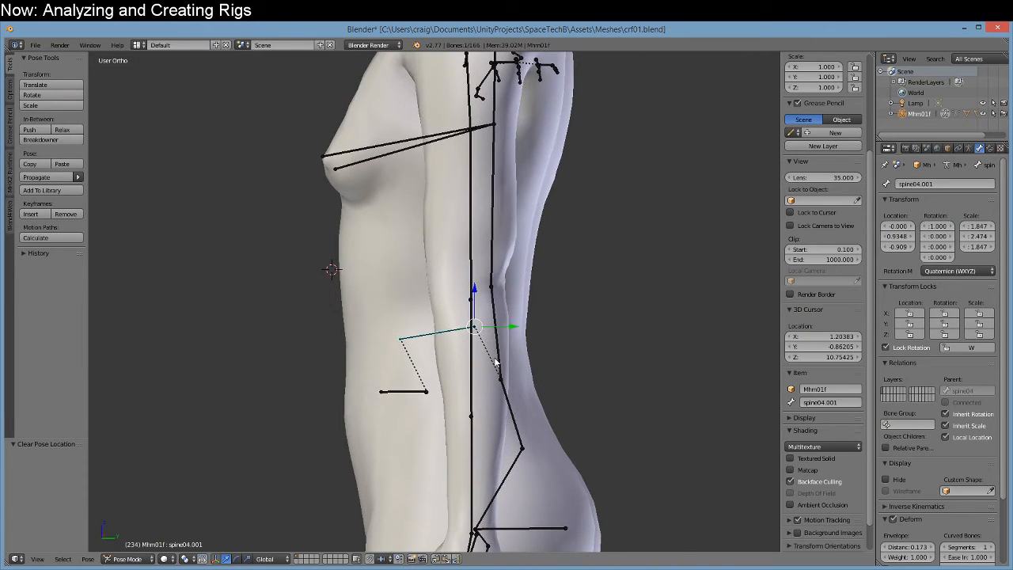
pyautogui.moveTo(496, 360); pyautogui.dragTo(509, 358, button='middle')
pyautogui.scroll(1, 508, 368)
pyautogui.press('KP_3')
pyautogui.press('Tab')
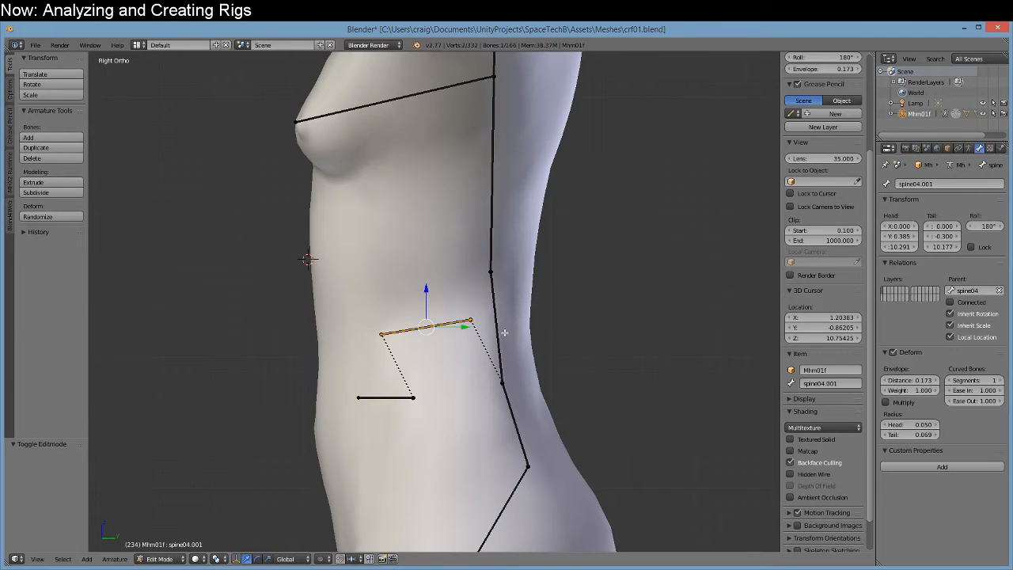
pyautogui.moveTo(472, 325); pyautogui.dragTo(522, 325)
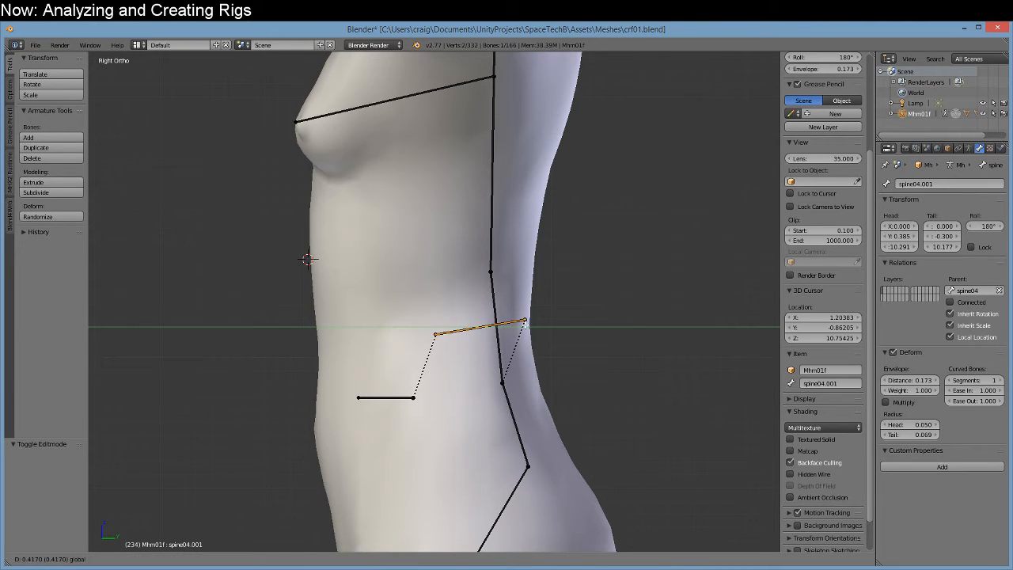
pyautogui.click(530, 325)
pyautogui.press('Tab')
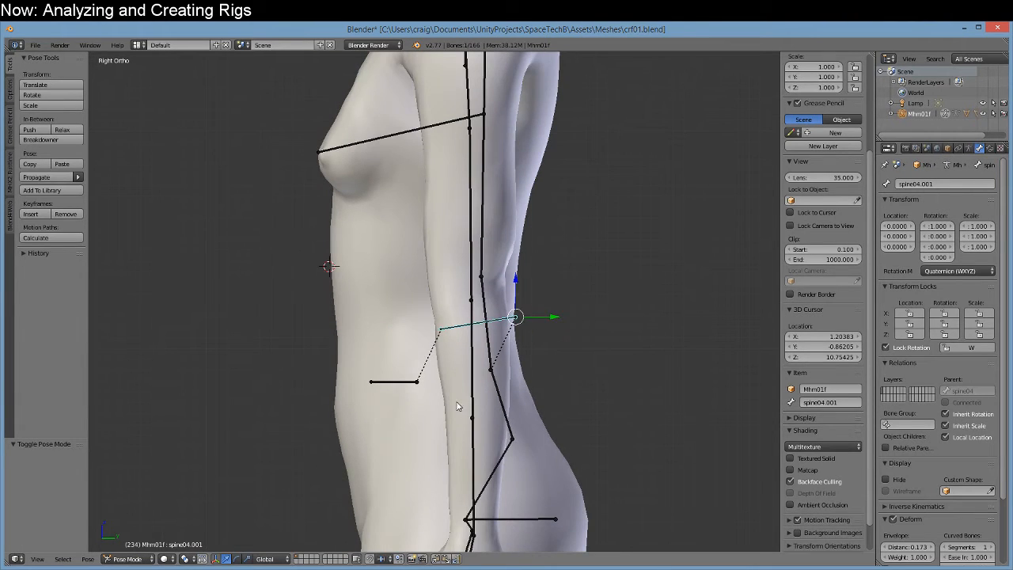
pyautogui.press('s')
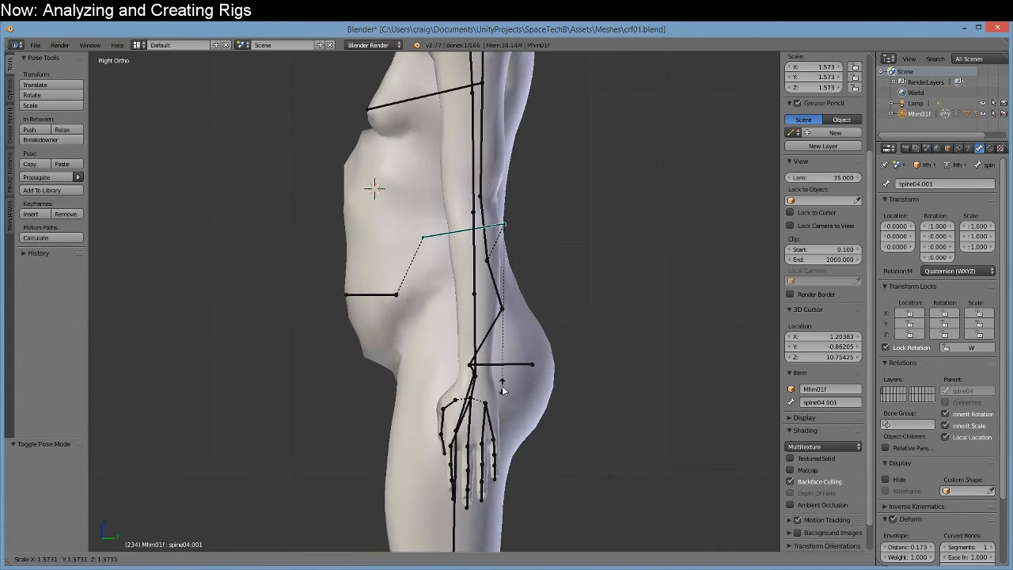
pyautogui.press('Escape')
# Raise the spine04.001 bone's rest position along Z to waist level and test its pose scaling.
pyautogui.press('Tab')
pyautogui.moveTo(488, 191); pyautogui.dragTo(478, 176)
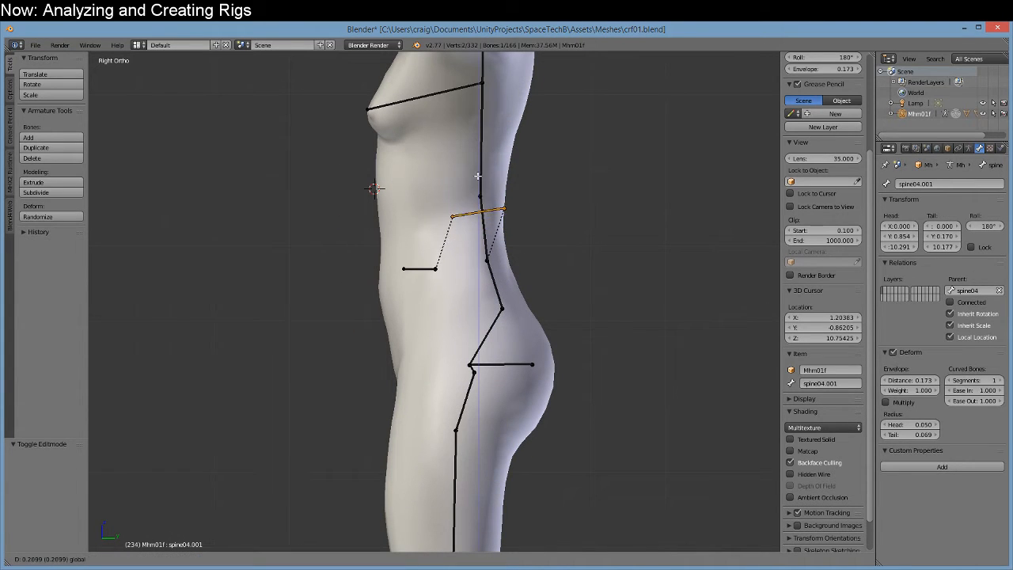
pyautogui.press('Tab')
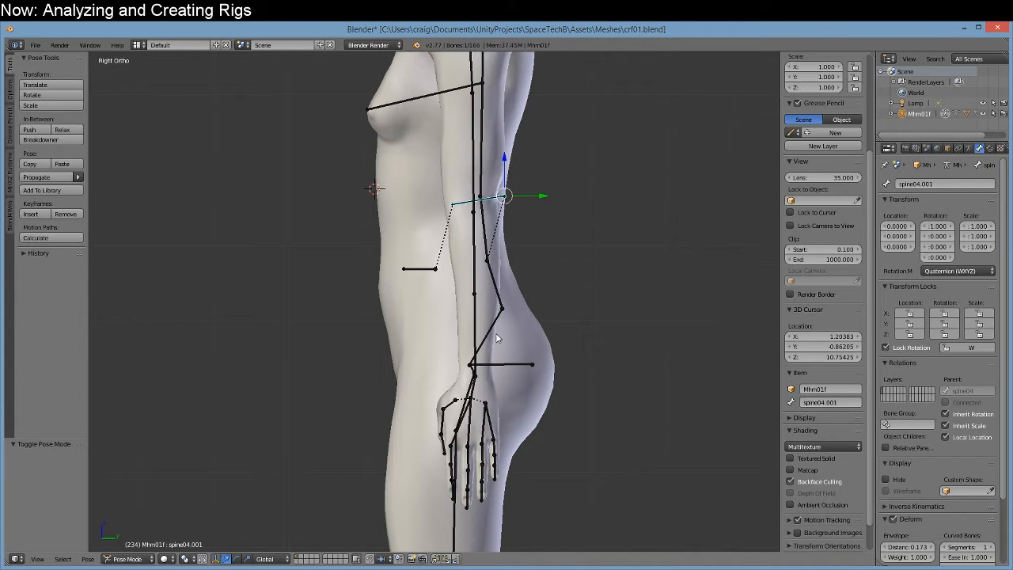
pyautogui.press('s')
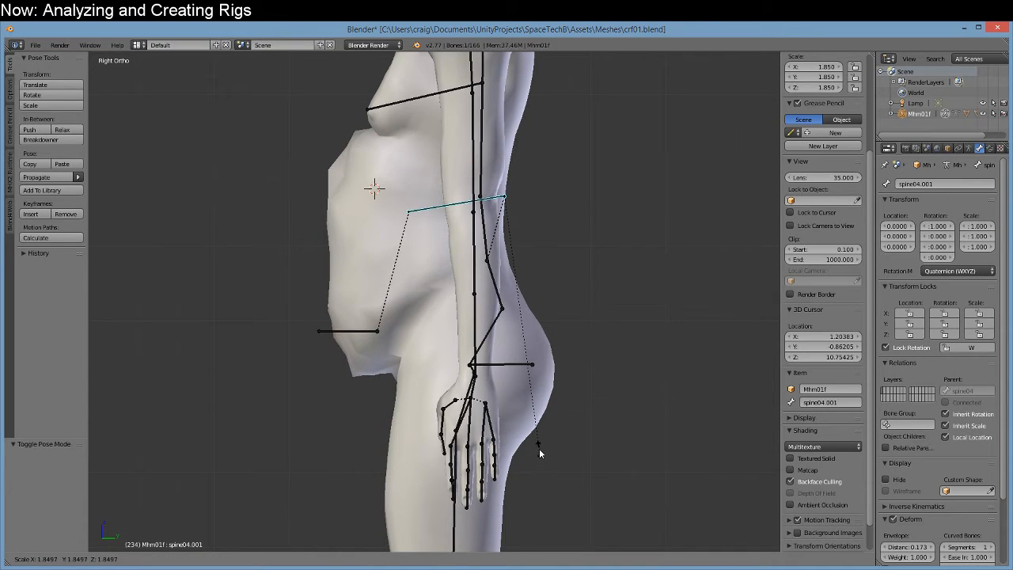
pyautogui.rightClick(532, 435)
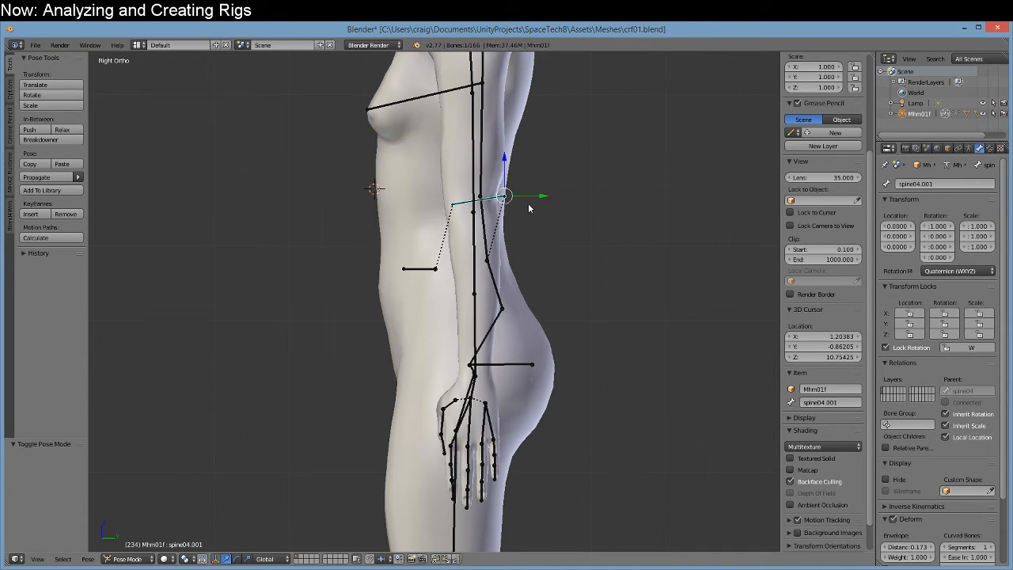
# Shift the spine04.001 bone's rest position forward along Y to just in front of the spine and test its pose scaling.
pyautogui.moveTo(540, 194); pyautogui.dragTo(520, 193)
pyautogui.press('Tab')
pyautogui.click(518, 206)
pyautogui.press('g')
pyautogui.press('y')
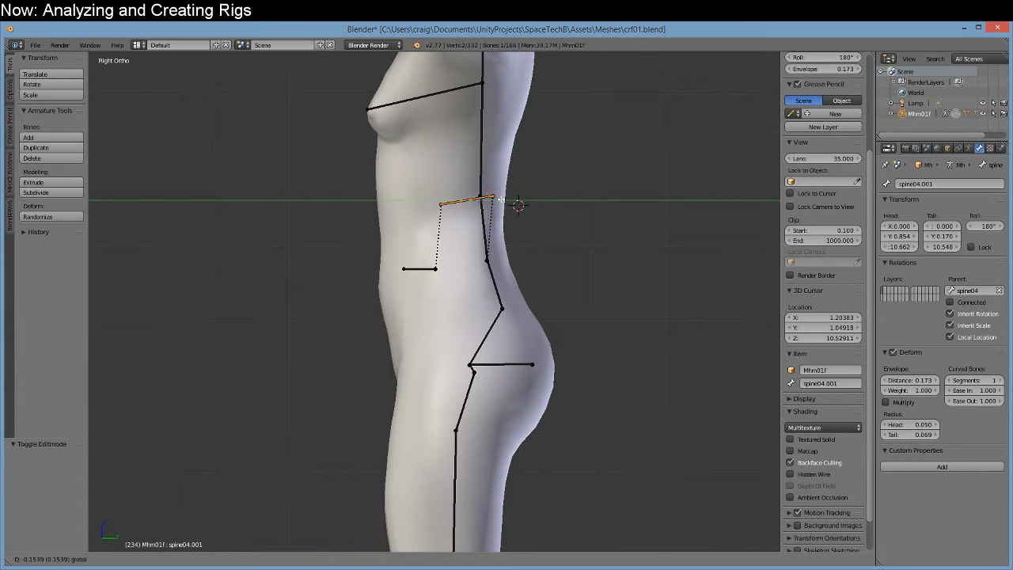
pyautogui.click(485, 197)
pyautogui.press('Tab')
pyautogui.press('s')
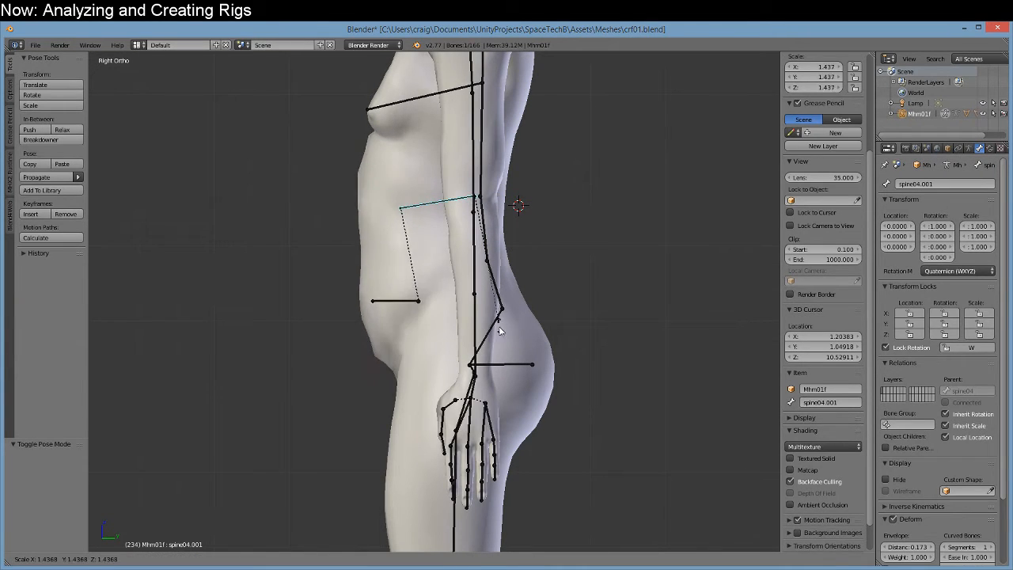
pyautogui.press('Escape')
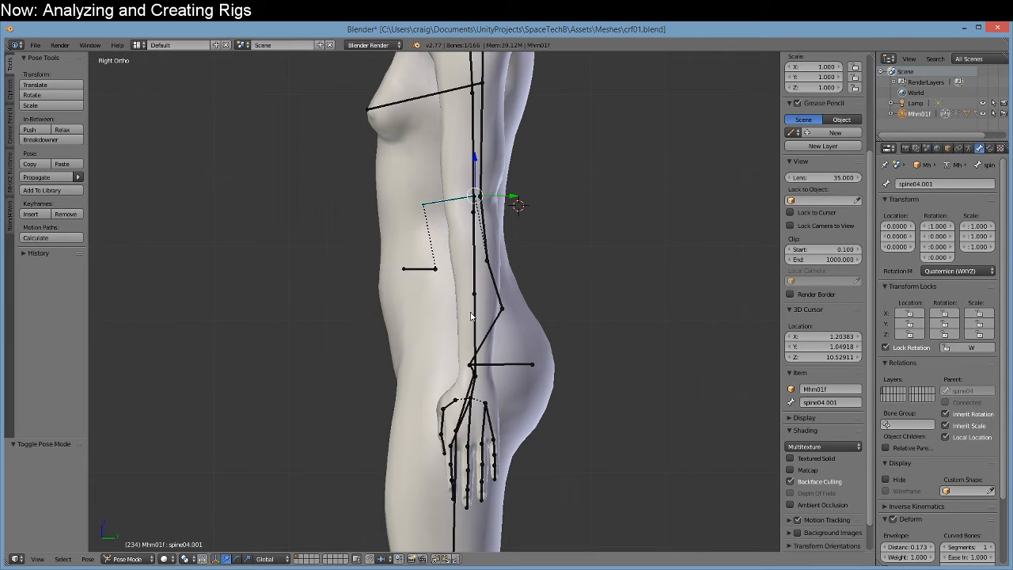
# Select the spine04.002 bone in the belly and scale it down to 0.151.
pyautogui.moveTo(423, 281); pyautogui.dragTo(467, 412, button='middle')
pyautogui.scroll(2, 467, 412)
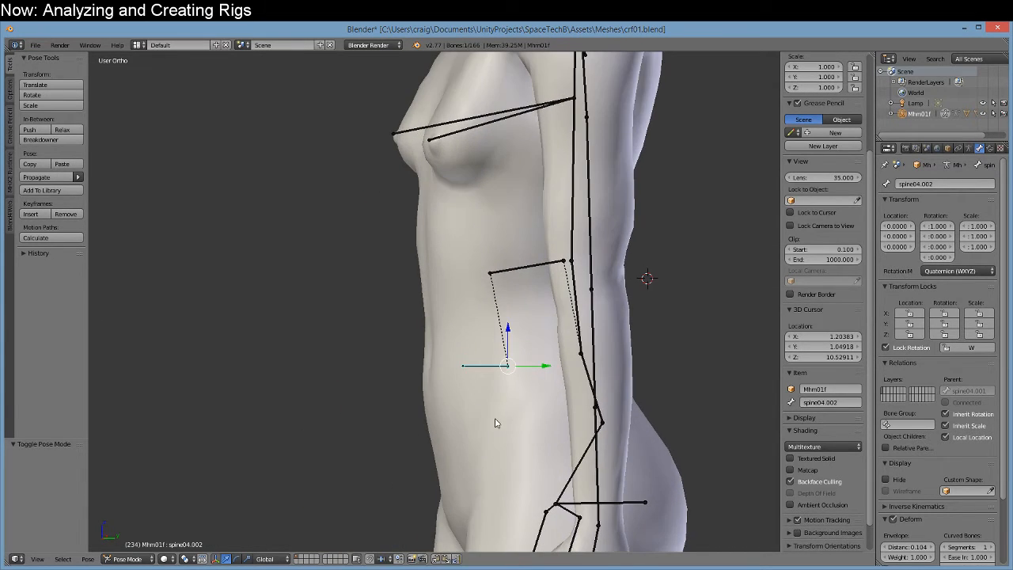
pyautogui.press('s')
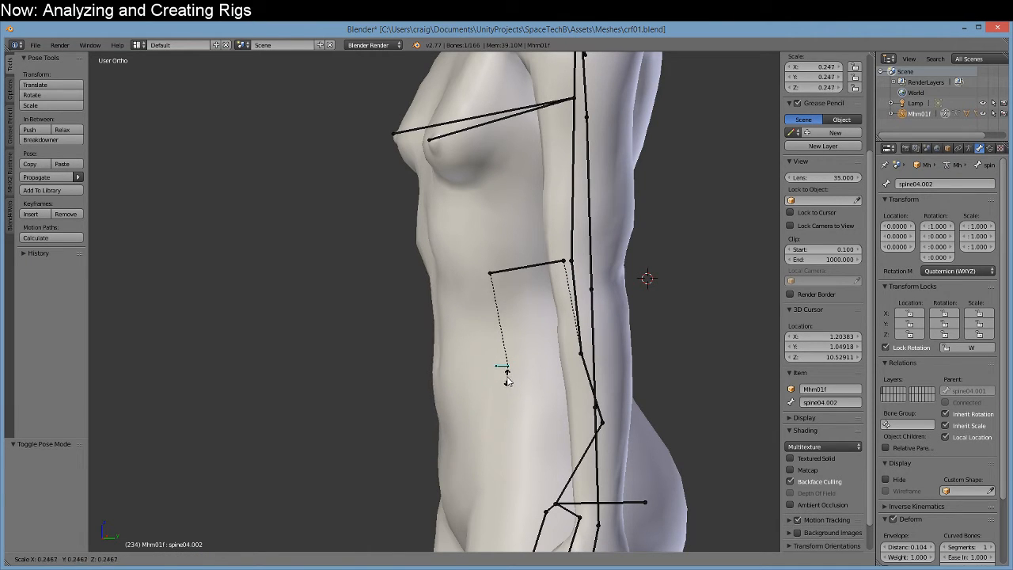
pyautogui.click(506, 374)
pyautogui.moveTo(505, 374); pyautogui.dragTo(495, 346, button='middle')
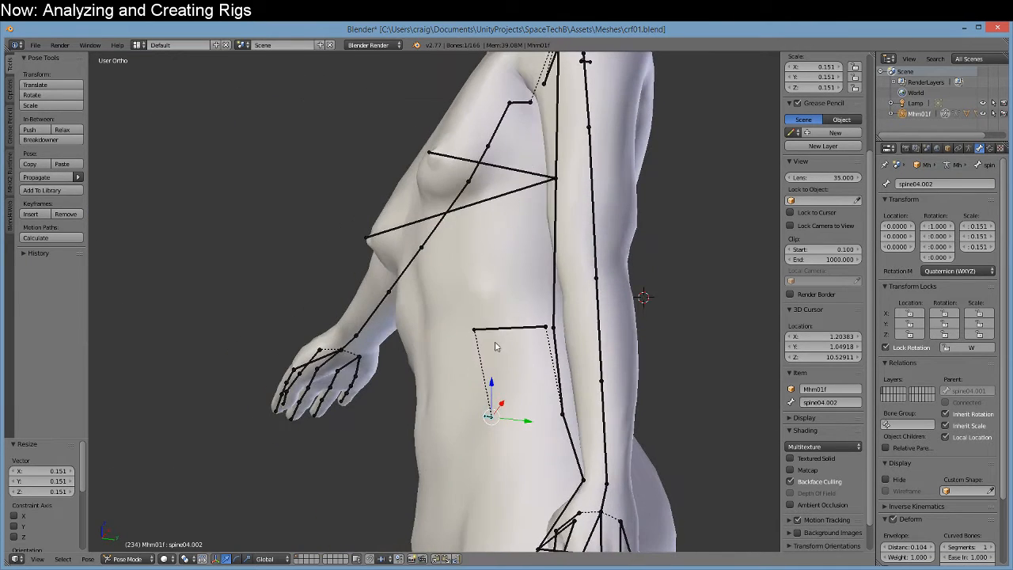
# Rotate the spine04.002 bone 87.719° in the right side view, then move it 0.073 along Y.
pyautogui.moveTo(432, 246); pyautogui.dragTo(434, 416, button='middle')
pyautogui.press('KP_3')
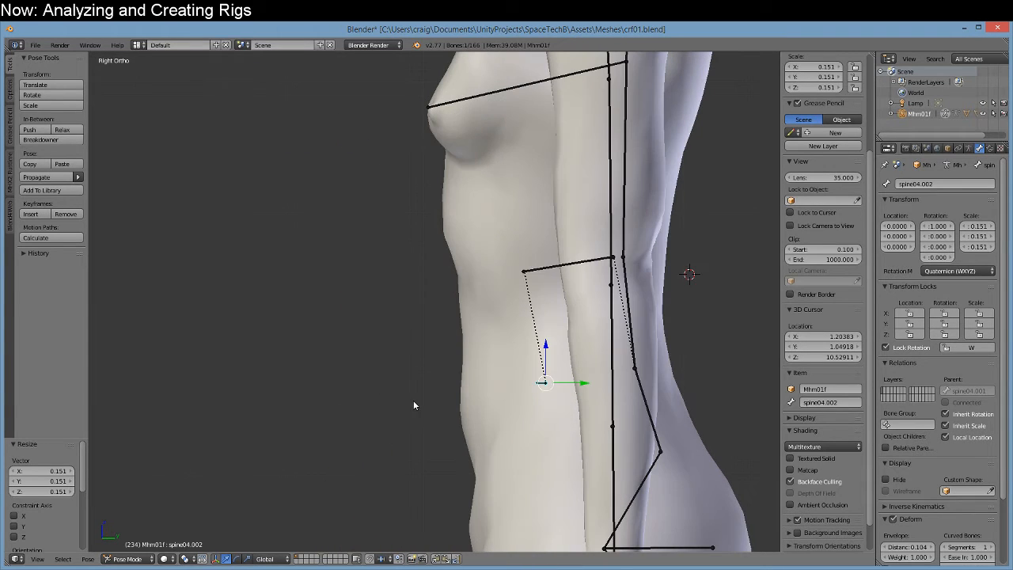
pyautogui.press('r')
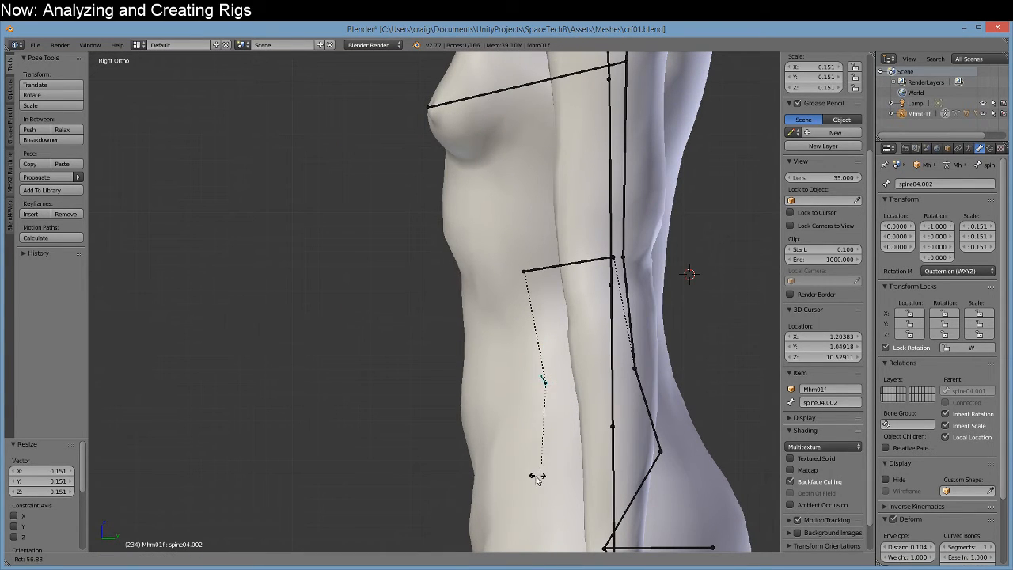
pyautogui.click(489, 469)
pyautogui.moveTo(489, 468); pyautogui.dragTo(558, 437, button='middle')
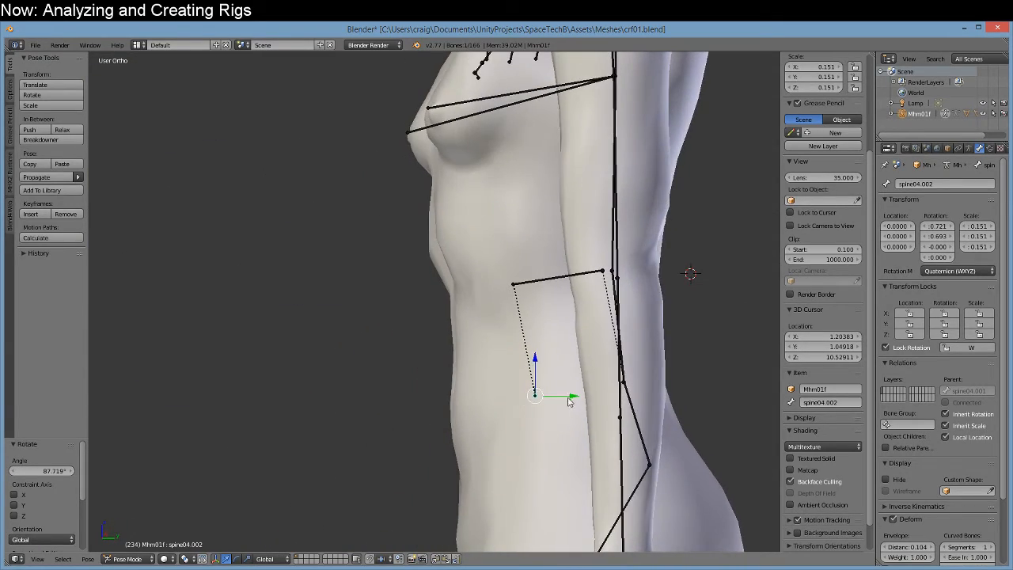
pyautogui.moveTo(568, 399)
pyautogui.mouseDown()
pyautogui.moveTo(599, 384)
pyautogui.moveTo(584, 389)
pyautogui.mouseUp()
pyautogui.moveTo(549, 418); pyautogui.dragTo(538, 388, button='middle')
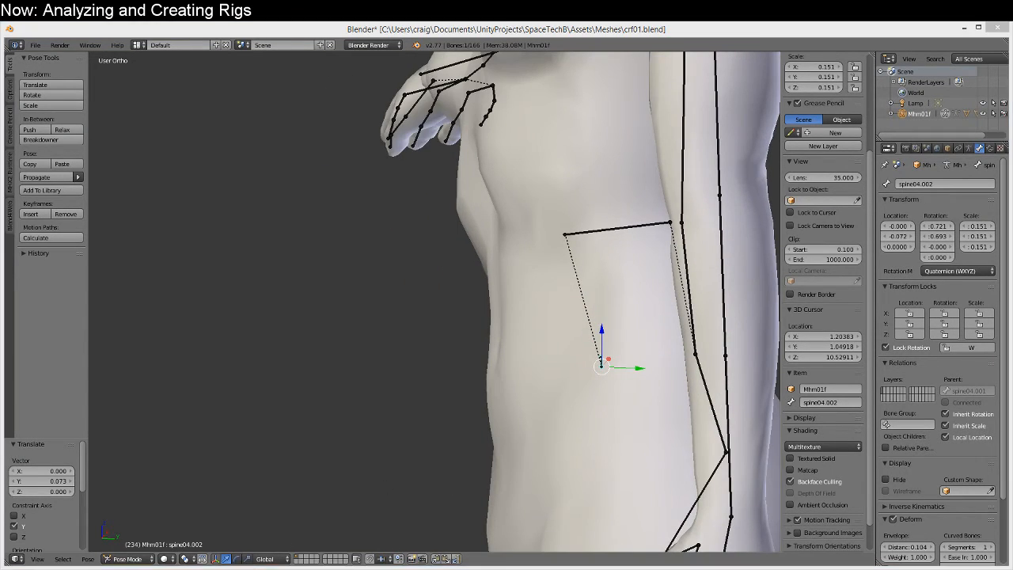
# Switch to the UMA_Blender.blend window, clear the LowerBackBelly bone's pose transforms and scale the bone down to 0.619.
pyautogui.moveTo(271, 561)
pyautogui.click(169, 527)
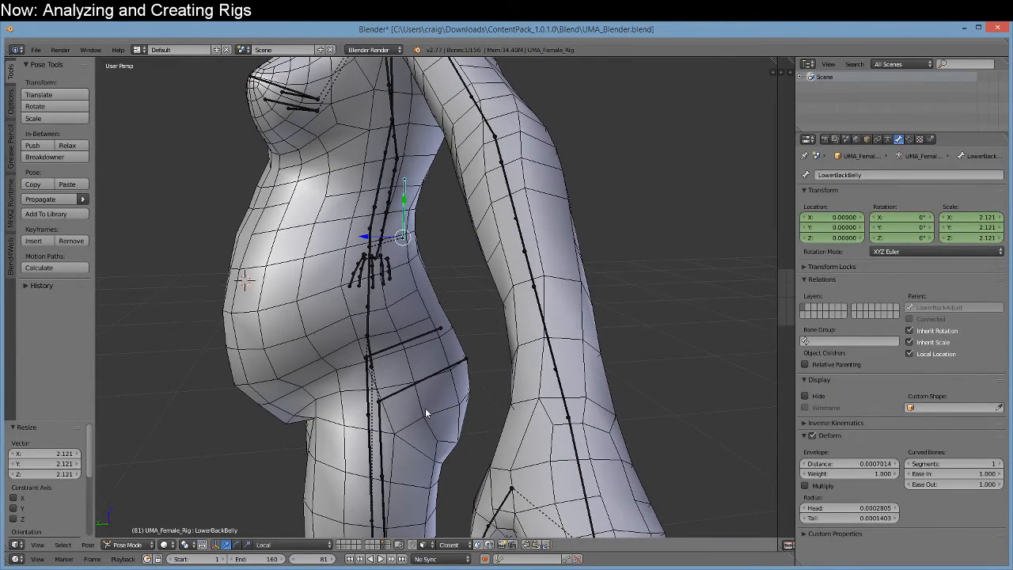
pyautogui.hotkey('alt', 'r')
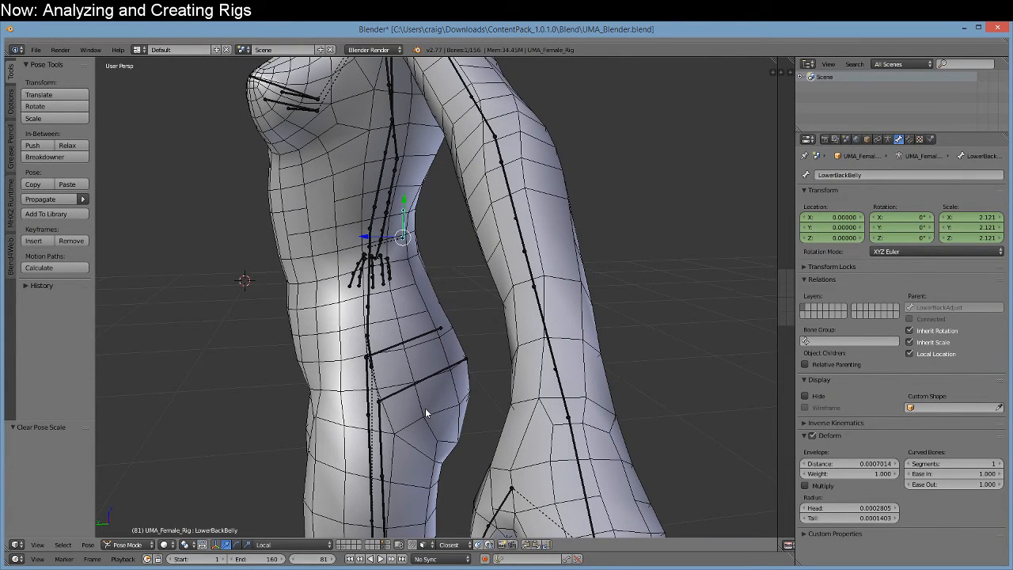
pyautogui.press('s')
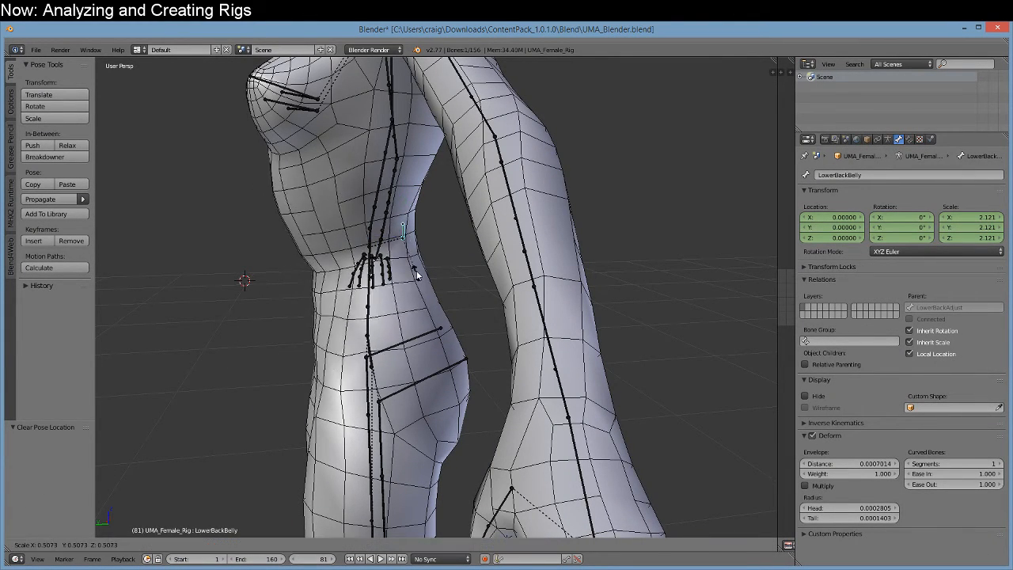
pyautogui.click(418, 290)
# Select the SpineAdjust bone in the lower spine of the UMA female rig and scale it down to 0.790.
pyautogui.moveTo(418, 290); pyautogui.dragTo(418, 265, button='middle')
pyautogui.rightClick(388, 186)
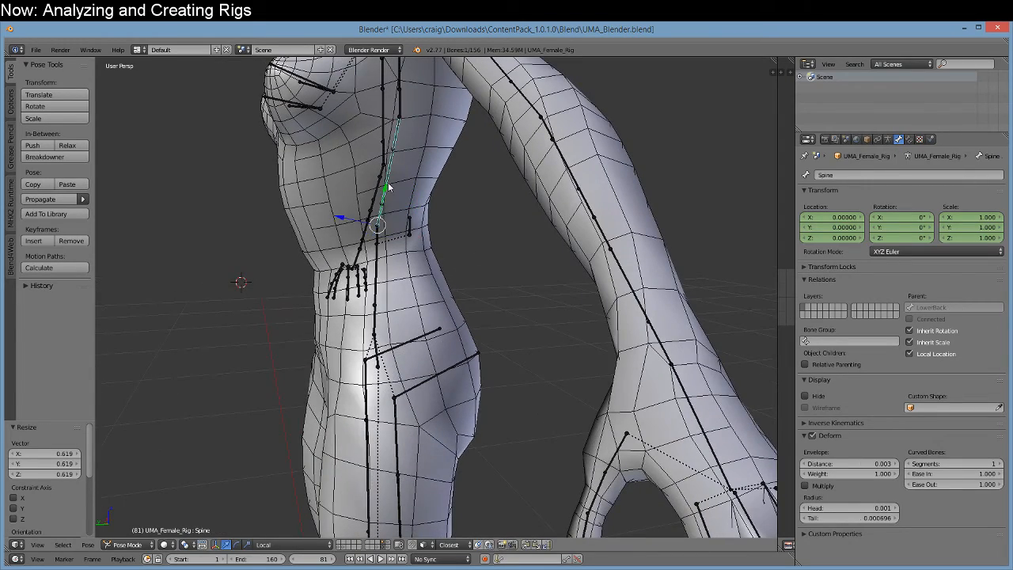
pyautogui.rightClick(388, 186)
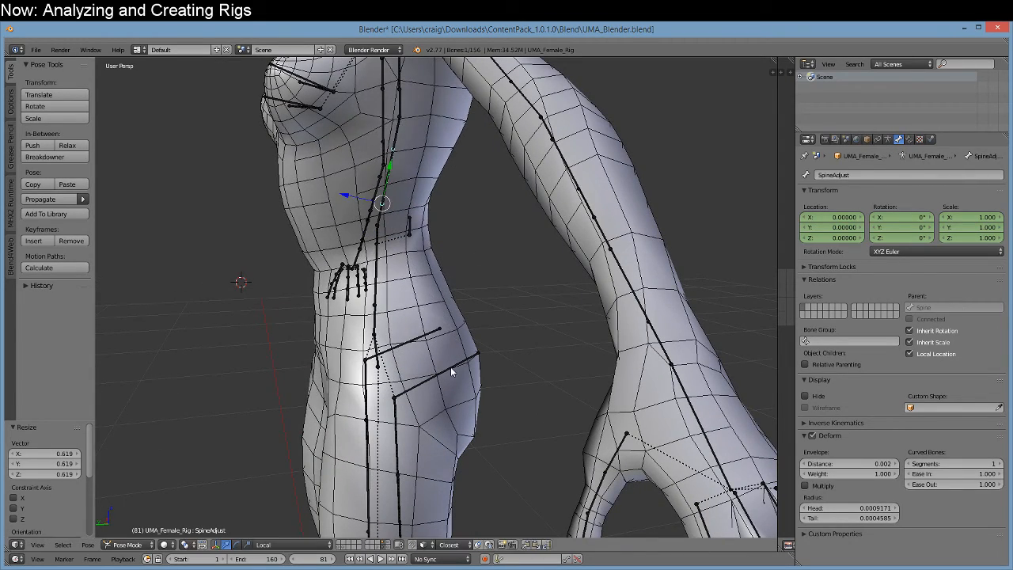
pyautogui.press('s')
pyautogui.click(436, 334)
pyautogui.moveTo(436, 334); pyautogui.dragTo(509, 338, button='middle')
pyautogui.scroll(3, 540, 213)
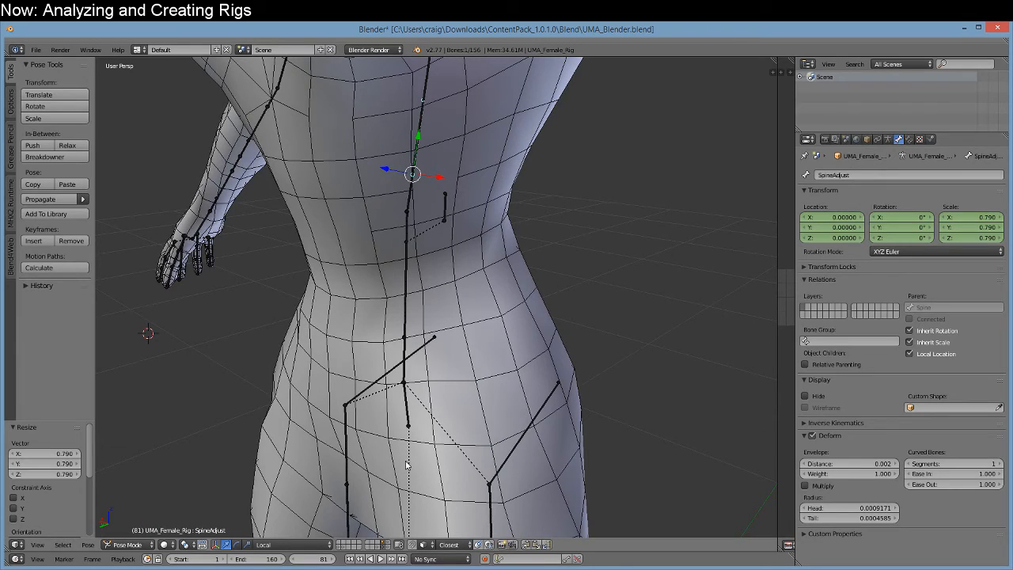
# Switch back to the crf01.blend window and examine the placement of the belly adjust bones within the whole body rig.
pyautogui.click(364, 532)
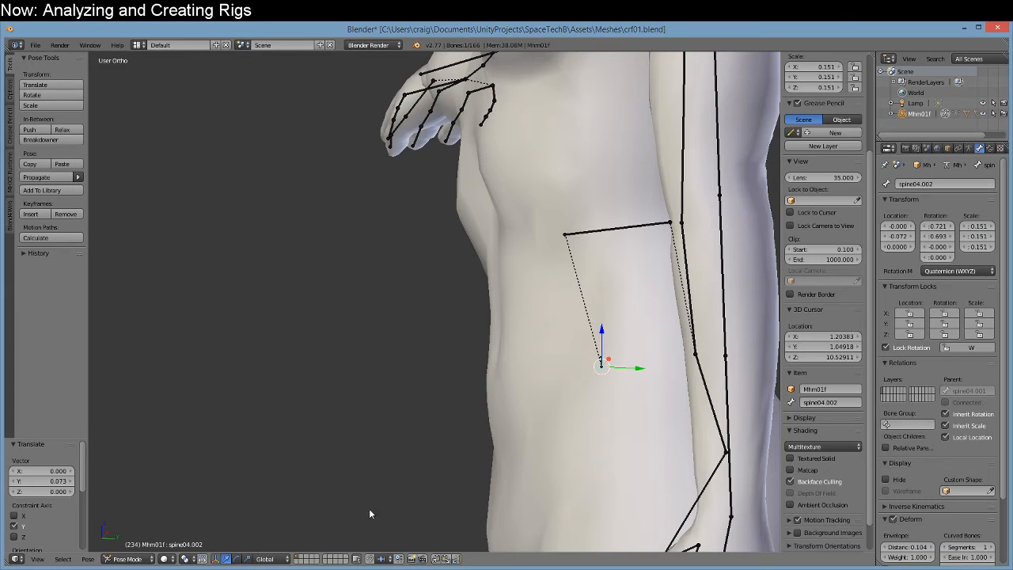
pyautogui.moveTo(481, 431); pyautogui.dragTo(538, 457, button='middle')
pyautogui.scroll(-5, 538, 456)
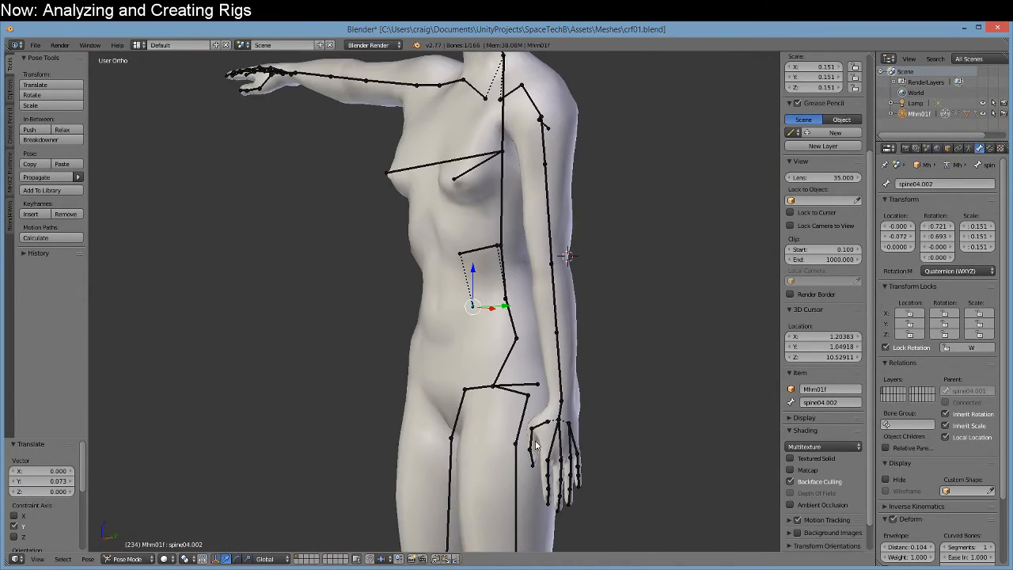
pyautogui.scroll(-2, 524, 401)
pyautogui.moveTo(524, 401); pyautogui.dragTo(483, 488, button='middle')
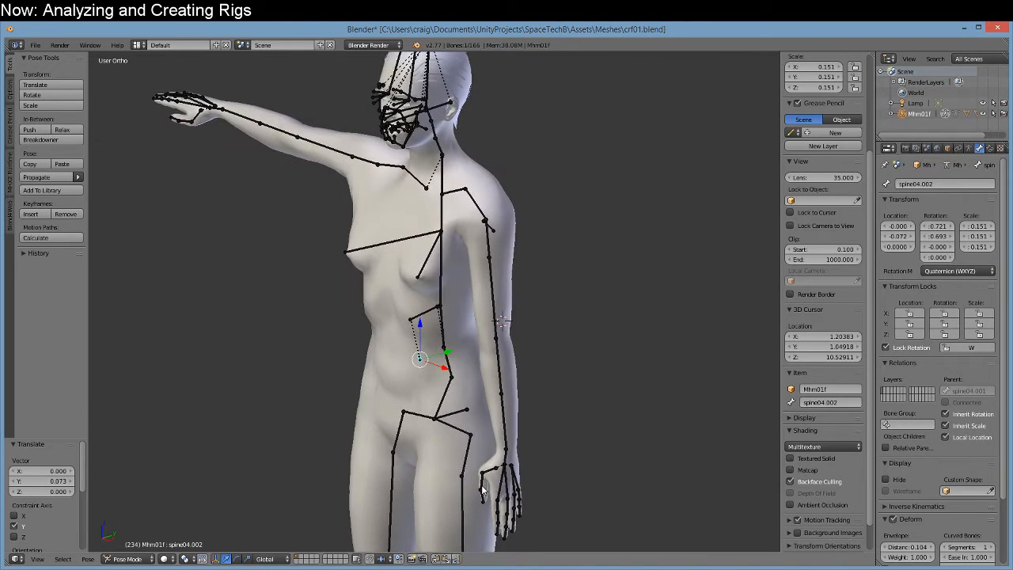